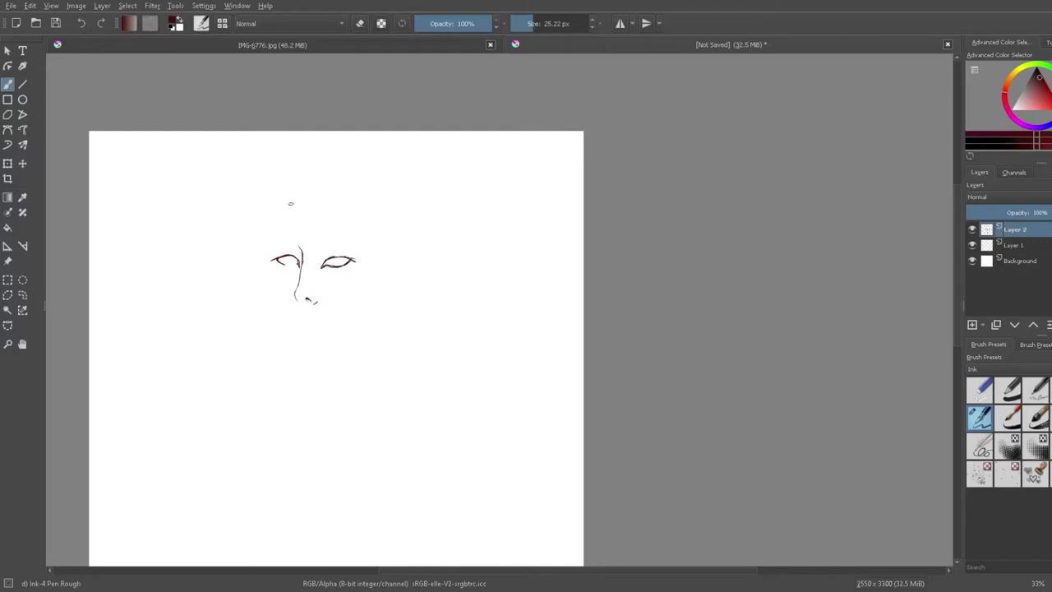
# Step: Sketch the lips beneath the nose and erase stray lines around the mouth
pyautogui.moveTo(318, 318)
pyautogui.mouseDown()
pyautogui.moveTo(328, 317)
pyautogui.moveTo(307, 306)
pyautogui.mouseUp()
pyautogui.moveTo(295, 316)
pyautogui.mouseDown()
pyautogui.moveTo(316, 316)
pyautogui.moveTo(299, 322)
pyautogui.moveTo(315, 327)
pyautogui.mouseUp()
pyautogui.hotkey('ctrl', 'z')
pyautogui.moveTo(270, 243)
pyautogui.mouseDown()
pyautogui.moveTo(281, 270)
pyautogui.moveTo(294, 243)
pyautogui.mouseUp()
pyautogui.press('e')
pyautogui.moveTo(296, 325); pyautogui.dragTo(318, 315)
pyautogui.press('e')
pyautogui.click(359, 23)
pyautogui.click(360, 22)
pyautogui.moveTo(287, 314)
pyautogui.mouseDown()
pyautogui.moveTo(319, 317)
pyautogui.moveTo(303, 322)
pyautogui.mouseUp()
pyautogui.moveTo(301, 316); pyautogui.dragTo(306, 323)
# Step: Erase the open eyes, set the brush size to 18.23 px and start the left eye as a closed lid
pyautogui.moveTo(299, 257); pyautogui.dragTo(284, 259)
pyautogui.moveTo(298, 256); pyautogui.dragTo(260, 257)
pyautogui.click(360, 21)
pyautogui.click(537, 23)
pyautogui.moveTo(324, 265); pyautogui.dragTo(351, 260)
pyautogui.moveTo(261, 258)
pyautogui.mouseDown()
pyautogui.moveTo(299, 254)
pyautogui.moveTo(262, 258)
pyautogui.moveTo(285, 255)
pyautogui.moveTo(293, 262)
pyautogui.moveTo(279, 263)
pyautogui.moveTo(295, 268)
pyautogui.mouseUp()
# Step: Undo the last eye strokes and redraw both eyes with short, closed eyelid lines
pyautogui.press('e')
pyautogui.press('[')
pyautogui.press('[')
pyautogui.press('[')
pyautogui.hotkey('ctrl', 'z')
pyautogui.hotkey('ctrl', 'z')
pyautogui.hotkey('ctrl', 'z')
pyautogui.click(359, 23)
pyautogui.click(360, 23)
pyautogui.moveTo(280, 264)
pyautogui.mouseDown()
pyautogui.moveTo(270, 271)
pyautogui.moveTo(322, 267)
pyautogui.mouseUp()
pyautogui.hotkey('ctrl', 'z')
pyautogui.moveTo(321, 267); pyautogui.dragTo(336, 272)
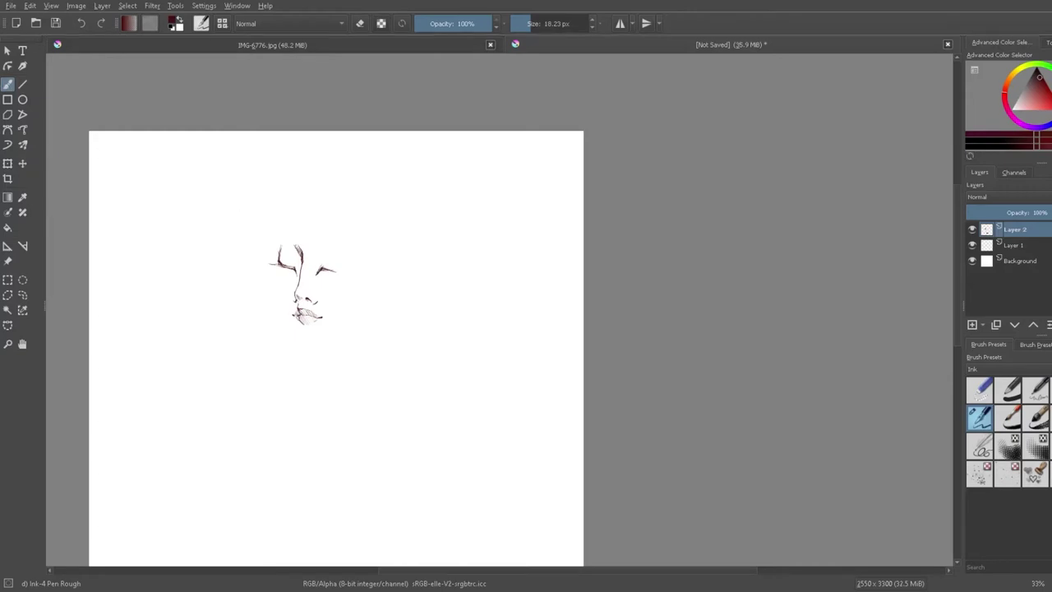
# Step: Extend the right eyelid line and add long lashes to both closed eyes
pyautogui.click(358, 23)
pyautogui.moveTo(317, 274); pyautogui.dragTo(356, 274)
pyautogui.click(359, 23)
pyautogui.moveTo(262, 256); pyautogui.dragTo(285, 268)
pyautogui.moveTo(334, 273)
pyautogui.mouseDown()
pyautogui.moveTo(358, 270)
pyautogui.moveTo(346, 278)
pyautogui.mouseUp()
# Step: Outline the face with forehead, cheeks and pointed chin, and add short eyebrows above the closed eyes
pyautogui.moveTo(283, 253); pyautogui.dragTo(276, 272)
pyautogui.moveTo(283, 228); pyautogui.dragTo(275, 269)
pyautogui.moveTo(301, 212)
pyautogui.mouseDown()
pyautogui.moveTo(278, 250)
pyautogui.moveTo(285, 321)
pyautogui.moveTo(339, 344)
pyautogui.moveTo(362, 312)
pyautogui.mouseUp()
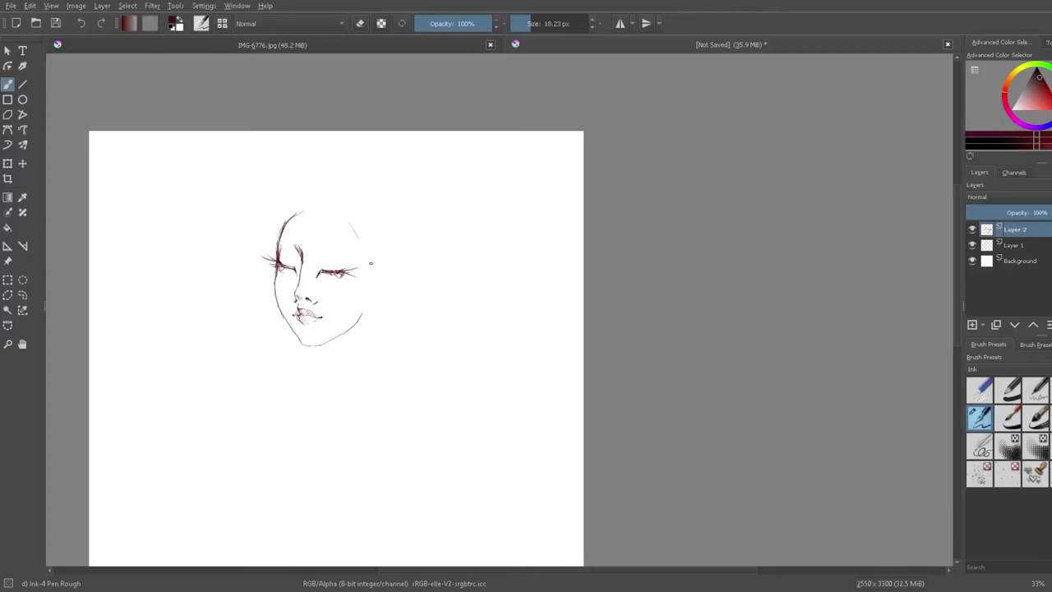
pyautogui.moveTo(288, 239)
pyautogui.mouseDown()
pyautogui.moveTo(335, 245)
pyautogui.moveTo(360, 263)
pyautogui.mouseUp()
pyautogui.moveTo(329, 279); pyautogui.dragTo(481, 301)
pyautogui.moveTo(431, 261)
pyautogui.mouseDown()
pyautogui.moveTo(483, 230)
pyautogui.moveTo(514, 282)
pyautogui.moveTo(500, 317)
pyautogui.mouseUp()
# Step: Sketch a long pointed elf ear on the right side of the head with inner lines and small earrings
pyautogui.moveTo(521, 282)
pyautogui.mouseDown()
pyautogui.moveTo(577, 241)
pyautogui.moveTo(523, 309)
pyautogui.mouseUp()
pyautogui.moveTo(560, 261)
pyautogui.mouseDown()
pyautogui.moveTo(515, 306)
pyautogui.moveTo(530, 292)
pyautogui.mouseUp()
pyautogui.moveTo(512, 315)
pyautogui.mouseDown()
pyautogui.moveTo(527, 326)
pyautogui.moveTo(540, 302)
pyautogui.mouseUp()
pyautogui.moveTo(521, 275); pyautogui.dragTo(580, 230)
pyautogui.moveTo(580, 232); pyautogui.dragTo(521, 326)
pyautogui.moveTo(524, 314); pyautogui.dragTo(531, 314)
pyautogui.moveTo(566, 260); pyautogui.dragTo(561, 275)
pyautogui.moveTo(571, 253); pyautogui.dragTo(572, 263)
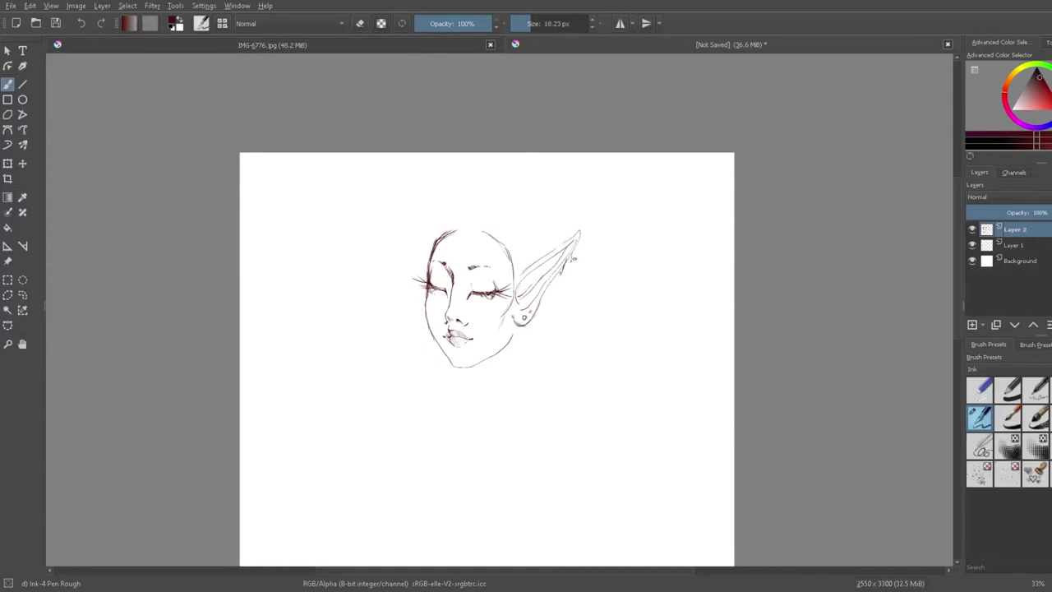
pyautogui.moveTo(513, 299); pyautogui.dragTo(503, 329)
# Step: Add a tuft on top of the head and sketch the fringe and the wavy hair left of the face
pyautogui.moveTo(498, 215); pyautogui.dragTo(518, 202)
pyautogui.moveTo(487, 362)
pyautogui.mouseDown()
pyautogui.moveTo(489, 393)
pyautogui.moveTo(525, 354)
pyautogui.moveTo(470, 401)
pyautogui.mouseUp()
pyautogui.hotkey('ctrl', 'z')
pyautogui.scroll(-2, 421, 221)
pyautogui.moveTo(422, 252)
pyautogui.mouseDown()
pyautogui.moveTo(410, 265)
pyautogui.moveTo(415, 295)
pyautogui.mouseUp()
pyautogui.moveTo(420, 255)
pyautogui.mouseDown()
pyautogui.moveTo(398, 280)
pyautogui.moveTo(403, 293)
pyautogui.moveTo(427, 297)
pyautogui.mouseUp()
pyautogui.moveTo(439, 225)
pyautogui.mouseDown()
pyautogui.moveTo(444, 245)
pyautogui.moveTo(464, 248)
pyautogui.mouseUp()
pyautogui.moveTo(434, 224)
pyautogui.mouseDown()
pyautogui.moveTo(442, 242)
pyautogui.moveTo(429, 237)
pyautogui.mouseUp()
pyautogui.moveTo(425, 242)
pyautogui.mouseDown()
pyautogui.moveTo(405, 266)
pyautogui.moveTo(419, 291)
pyautogui.mouseUp()
# Step: Sketch the full chin-length hair around the ear on the right and add strands over the crown
pyautogui.moveTo(462, 258); pyautogui.dragTo(454, 298)
pyautogui.moveTo(495, 247)
pyautogui.mouseDown()
pyautogui.moveTo(511, 260)
pyautogui.moveTo(516, 289)
pyautogui.mouseUp()
pyautogui.moveTo(500, 285); pyautogui.dragTo(485, 299)
pyautogui.moveTo(498, 256); pyautogui.dragTo(480, 298)
pyautogui.moveTo(478, 268); pyautogui.dragTo(461, 300)
pyautogui.moveTo(470, 278)
pyautogui.mouseDown()
pyautogui.moveTo(467, 293)
pyautogui.moveTo(475, 286)
pyautogui.mouseUp()
pyautogui.moveTo(469, 229); pyautogui.dragTo(461, 245)
pyautogui.moveTo(476, 225)
pyautogui.mouseDown()
pyautogui.moveTo(458, 235)
pyautogui.moveTo(488, 234)
pyautogui.mouseUp()
pyautogui.moveTo(441, 222); pyautogui.dragTo(451, 225)
# Step: Sketch the neck, bust, waist and hip lines of the torso below the head
pyautogui.moveTo(475, 294); pyautogui.dragTo(430, 367)
pyautogui.moveTo(441, 329); pyautogui.dragTo(449, 379)
pyautogui.moveTo(487, 344)
pyautogui.mouseDown()
pyautogui.moveTo(475, 375)
pyautogui.moveTo(429, 412)
pyautogui.moveTo(438, 396)
pyautogui.mouseUp()
pyautogui.moveTo(443, 318)
pyautogui.mouseDown()
pyautogui.moveTo(424, 353)
pyautogui.moveTo(466, 354)
pyautogui.mouseUp()
pyautogui.moveTo(446, 342); pyautogui.dragTo(457, 355)
pyautogui.moveTo(476, 306)
pyautogui.mouseDown()
pyautogui.moveTo(521, 361)
pyautogui.moveTo(546, 355)
pyautogui.mouseUp()
pyautogui.hotkey('ctrl', 'z')
pyautogui.hotkey('ctrl', 'z')
# Step: Sketch the right-side arm bent at the elbow with the hand resting at the waist
pyautogui.moveTo(498, 329)
pyautogui.mouseDown()
pyautogui.moveTo(520, 366)
pyautogui.moveTo(469, 400)
pyautogui.mouseUp()
pyautogui.moveTo(499, 320); pyautogui.dragTo(519, 364)
pyautogui.moveTo(486, 334); pyautogui.dragTo(506, 387)
pyautogui.moveTo(515, 381); pyautogui.dragTo(480, 403)
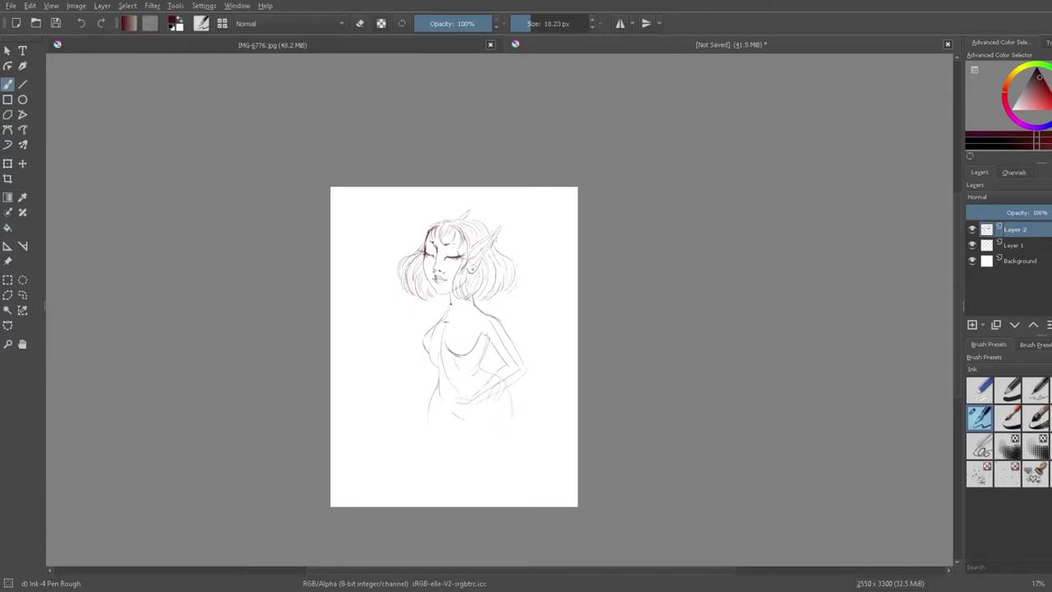
# Step: Sketch the left-side shoulder and bent arm with the forearm reaching across to the waist
pyautogui.moveTo(475, 305)
pyautogui.mouseDown()
pyautogui.moveTo(502, 323)
pyautogui.moveTo(426, 334)
pyautogui.mouseUp()
pyautogui.moveTo(421, 345)
pyautogui.mouseDown()
pyautogui.moveTo(410, 368)
pyautogui.moveTo(436, 395)
pyautogui.mouseUp()
pyautogui.moveTo(411, 362); pyautogui.dragTo(422, 342)
pyautogui.moveTo(442, 396); pyautogui.dragTo(455, 400)
pyautogui.moveTo(425, 317)
pyautogui.mouseDown()
pyautogui.moveTo(403, 360)
pyautogui.moveTo(436, 391)
pyautogui.mouseUp()
pyautogui.moveTo(443, 396); pyautogui.dragTo(463, 401)
pyautogui.moveTo(401, 370); pyautogui.dragTo(443, 401)
pyautogui.moveTo(417, 365); pyautogui.dragTo(444, 395)
# Step: Draw the hips and both legs down to the lower edge of the page
pyautogui.moveTo(485, 437); pyautogui.dragTo(485, 489)
pyautogui.moveTo(428, 427); pyautogui.dragTo(447, 485)
pyautogui.moveTo(429, 400); pyautogui.dragTo(426, 427)
pyautogui.moveTo(503, 401); pyautogui.dragTo(514, 504)
pyautogui.moveTo(470, 418)
pyautogui.mouseDown()
pyautogui.moveTo(477, 498)
pyautogui.moveTo(472, 425)
pyautogui.mouseUp()
pyautogui.moveTo(430, 399); pyautogui.dragTo(428, 446)
# Step: Sketch a feathery fur collar around the shoulders and down the chest
pyautogui.moveTo(449, 301)
pyautogui.mouseDown()
pyautogui.moveTo(427, 307)
pyautogui.moveTo(417, 327)
pyautogui.moveTo(441, 360)
pyautogui.mouseUp()
pyautogui.moveTo(484, 288)
pyautogui.mouseDown()
pyautogui.moveTo(505, 315)
pyautogui.moveTo(482, 327)
pyautogui.mouseUp()
pyautogui.moveTo(479, 328); pyautogui.dragTo(464, 339)
pyautogui.moveTo(469, 329); pyautogui.dragTo(442, 370)
pyautogui.moveTo(454, 301)
pyautogui.mouseDown()
pyautogui.moveTo(442, 306)
pyautogui.moveTo(449, 314)
pyautogui.mouseUp()
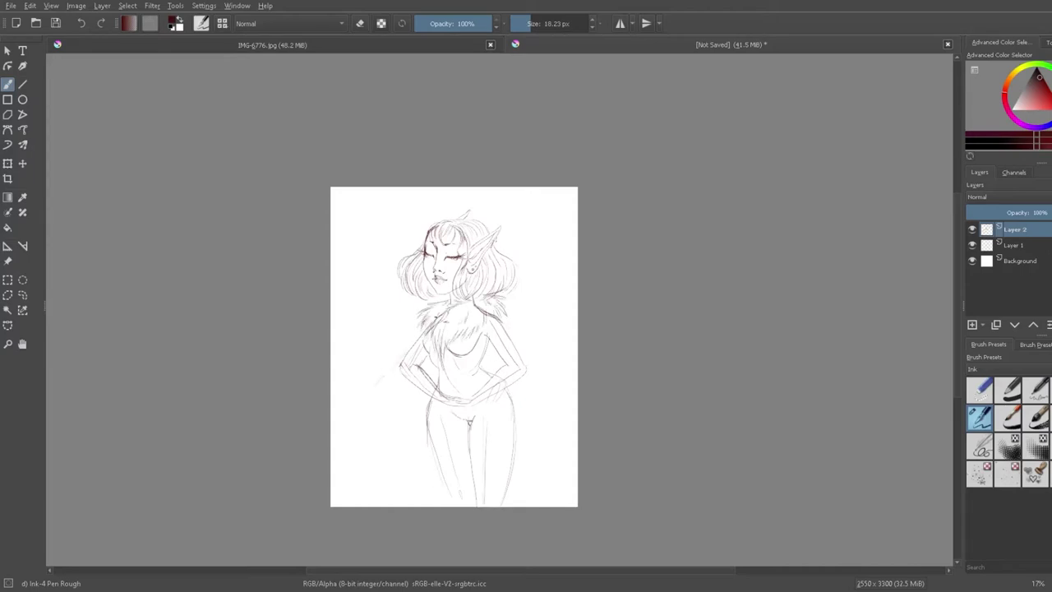
# Step: Add ruffled glove cuffs at both elbows and draw a cropped top over the bust
pyautogui.moveTo(527, 365)
pyautogui.mouseDown()
pyautogui.moveTo(506, 315)
pyautogui.moveTo(511, 365)
pyautogui.mouseUp()
pyautogui.moveTo(403, 363)
pyautogui.mouseDown()
pyautogui.moveTo(477, 345)
pyautogui.moveTo(436, 343)
pyautogui.moveTo(486, 349)
pyautogui.mouseUp()
pyautogui.moveTo(436, 365); pyautogui.dragTo(533, 378)
pyautogui.moveTo(504, 369)
pyautogui.mouseDown()
pyautogui.moveTo(527, 377)
pyautogui.moveTo(490, 388)
pyautogui.mouseUp()
# Step: Sketch the hand at the waist and a draped sash wrapped around the hips with a hanging end
pyautogui.moveTo(452, 390)
pyautogui.mouseDown()
pyautogui.moveTo(471, 396)
pyautogui.moveTo(495, 380)
pyautogui.mouseUp()
pyautogui.moveTo(510, 392); pyautogui.dragTo(520, 426)
pyautogui.moveTo(435, 403)
pyautogui.mouseDown()
pyautogui.moveTo(501, 410)
pyautogui.moveTo(511, 398)
pyautogui.mouseUp()
pyautogui.moveTo(508, 404)
pyautogui.mouseDown()
pyautogui.moveTo(521, 412)
pyautogui.moveTo(505, 433)
pyautogui.mouseUp()
pyautogui.moveTo(504, 423); pyautogui.dragTo(519, 442)
pyautogui.moveTo(387, 388)
pyautogui.mouseDown()
pyautogui.moveTo(354, 452)
pyautogui.moveTo(429, 460)
pyautogui.mouseUp()
pyautogui.hotkey('ctrl', 'z')
pyautogui.hotkey('ctrl', 'z')
pyautogui.click(390, 49)
pyautogui.hotkey('ctrl', 'Tab')
# Step: Sketch a wide cape falling behind both sides of the figure, with a banded hem
pyautogui.moveTo(235, 339)
pyautogui.mouseDown()
pyautogui.moveTo(218, 377)
pyautogui.moveTo(268, 423)
pyautogui.mouseUp()
pyautogui.moveTo(365, 296)
pyautogui.mouseDown()
pyautogui.moveTo(411, 406)
pyautogui.moveTo(374, 435)
pyautogui.moveTo(363, 411)
pyautogui.mouseUp()
pyautogui.hotkey('ctrl', 'z')
pyautogui.moveTo(394, 355); pyautogui.dragTo(403, 413)
pyautogui.moveTo(210, 403)
pyautogui.mouseDown()
pyautogui.moveTo(235, 443)
pyautogui.moveTo(281, 430)
pyautogui.mouseUp()
pyautogui.moveTo(401, 365); pyautogui.dragTo(407, 431)
pyautogui.moveTo(360, 425); pyautogui.dragTo(406, 434)
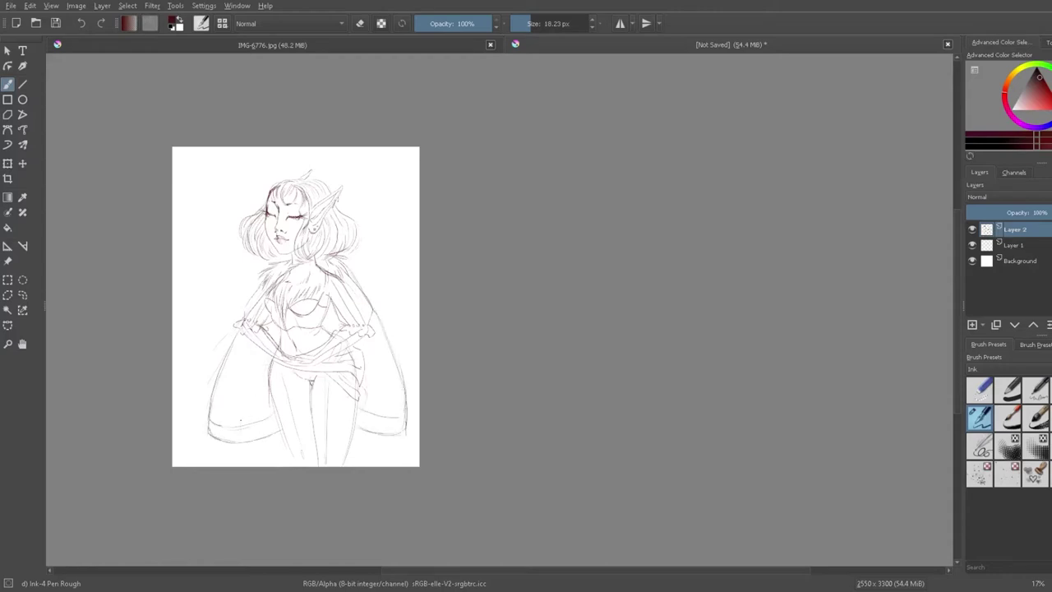
# Step: Lower the opacity of Layer 2 and add a new paint layer above it
pyautogui.click(1020, 213)
pyautogui.click(973, 325)
pyautogui.moveTo(285, 305); pyautogui.dragTo(294, 401)
pyautogui.moveTo(295, 399); pyautogui.dragTo(384, 439)
pyautogui.moveTo(294, 401); pyautogui.dragTo(233, 442)
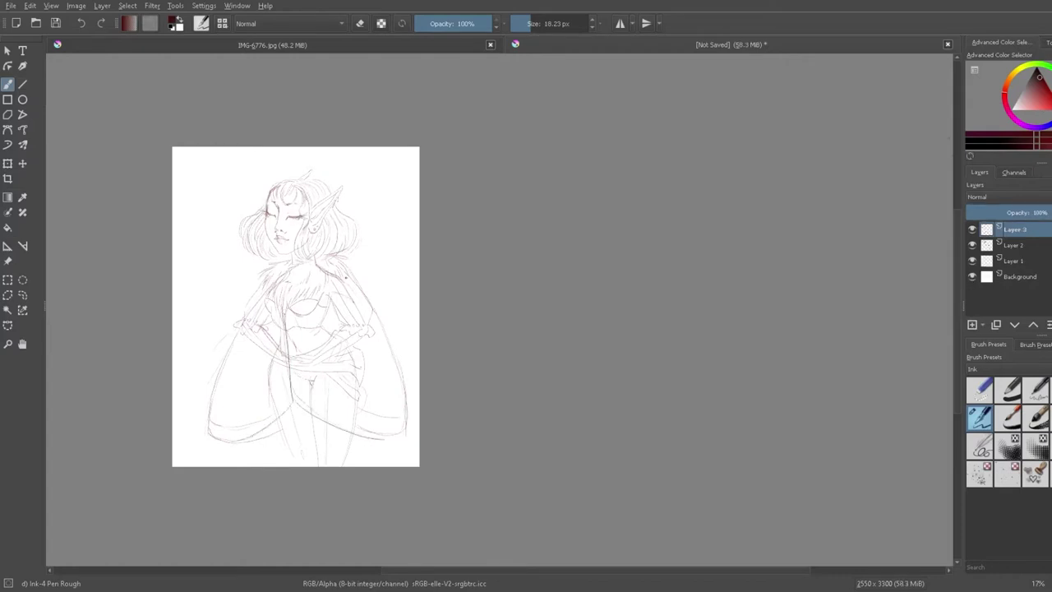
pyautogui.hotkey('ctrl', 'z')
pyautogui.hotkey('ctrl', 'z')
pyautogui.hotkey('ctrl', 'z')
# Step: Redraw the fur collar with denser strokes over the chest and shoulders on the new layer
pyautogui.moveTo(278, 262)
pyautogui.mouseDown()
pyautogui.moveTo(259, 289)
pyautogui.moveTo(286, 331)
pyautogui.mouseUp()
pyautogui.moveTo(315, 283); pyautogui.dragTo(296, 301)
pyautogui.moveTo(334, 255); pyautogui.dragTo(353, 268)
pyautogui.moveTo(340, 264); pyautogui.dragTo(343, 281)
# Step: Draw both outer edges of a closed cape from the shoulders down over the faded sketch
pyautogui.moveTo(241, 323); pyautogui.dragTo(210, 406)
pyautogui.moveTo(349, 272); pyautogui.dragTo(406, 399)
pyautogui.moveTo(210, 406)
pyautogui.mouseDown()
pyautogui.moveTo(332, 432)
pyautogui.moveTo(407, 401)
pyautogui.mouseUp()
pyautogui.hotkey('ctrl', 'z')
pyautogui.moveTo(248, 306); pyautogui.dragTo(200, 429)
pyautogui.moveTo(201, 417)
pyautogui.mouseDown()
pyautogui.moveTo(198, 434)
pyautogui.moveTo(234, 441)
pyautogui.moveTo(282, 429)
pyautogui.mouseUp()
pyautogui.hotkey('ctrl', 'z')
pyautogui.hotkey('ctrl', 'z')
pyautogui.hotkey('ctrl', 'z')
pyautogui.hotkey('ctrl', 'z')
# Step: Draw the cape's curved front hem and centre opening, and undo the last strokes
pyautogui.moveTo(211, 436)
pyautogui.mouseDown()
pyautogui.moveTo(320, 434)
pyautogui.moveTo(407, 406)
pyautogui.mouseUp()
pyautogui.moveTo(289, 375)
pyautogui.mouseDown()
pyautogui.moveTo(301, 432)
pyautogui.moveTo(284, 427)
pyautogui.mouseUp()
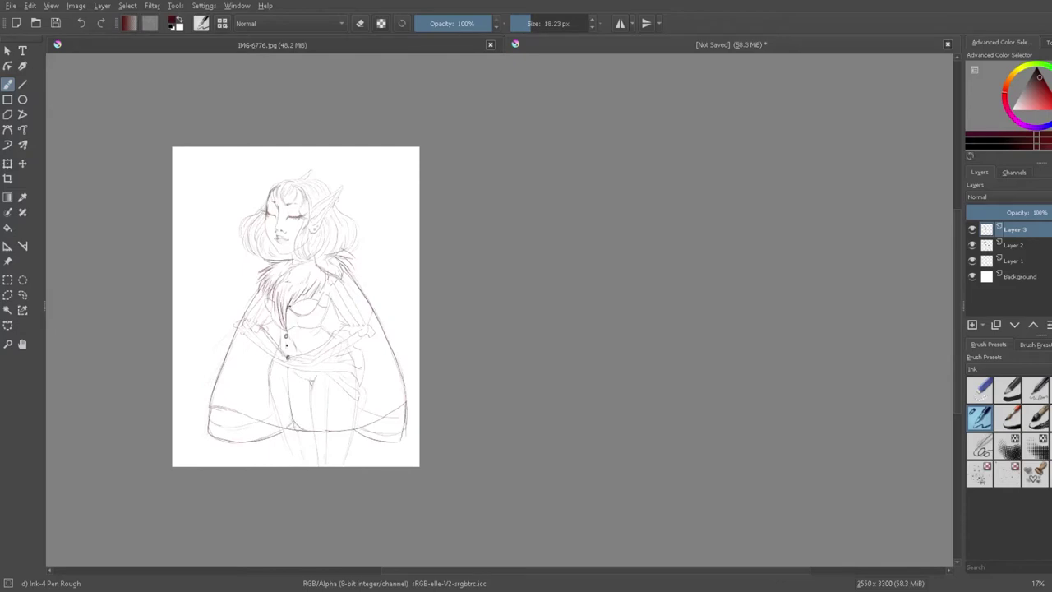
pyautogui.moveTo(210, 408); pyautogui.dragTo(401, 388)
pyautogui.hotkey('ctrl', 'z')
pyautogui.hotkey('ctrl', 'z')
pyautogui.hotkey('ctrl', 'z')
pyautogui.hotkey('ctrl', 'z')
# Step: Hide Layer 3, switch to Layer 2 and restore its opacity to 100%
pyautogui.click(973, 229)
pyautogui.click(1015, 245)
pyautogui.moveTo(1020, 213); pyautogui.dragTo(1051, 213)
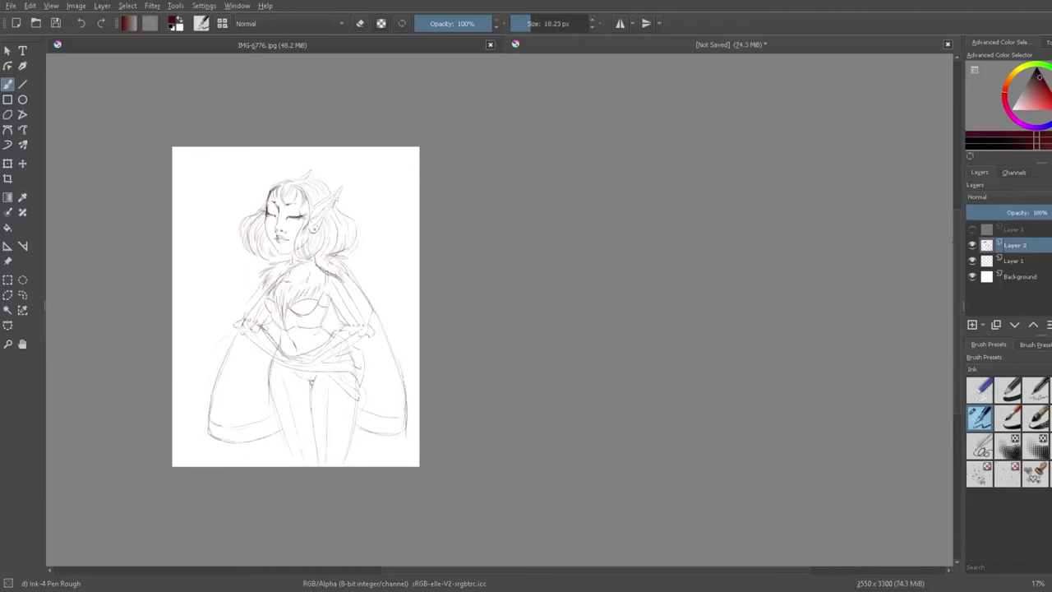
# Step: Add fold lines to the hip sash and hang small beads from its lower edge
pyautogui.moveTo(292, 370)
pyautogui.mouseDown()
pyautogui.moveTo(344, 386)
pyautogui.moveTo(358, 408)
pyautogui.mouseUp()
pyautogui.moveTo(274, 363); pyautogui.dragTo(360, 387)
pyautogui.moveTo(362, 346); pyautogui.dragTo(350, 360)
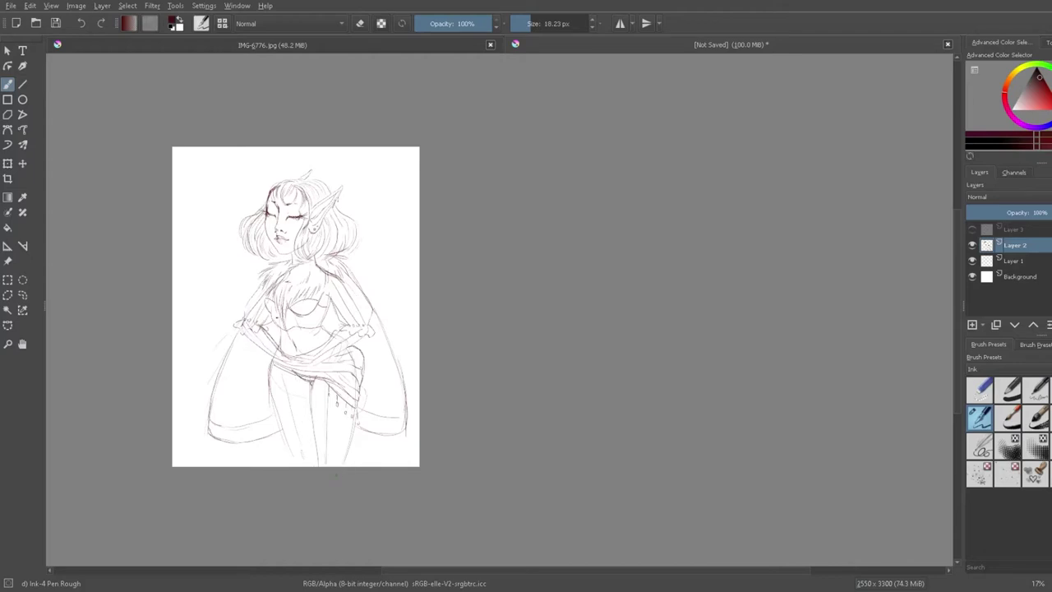
pyautogui.moveTo(301, 374); pyautogui.dragTo(298, 465)
pyautogui.moveTo(352, 390); pyautogui.dragTo(324, 466)
pyautogui.hotkey('ctrl', 'z')
pyautogui.hotkey('ctrl', 'z')
pyautogui.moveTo(295, 377); pyautogui.dragTo(302, 465)
pyautogui.hotkey('ctrl', 'z')
# Step: Draw puffy bloomers below the hip sash, with vertical gathers and a ruffled hem on each leg
pyautogui.moveTo(271, 362); pyautogui.dragTo(264, 394)
pyautogui.moveTo(272, 404); pyautogui.dragTo(308, 403)
pyautogui.moveTo(329, 407); pyautogui.dragTo(357, 409)
pyautogui.moveTo(281, 373); pyautogui.dragTo(282, 402)
pyautogui.moveTo(321, 382)
pyautogui.mouseDown()
pyautogui.moveTo(327, 407)
pyautogui.moveTo(289, 402)
pyautogui.mouseUp()
pyautogui.hotkey('ctrl', 'z')
pyautogui.moveTo(296, 401)
pyautogui.mouseDown()
pyautogui.moveTo(353, 398)
pyautogui.moveTo(297, 410)
pyautogui.moveTo(310, 410)
pyautogui.mouseUp()
pyautogui.moveTo(311, 411); pyautogui.dragTo(361, 413)
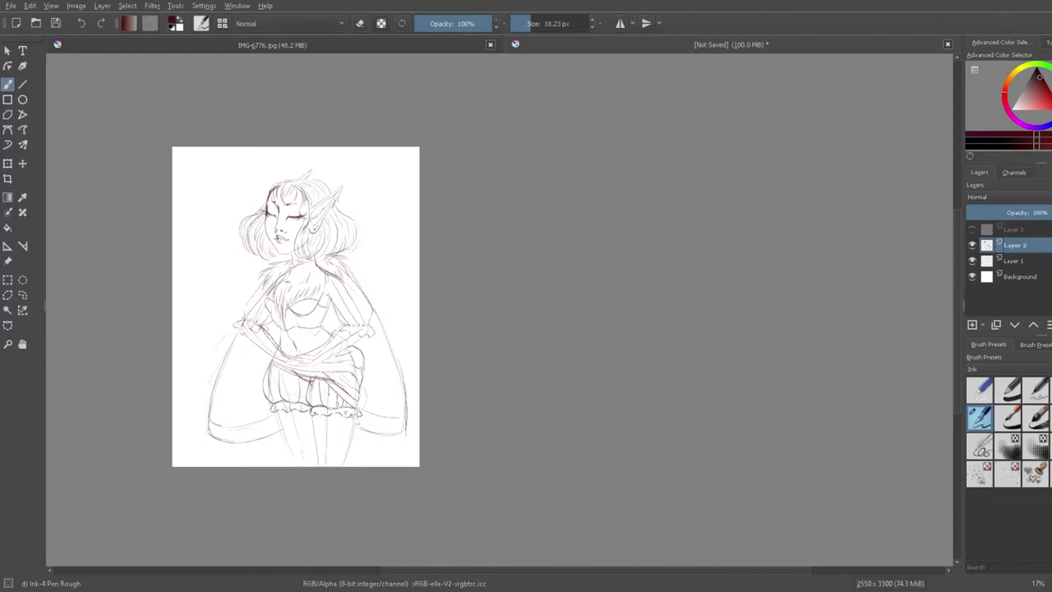
# Step: Darken the sash's lower fold and define the fingers of both hands meeting at the waist, redoing the strokes that miss
pyautogui.moveTo(274, 363); pyautogui.dragTo(327, 381)
pyautogui.moveTo(335, 335); pyautogui.dragTo(318, 352)
pyautogui.moveTo(317, 364)
pyautogui.mouseDown()
pyautogui.moveTo(363, 336)
pyautogui.moveTo(281, 362)
pyautogui.moveTo(290, 357)
pyautogui.moveTo(290, 366)
pyautogui.mouseUp()
pyautogui.hotkey('ctrl', 'z')
pyautogui.hotkey('ctrl', 'z')
pyautogui.moveTo(315, 354); pyautogui.dragTo(296, 360)
pyautogui.moveTo(298, 353); pyautogui.dragTo(289, 358)
pyautogui.moveTo(285, 344)
pyautogui.mouseDown()
pyautogui.moveTo(290, 354)
pyautogui.moveTo(274, 358)
pyautogui.moveTo(289, 356)
pyautogui.mouseUp()
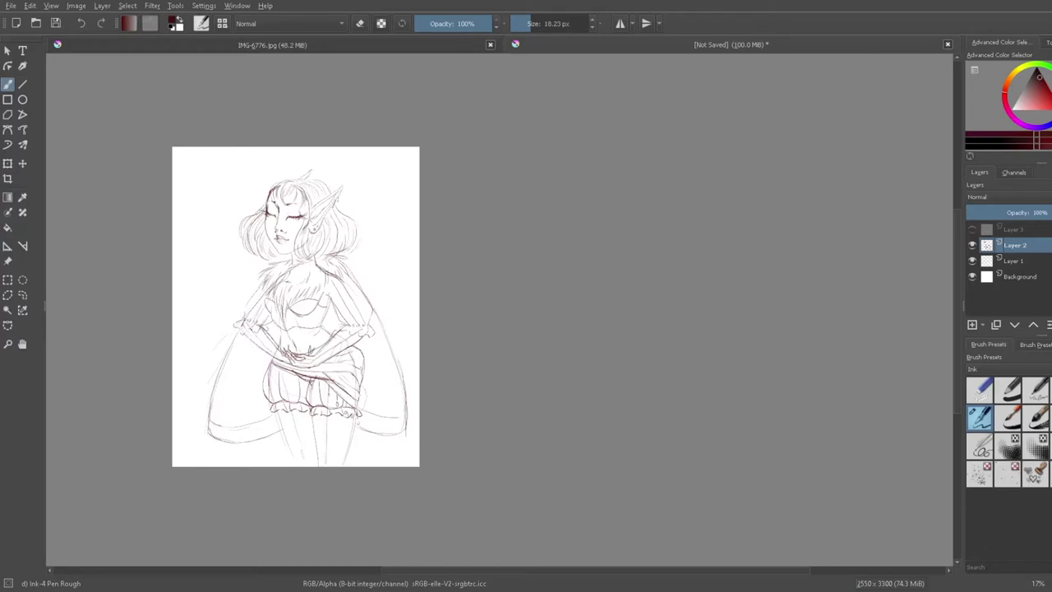
# Step: Draw long fold lines down both sides of the cape
pyautogui.moveTo(251, 366); pyautogui.dragTo(235, 442)
pyautogui.moveTo(256, 345); pyautogui.dragTo(255, 360)
pyautogui.moveTo(268, 406); pyautogui.dragTo(261, 441)
pyautogui.moveTo(379, 348); pyautogui.dragTo(368, 422)
# Step: Check the reference image IMG-6776.jpg and add jagged pattern bands across both sides of the cape
pyautogui.click(396, 43)
pyautogui.click(694, 47)
pyautogui.moveTo(213, 400); pyautogui.dragTo(222, 411)
pyautogui.moveTo(226, 370); pyautogui.dragTo(249, 373)
pyautogui.moveTo(398, 404); pyautogui.dragTo(367, 392)
pyautogui.hotkey('ctrl', 'z')
pyautogui.moveTo(379, 398); pyautogui.dragTo(397, 404)
# Step: Recheck the reference image, undo the last band stroke and draw long vein-like lines running down the cape
pyautogui.click(458, 48)
pyautogui.click(687, 46)
pyautogui.hotkey('ctrl', 'z')
pyautogui.moveTo(219, 393); pyautogui.dragTo(241, 349)
pyautogui.moveTo(253, 440); pyautogui.dragTo(261, 352)
pyautogui.hotkey('ctrl', 'z')
pyautogui.moveTo(373, 353); pyautogui.dragTo(400, 432)
pyautogui.hotkey('ctrl', 'z')
pyautogui.moveTo(379, 364); pyautogui.dragTo(398, 421)
pyautogui.moveTo(364, 339); pyautogui.dragTo(367, 430)
pyautogui.moveTo(372, 322); pyautogui.dragTo(404, 419)
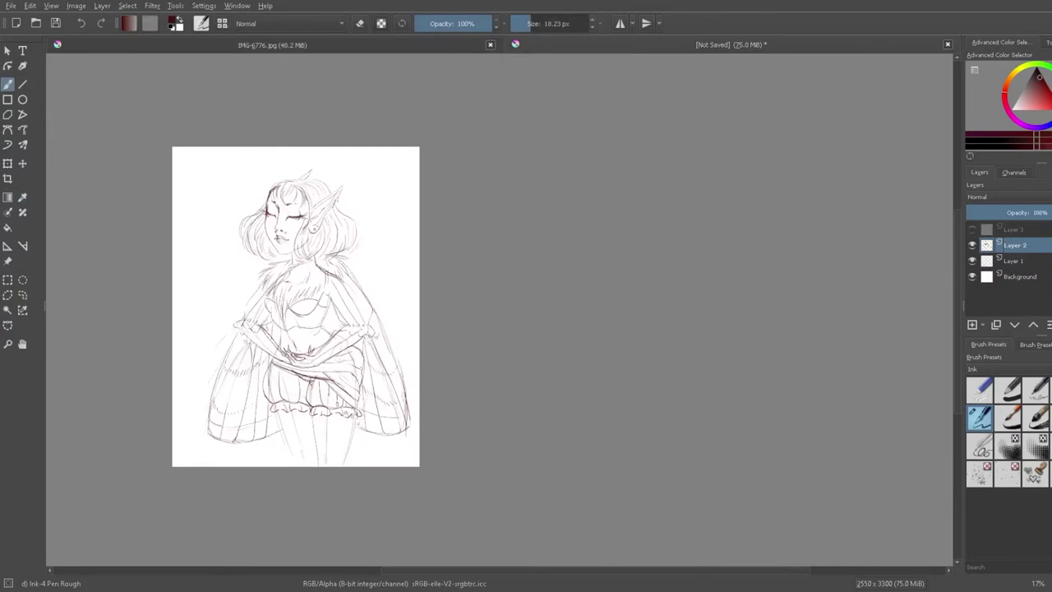
pyautogui.moveTo(358, 299); pyautogui.dragTo(382, 341)
# Step: Draw pointed stocking tops across both thighs and outline the legs below them
pyautogui.moveTo(291, 440)
pyautogui.mouseDown()
pyautogui.moveTo(316, 439)
pyautogui.moveTo(327, 423)
pyautogui.mouseUp()
pyautogui.moveTo(327, 423); pyautogui.dragTo(352, 434)
pyautogui.moveTo(351, 441); pyautogui.dragTo(350, 466)
pyautogui.moveTo(315, 438); pyautogui.dragTo(319, 457)
pyautogui.moveTo(288, 438); pyautogui.dragTo(292, 458)
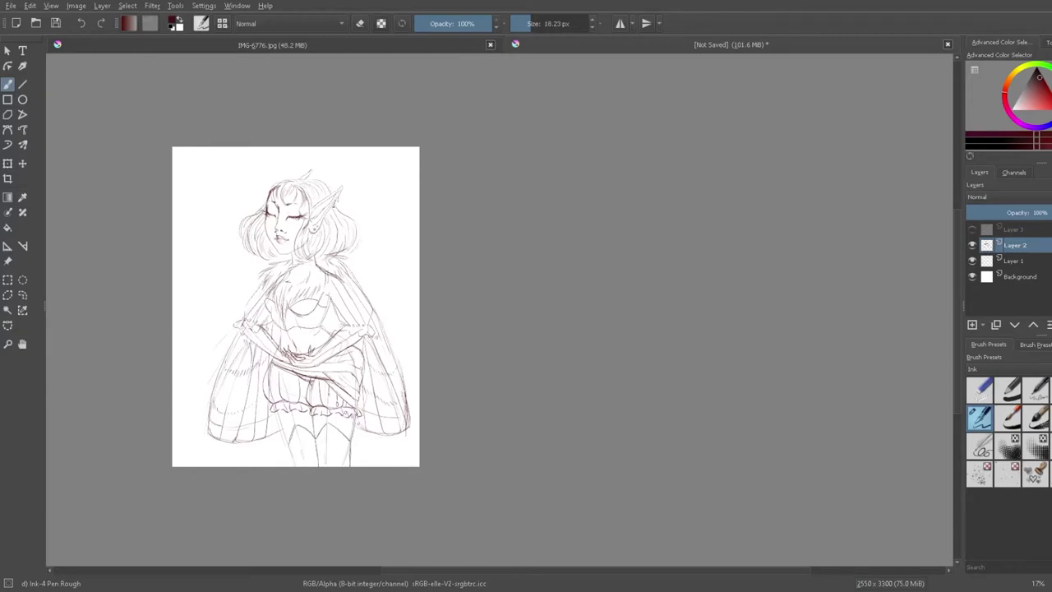
# Step: Sketch petalled flowers along the page's lower edge and beside the cape, and touch up the midriff
pyautogui.moveTo(288, 454); pyautogui.dragTo(310, 465)
pyautogui.moveTo(371, 442); pyautogui.dragTo(387, 436)
pyautogui.moveTo(191, 464); pyautogui.dragTo(202, 456)
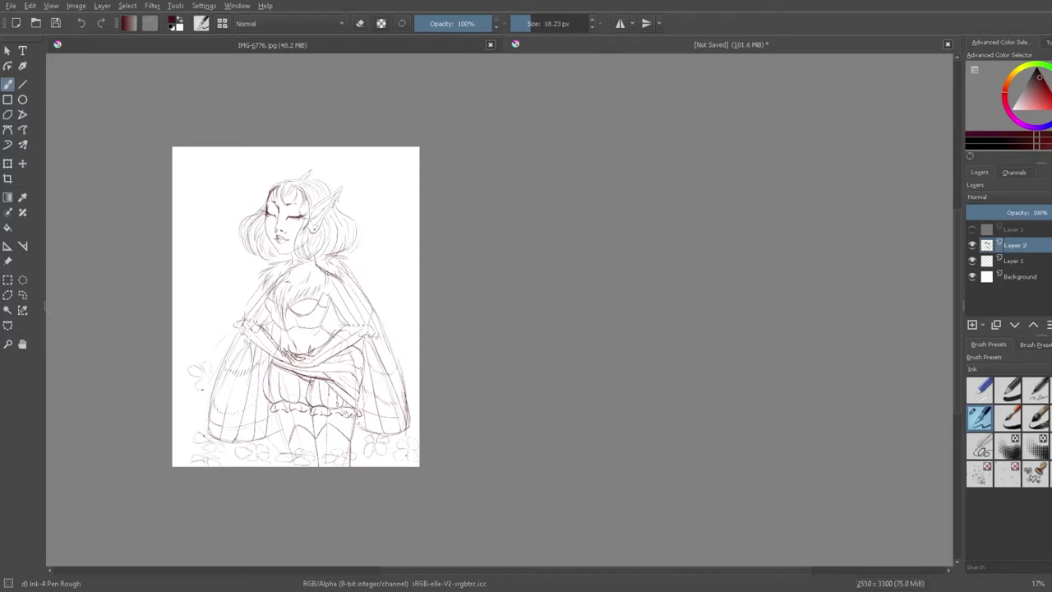
pyautogui.moveTo(188, 441); pyautogui.dragTo(176, 449)
pyautogui.scroll(1, 95, 343)
pyautogui.moveTo(568, 376); pyautogui.dragTo(582, 366)
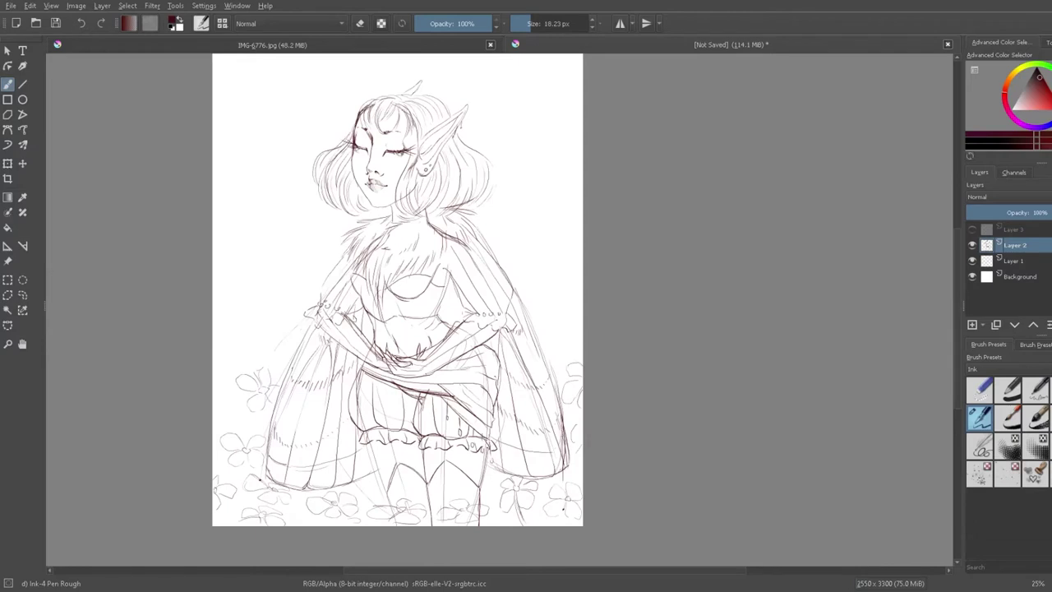
pyautogui.moveTo(402, 328)
pyautogui.mouseDown()
pyautogui.moveTo(403, 339)
pyautogui.moveTo(408, 319)
pyautogui.moveTo(409, 330)
pyautogui.mouseUp()
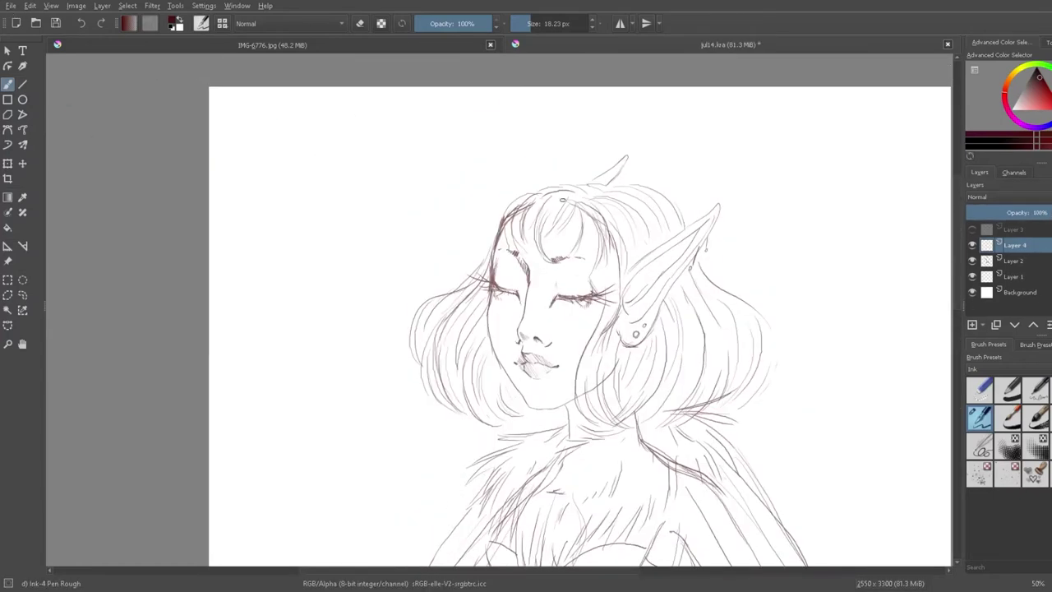
# Step: Ink the fringe strands across the forehead on Layer 4, adding stray locks at the crown and temple
pyautogui.moveTo(564, 197)
pyautogui.mouseDown()
pyautogui.moveTo(544, 259)
pyautogui.moveTo(558, 273)
pyautogui.moveTo(544, 244)
pyautogui.moveTo(527, 256)
pyautogui.moveTo(518, 236)
pyautogui.moveTo(509, 247)
pyautogui.mouseUp()
pyautogui.hotkey('ctrl', 'z')
pyautogui.hotkey('ctrl', 'z')
pyautogui.hotkey('ctrl', 'z')
pyautogui.moveTo(531, 193); pyautogui.dragTo(508, 232)
pyautogui.moveTo(577, 195)
pyautogui.mouseDown()
pyautogui.moveTo(559, 243)
pyautogui.moveTo(597, 250)
pyautogui.mouseUp()
pyautogui.moveTo(592, 216)
pyautogui.mouseDown()
pyautogui.moveTo(608, 238)
pyautogui.moveTo(609, 271)
pyautogui.mouseUp()
pyautogui.moveTo(576, 192); pyautogui.dragTo(557, 155)
pyautogui.moveTo(561, 186); pyautogui.dragTo(548, 181)
pyautogui.moveTo(615, 249); pyautogui.dragTo(606, 285)
pyautogui.hotkey('ctrl', 'z')
pyautogui.moveTo(598, 221); pyautogui.dragTo(592, 267)
pyautogui.moveTo(574, 194); pyautogui.dragTo(564, 247)
pyautogui.moveTo(565, 195)
pyautogui.mouseDown()
pyautogui.moveTo(567, 250)
pyautogui.moveTo(605, 302)
pyautogui.mouseUp()
pyautogui.moveTo(612, 227); pyautogui.dragTo(608, 327)
pyautogui.moveTo(497, 238); pyautogui.dragTo(462, 261)
# Step: Ink the eyebrows, the brow crease and the far closed eye with thick, fanned lashes
pyautogui.moveTo(495, 249)
pyautogui.mouseDown()
pyautogui.moveTo(487, 281)
pyautogui.moveTo(522, 312)
pyautogui.moveTo(502, 282)
pyautogui.moveTo(527, 274)
pyautogui.mouseUp()
pyautogui.moveTo(529, 265)
pyautogui.mouseDown()
pyautogui.moveTo(525, 293)
pyautogui.moveTo(517, 255)
pyautogui.mouseUp()
pyautogui.moveTo(513, 251); pyautogui.dragTo(571, 253)
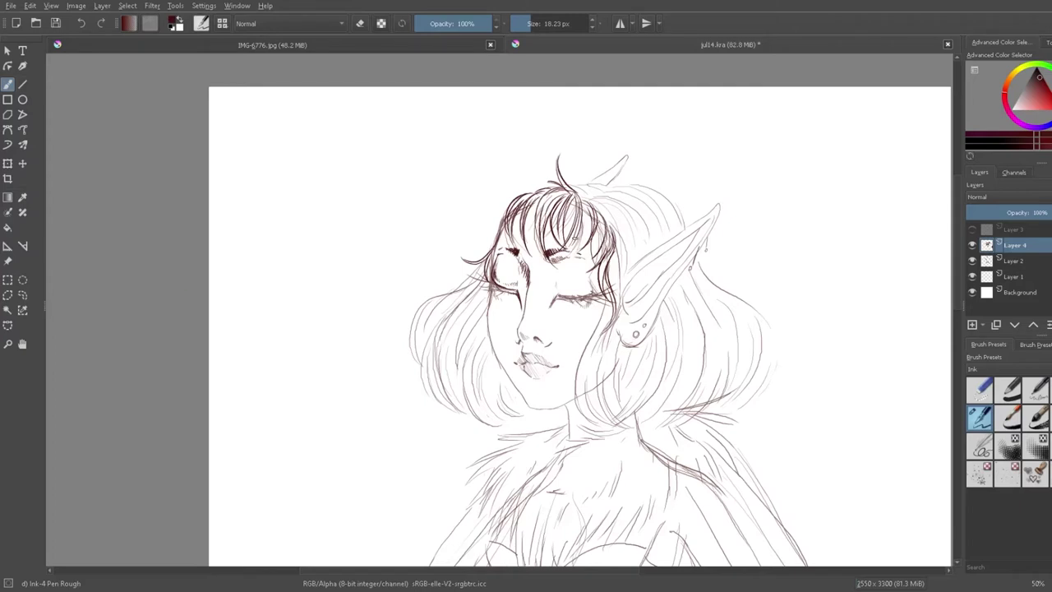
pyautogui.moveTo(523, 305)
pyautogui.mouseDown()
pyautogui.moveTo(528, 278)
pyautogui.moveTo(505, 291)
pyautogui.moveTo(471, 270)
pyautogui.mouseUp()
pyautogui.moveTo(498, 287)
pyautogui.mouseDown()
pyautogui.moveTo(472, 281)
pyautogui.moveTo(493, 298)
pyautogui.mouseUp()
pyautogui.moveTo(496, 281)
pyautogui.mouseDown()
pyautogui.moveTo(478, 288)
pyautogui.moveTo(493, 301)
pyautogui.moveTo(523, 297)
pyautogui.moveTo(495, 303)
pyautogui.mouseUp()
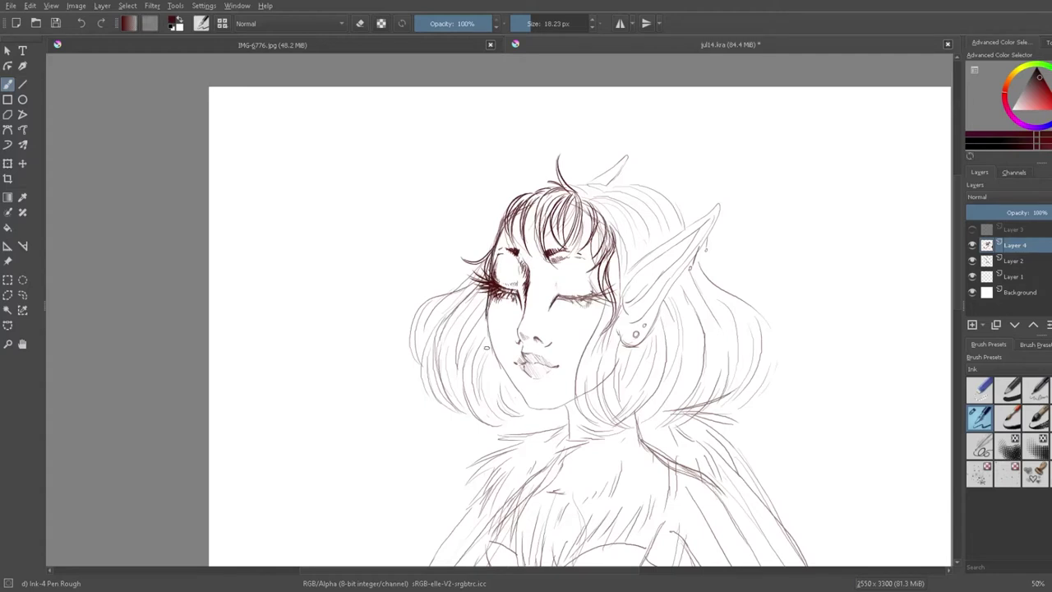
# Step: Ink the face contour from the far cheek down to the chin, undoing the strokes that miss
pyautogui.moveTo(488, 288)
pyautogui.mouseDown()
pyautogui.moveTo(522, 398)
pyautogui.moveTo(487, 314)
pyautogui.moveTo(533, 407)
pyautogui.moveTo(575, 400)
pyautogui.mouseUp()
pyautogui.hotkey('ctrl', 'z')
pyautogui.hotkey('ctrl', 'z')
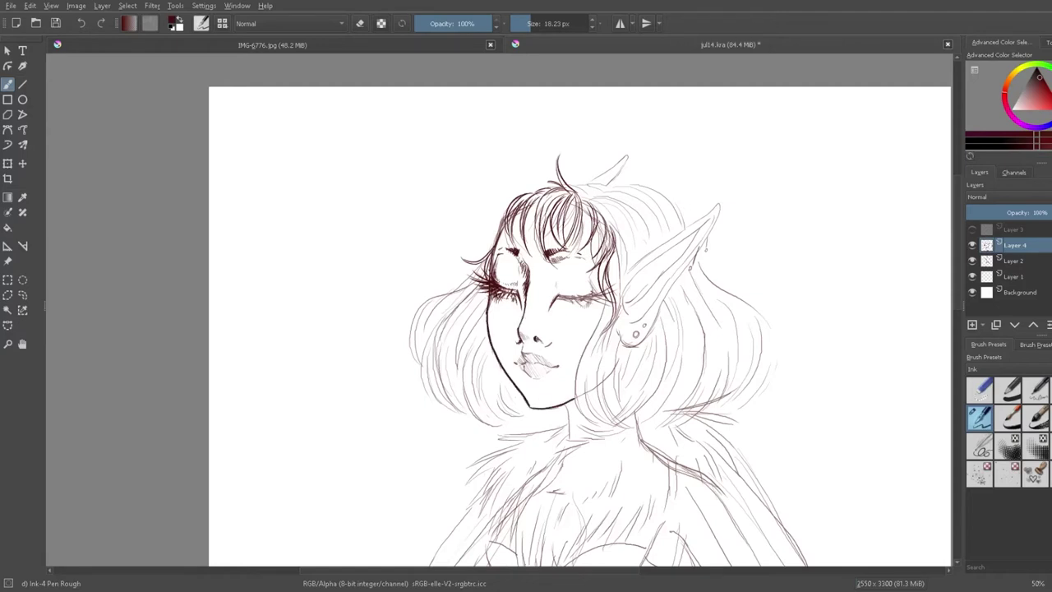
# Step: Hatch the eyelid and cheek around the far eye, try freckles below it, and undo the freckle strokes
pyautogui.moveTo(495, 296); pyautogui.dragTo(492, 315)
pyautogui.moveTo(498, 261)
pyautogui.mouseDown()
pyautogui.moveTo(505, 282)
pyautogui.moveTo(517, 277)
pyautogui.mouseUp()
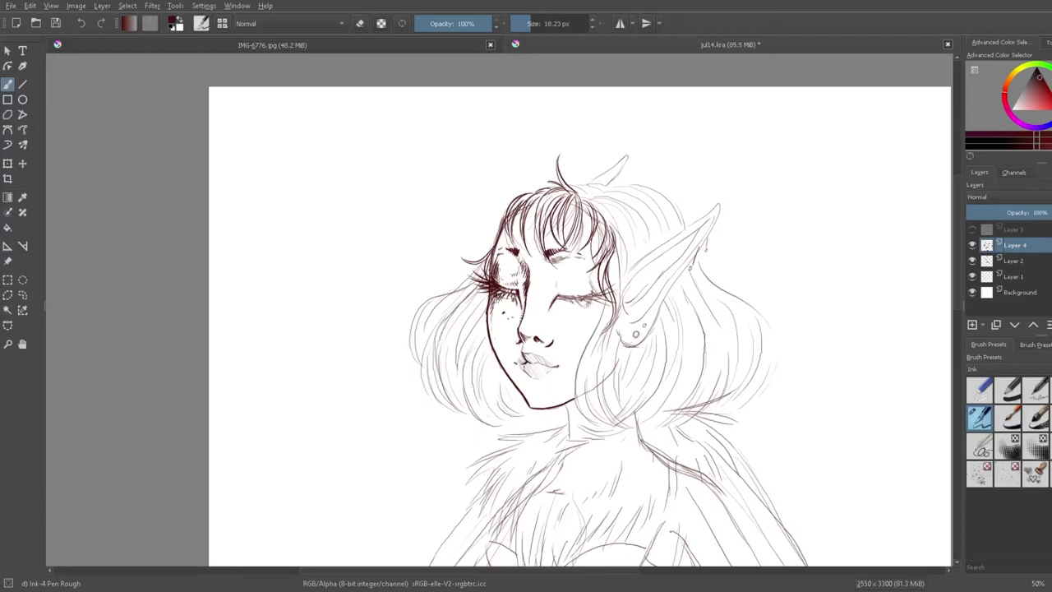
pyautogui.hotkey('ctrl', 'z')
pyautogui.hotkey('ctrl', 'z')
pyautogui.hotkey('ctrl', 'z')
pyautogui.hotkey('ctrl', 'z')
pyautogui.hotkey('ctrl', 'z')
pyautogui.hotkey('ctrl', 'z')
pyautogui.hotkey('ctrl', 'z')
pyautogui.hotkey('ctrl', 'z')
# Step: Ink the near closed eye with thick lashes, hatch shading around the eye, nose and cheek, and save the drawing
pyautogui.moveTo(558, 298); pyautogui.dragTo(596, 293)
pyautogui.keyDown('ctrl'); pyautogui.click(599, 286); pyautogui.keyUp('ctrl')
pyautogui.moveTo(547, 300)
pyautogui.mouseDown()
pyautogui.moveTo(563, 265)
pyautogui.moveTo(594, 293)
pyautogui.mouseUp()
pyautogui.hotkey('ctrl', 'z')
pyautogui.moveTo(589, 297)
pyautogui.mouseDown()
pyautogui.moveTo(603, 305)
pyautogui.moveTo(580, 291)
pyautogui.moveTo(555, 309)
pyautogui.moveTo(602, 301)
pyautogui.moveTo(598, 290)
pyautogui.mouseUp()
pyautogui.hotkey('ctrl', 'z')
pyautogui.moveTo(603, 304); pyautogui.dragTo(593, 316)
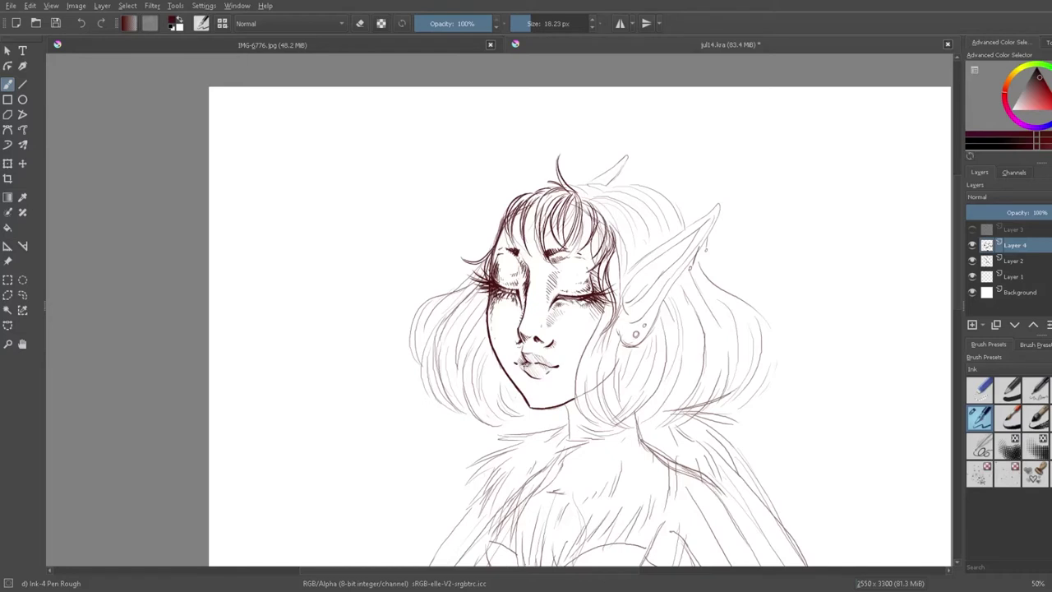
pyautogui.press('ctrl')
pyautogui.hotkey('ctrl', 's')
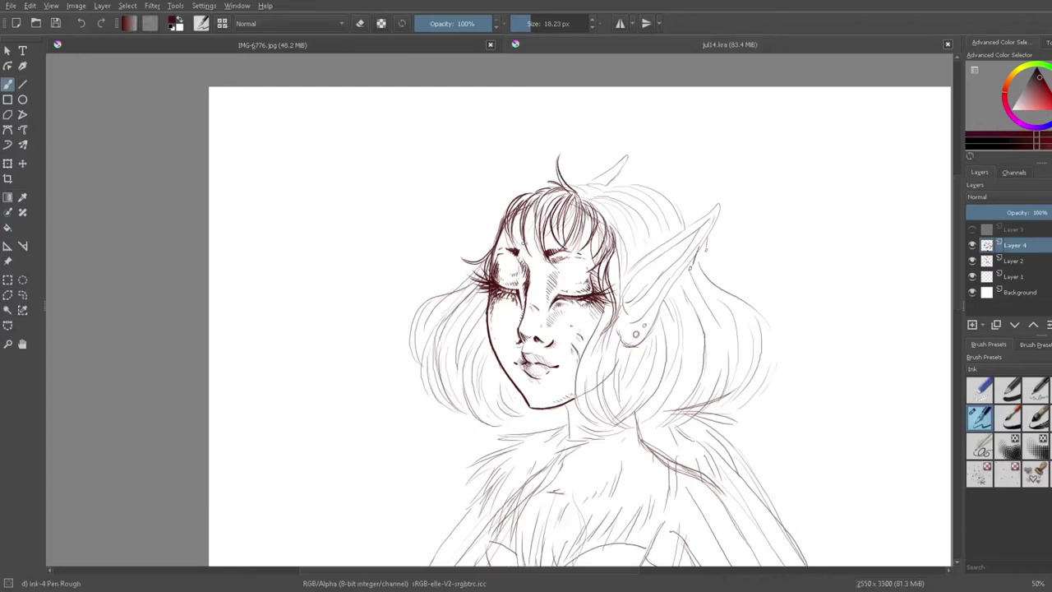
# Step: Ink the curved hair strands tucked behind the far jaw and under the chin
pyautogui.moveTo(503, 373); pyautogui.dragTo(513, 410)
pyautogui.moveTo(504, 384); pyautogui.dragTo(530, 418)
pyautogui.moveTo(511, 392)
pyautogui.mouseDown()
pyautogui.moveTo(526, 414)
pyautogui.moveTo(552, 420)
pyautogui.mouseUp()
pyautogui.moveTo(568, 411); pyautogui.dragTo(531, 411)
pyautogui.moveTo(492, 380); pyautogui.dragTo(518, 419)
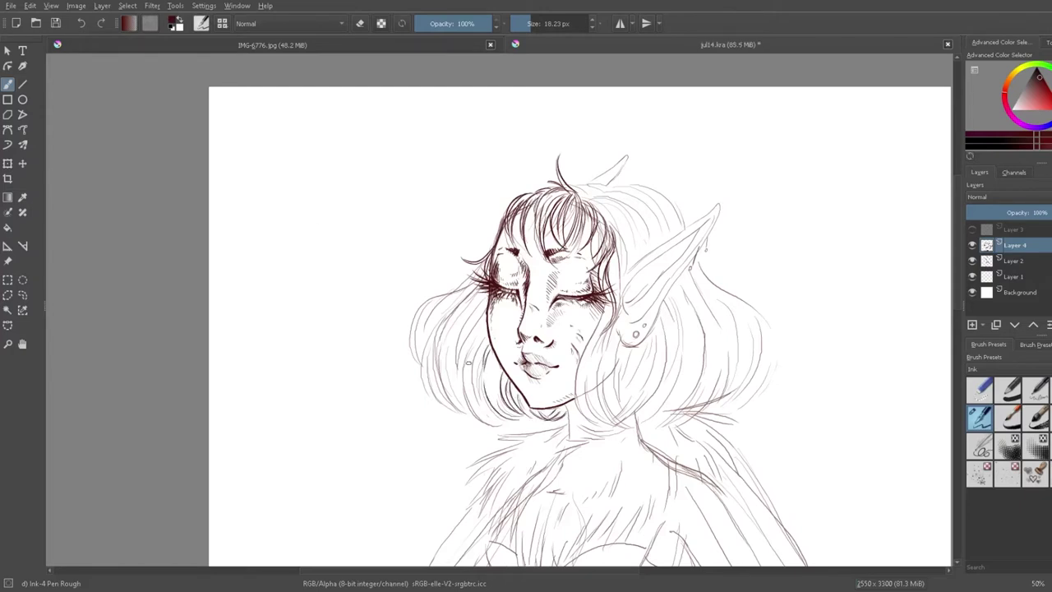
# Step: Ink the bob's strands on the far side of the face, from the temple to the curled-under ends
pyautogui.moveTo(479, 372)
pyautogui.mouseDown()
pyautogui.moveTo(506, 420)
pyautogui.moveTo(518, 412)
pyautogui.mouseUp()
pyautogui.moveTo(486, 317)
pyautogui.mouseDown()
pyautogui.moveTo(500, 425)
pyautogui.moveTo(490, 422)
pyautogui.mouseUp()
pyautogui.hotkey('ctrl', 'z')
pyautogui.moveTo(466, 380); pyautogui.dragTo(478, 418)
pyautogui.moveTo(491, 335); pyautogui.dragTo(474, 356)
pyautogui.moveTo(490, 336); pyautogui.dragTo(469, 372)
pyautogui.moveTo(469, 383); pyautogui.dragTo(490, 417)
pyautogui.moveTo(483, 307); pyautogui.dragTo(449, 383)
pyautogui.moveTo(479, 333); pyautogui.dragTo(451, 406)
pyautogui.moveTo(483, 298); pyautogui.dragTo(442, 380)
pyautogui.moveTo(459, 389); pyautogui.dragTo(447, 411)
pyautogui.moveTo(485, 307); pyautogui.dragTo(444, 372)
pyautogui.moveTo(485, 286)
pyautogui.mouseDown()
pyautogui.moveTo(449, 331)
pyautogui.moveTo(434, 413)
pyautogui.moveTo(425, 375)
pyautogui.mouseUp()
pyautogui.moveTo(480, 274); pyautogui.dragTo(406, 313)
pyautogui.moveTo(467, 293); pyautogui.dragTo(406, 316)
pyautogui.moveTo(485, 260)
pyautogui.mouseDown()
pyautogui.moveTo(434, 328)
pyautogui.moveTo(438, 291)
pyautogui.moveTo(414, 358)
pyautogui.mouseUp()
pyautogui.hotkey('ctrl', 'z')
pyautogui.hotkey('ctrl', 'z')
pyautogui.moveTo(466, 291); pyautogui.dragTo(415, 336)
pyautogui.moveTo(449, 302); pyautogui.dragTo(431, 311)
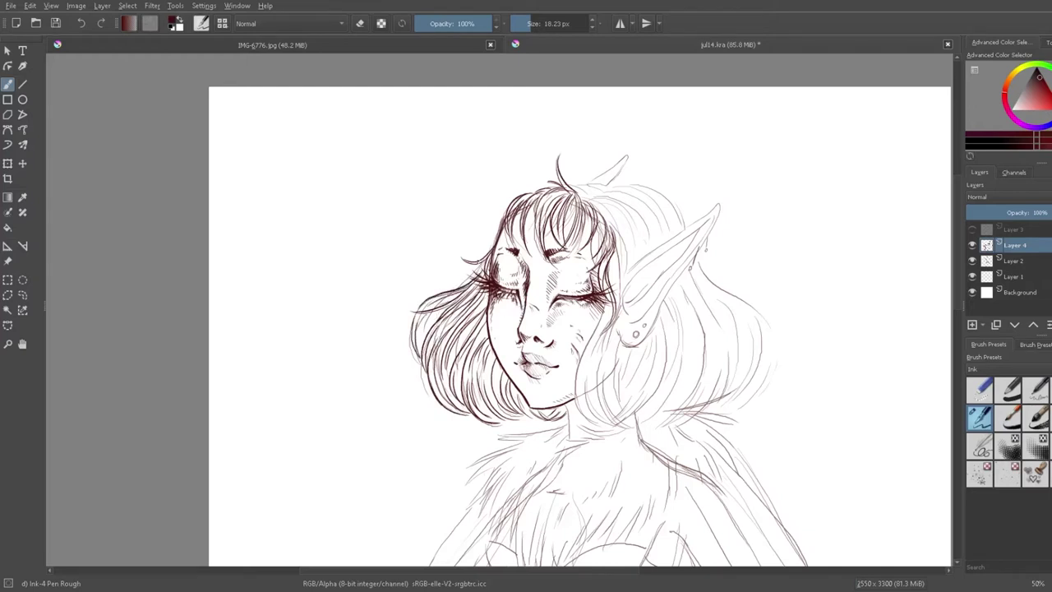
# Step: Ink the bob's near-side strands in front of and below the near ear, curving down to the ends beside the jaw
pyautogui.moveTo(616, 257); pyautogui.dragTo(608, 319)
pyautogui.moveTo(606, 321); pyautogui.dragTo(581, 423)
pyautogui.moveTo(612, 296)
pyautogui.mouseDown()
pyautogui.moveTo(594, 332)
pyautogui.moveTo(589, 426)
pyautogui.mouseUp()
pyautogui.moveTo(658, 325)
pyautogui.mouseDown()
pyautogui.moveTo(642, 424)
pyautogui.moveTo(612, 423)
pyautogui.mouseUp()
pyautogui.moveTo(621, 255); pyautogui.dragTo(613, 323)
pyautogui.moveTo(614, 321); pyautogui.dragTo(598, 413)
pyautogui.moveTo(621, 340); pyautogui.dragTo(602, 423)
pyautogui.moveTo(648, 342)
pyautogui.mouseDown()
pyautogui.moveTo(618, 419)
pyautogui.moveTo(623, 411)
pyautogui.mouseUp()
pyautogui.moveTo(674, 300); pyautogui.dragTo(665, 333)
pyautogui.moveTo(694, 331)
pyautogui.mouseDown()
pyautogui.moveTo(646, 423)
pyautogui.moveTo(661, 414)
pyautogui.mouseUp()
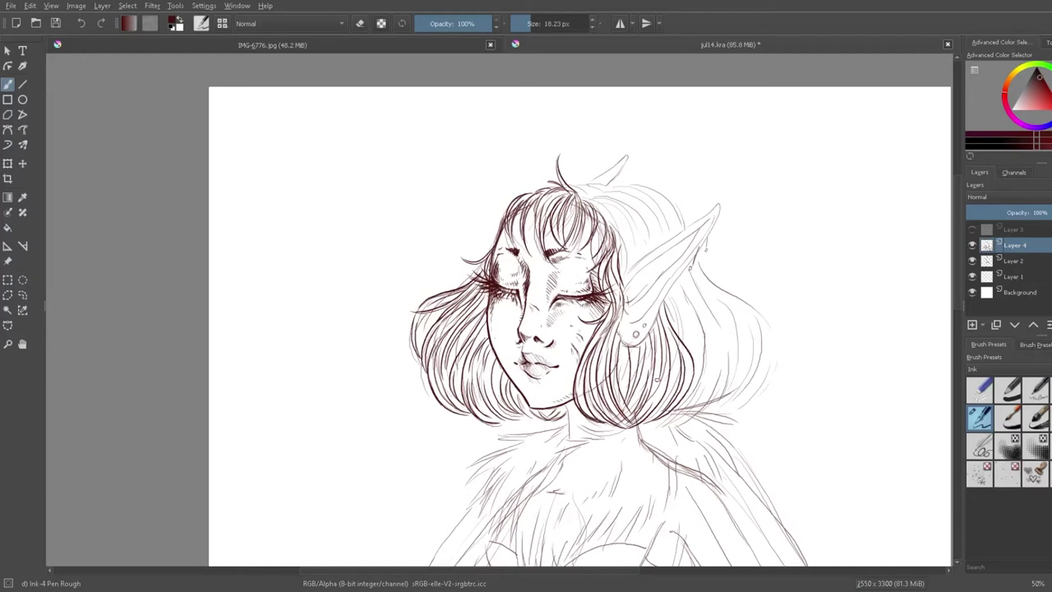
# Step: Ink the back hair behind the near ear, with full curved strands, curled-under ends and a flicked-out lock
pyautogui.moveTo(669, 294)
pyautogui.mouseDown()
pyautogui.moveTo(667, 330)
pyautogui.moveTo(677, 335)
pyautogui.mouseUp()
pyautogui.moveTo(706, 319)
pyautogui.mouseDown()
pyautogui.moveTo(681, 414)
pyautogui.moveTo(682, 403)
pyautogui.mouseUp()
pyautogui.moveTo(709, 278); pyautogui.dragTo(728, 366)
pyautogui.moveTo(729, 369); pyautogui.dragTo(663, 421)
pyautogui.moveTo(717, 288); pyautogui.dragTo(679, 337)
pyautogui.moveTo(721, 362); pyautogui.dragTo(712, 403)
pyautogui.moveTo(717, 268); pyautogui.dragTo(686, 296)
pyautogui.moveTo(737, 296); pyautogui.dragTo(715, 356)
pyautogui.moveTo(710, 271); pyautogui.dragTo(685, 296)
pyautogui.moveTo(732, 303); pyautogui.dragTo(720, 325)
pyautogui.moveTo(715, 278); pyautogui.dragTo(683, 304)
pyautogui.moveTo(751, 355); pyautogui.dragTo(723, 400)
pyautogui.moveTo(744, 319); pyautogui.dragTo(732, 386)
pyautogui.moveTo(697, 256)
pyautogui.mouseDown()
pyautogui.moveTo(765, 349)
pyautogui.moveTo(727, 400)
pyautogui.mouseUp()
pyautogui.moveTo(694, 264)
pyautogui.mouseDown()
pyautogui.moveTo(754, 321)
pyautogui.moveTo(735, 347)
pyautogui.mouseUp()
pyautogui.moveTo(721, 294); pyautogui.dragTo(743, 365)
pyautogui.moveTo(698, 254); pyautogui.dragTo(753, 273)
pyautogui.moveTo(732, 281); pyautogui.dragTo(750, 299)
# Step: Ink the crown strands sweeping from the parting towards the near ear, and the far ear's pointed tip
pyautogui.moveTo(587, 198)
pyautogui.mouseDown()
pyautogui.moveTo(621, 216)
pyautogui.moveTo(629, 235)
pyautogui.mouseUp()
pyautogui.moveTo(604, 194)
pyautogui.mouseDown()
pyautogui.moveTo(660, 199)
pyautogui.moveTo(687, 225)
pyautogui.mouseUp()
pyautogui.moveTo(597, 202)
pyautogui.mouseDown()
pyautogui.moveTo(628, 263)
pyautogui.moveTo(597, 262)
pyautogui.mouseUp()
pyautogui.moveTo(641, 197)
pyautogui.mouseDown()
pyautogui.moveTo(614, 267)
pyautogui.moveTo(680, 230)
pyautogui.moveTo(670, 237)
pyautogui.mouseUp()
pyautogui.moveTo(676, 211); pyautogui.dragTo(683, 231)
pyautogui.moveTo(645, 196); pyautogui.dragTo(674, 235)
pyautogui.moveTo(646, 202); pyautogui.dragTo(662, 226)
pyautogui.moveTo(572, 195)
pyautogui.mouseDown()
pyautogui.moveTo(598, 186)
pyautogui.moveTo(569, 192)
pyautogui.mouseUp()
pyautogui.moveTo(629, 159)
pyautogui.mouseDown()
pyautogui.moveTo(612, 190)
pyautogui.moveTo(592, 180)
pyautogui.moveTo(616, 166)
pyautogui.mouseUp()
# Step: Ink the near pointed ear's edges and lobe piercings, undoing the stray long strokes
pyautogui.moveTo(719, 205)
pyautogui.mouseDown()
pyautogui.moveTo(626, 275)
pyautogui.moveTo(632, 266)
pyautogui.moveTo(624, 314)
pyautogui.mouseUp()
pyautogui.hotkey('ctrl', 'z')
pyautogui.moveTo(714, 217)
pyautogui.mouseDown()
pyautogui.moveTo(660, 259)
pyautogui.moveTo(628, 298)
pyautogui.moveTo(705, 228)
pyautogui.moveTo(629, 305)
pyautogui.mouseUp()
pyautogui.hotkey('ctrl', 'z')
pyautogui.hotkey('ctrl', 'z')
pyautogui.moveTo(713, 218)
pyautogui.mouseDown()
pyautogui.moveTo(622, 325)
pyautogui.moveTo(663, 304)
pyautogui.moveTo(617, 329)
pyautogui.moveTo(636, 329)
pyautogui.mouseUp()
pyautogui.hotkey('ctrl', 'z')
pyautogui.hotkey('ctrl', 'z')
pyautogui.hotkey('ctrl', 'z')
pyautogui.moveTo(645, 323); pyautogui.dragTo(647, 325)
# Step: Hatch shading inside the near ear at its tip, along the inner fold and around the lobe
pyautogui.moveTo(712, 216); pyautogui.dragTo(693, 250)
pyautogui.moveTo(632, 310); pyautogui.dragTo(623, 323)
pyautogui.moveTo(640, 281); pyautogui.dragTo(630, 302)
pyautogui.moveTo(620, 337)
pyautogui.mouseDown()
pyautogui.moveTo(614, 363)
pyautogui.moveTo(622, 338)
pyautogui.moveTo(639, 339)
pyautogui.moveTo(619, 328)
pyautogui.mouseUp()
pyautogui.moveTo(641, 271); pyautogui.dragTo(630, 288)
pyautogui.moveTo(720, 207); pyautogui.dragTo(714, 226)
# Step: Add strands to the near side of the bob and hatch the hair tucked beneath the chin
pyautogui.moveTo(617, 388); pyautogui.dragTo(629, 420)
pyautogui.moveTo(608, 302); pyautogui.dragTo(601, 320)
pyautogui.moveTo(543, 410); pyautogui.dragTo(552, 418)
pyautogui.moveTo(566, 406); pyautogui.dragTo(555, 417)
pyautogui.moveTo(563, 407); pyautogui.dragTo(542, 414)
pyautogui.moveTo(550, 408); pyautogui.dragTo(536, 413)
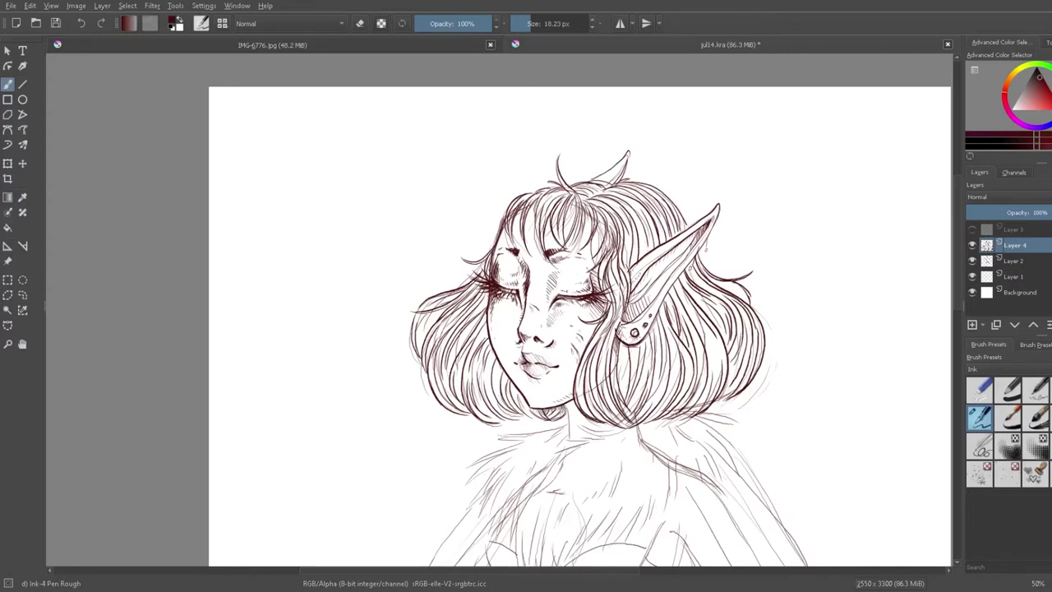
# Step: Hide the sketch on Layer 2 and hatch shading into the far-side hair beside the jaw
pyautogui.click(973, 261)
pyautogui.moveTo(501, 371)
pyautogui.mouseDown()
pyautogui.moveTo(536, 416)
pyautogui.moveTo(524, 399)
pyautogui.moveTo(520, 416)
pyautogui.moveTo(507, 407)
pyautogui.moveTo(502, 375)
pyautogui.mouseUp()
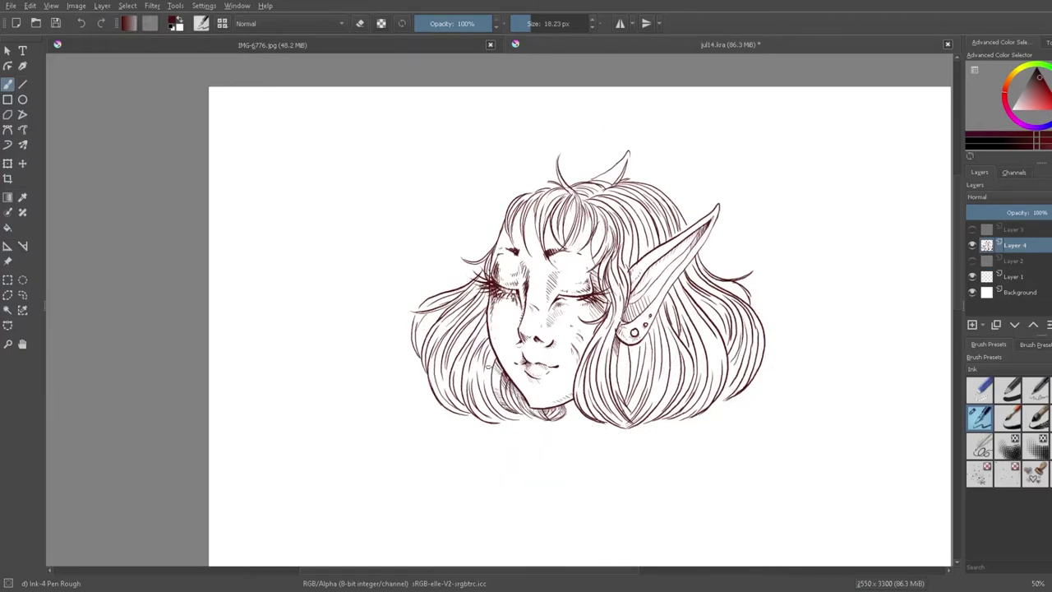
pyautogui.moveTo(502, 416); pyautogui.dragTo(488, 400)
pyautogui.moveTo(486, 341); pyautogui.dragTo(479, 366)
pyautogui.moveTo(480, 343); pyautogui.dragTo(480, 403)
pyautogui.moveTo(445, 360); pyautogui.dragTo(460, 377)
pyautogui.moveTo(479, 406); pyautogui.dragTo(492, 417)
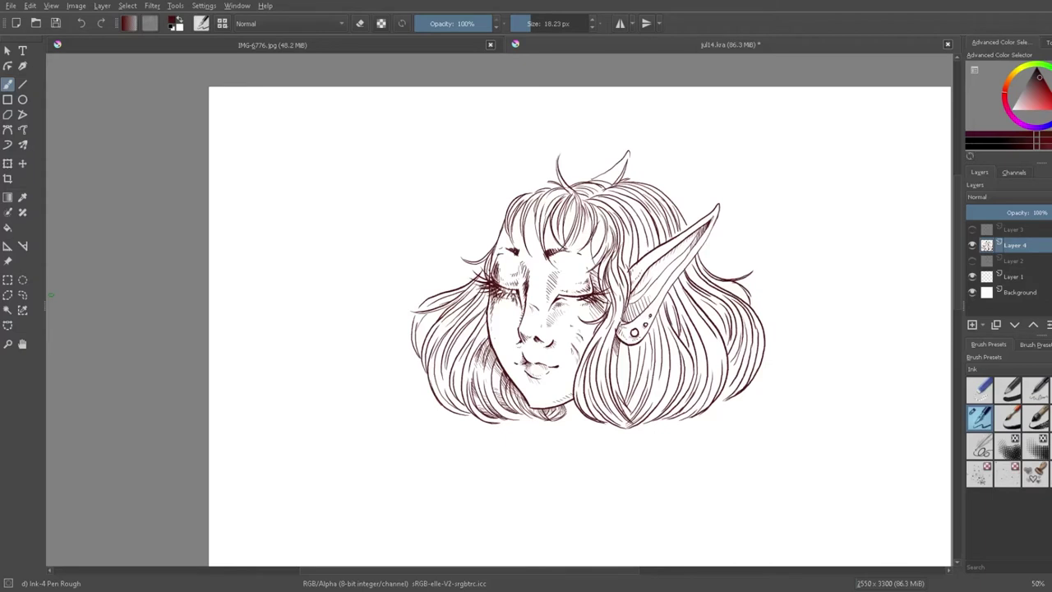
# Step: Hatch the upper far-side strands from the temple down to the hair's outer edge
pyautogui.moveTo(482, 271)
pyautogui.mouseDown()
pyautogui.moveTo(464, 296)
pyautogui.moveTo(478, 301)
pyautogui.mouseUp()
pyautogui.moveTo(446, 367); pyautogui.dragTo(463, 329)
pyautogui.moveTo(472, 298); pyautogui.dragTo(449, 325)
pyautogui.moveTo(426, 371); pyautogui.dragTo(437, 331)
pyautogui.moveTo(487, 271); pyautogui.dragTo(440, 315)
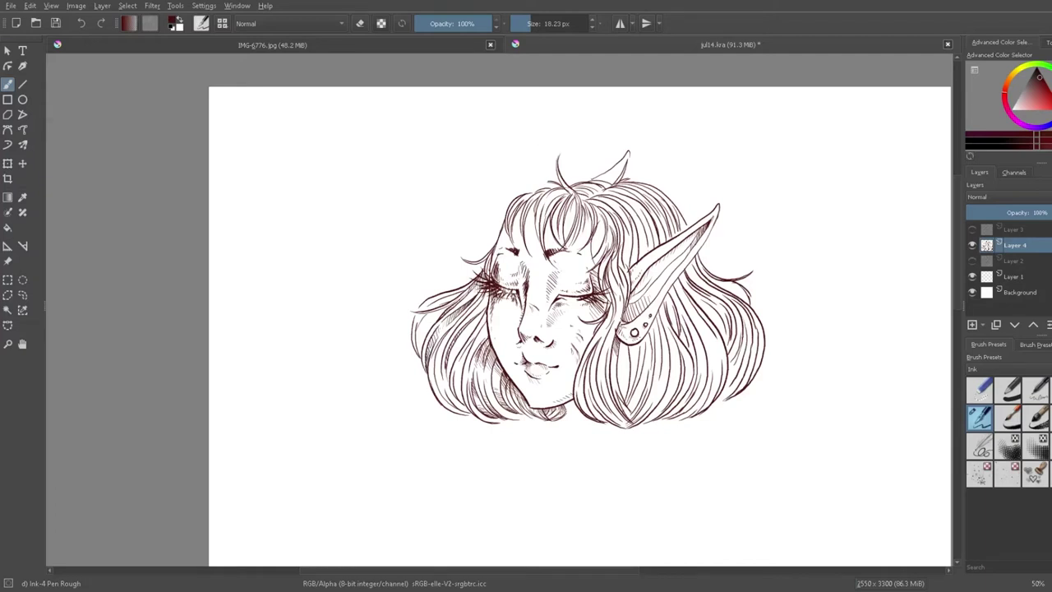
# Step: Build up denser hatching across the far side of the bob, from beside the cheek to the curled ends
pyautogui.moveTo(452, 403); pyautogui.dragTo(440, 384)
pyautogui.moveTo(479, 300)
pyautogui.mouseDown()
pyautogui.moveTo(465, 316)
pyautogui.moveTo(462, 363)
pyautogui.mouseUp()
pyautogui.moveTo(465, 405); pyautogui.dragTo(456, 379)
pyautogui.moveTo(487, 324)
pyautogui.mouseDown()
pyautogui.moveTo(475, 353)
pyautogui.moveTo(479, 346)
pyautogui.mouseUp()
pyautogui.moveTo(489, 290); pyautogui.dragTo(475, 314)
pyautogui.moveTo(485, 313); pyautogui.dragTo(459, 348)
pyautogui.moveTo(485, 302); pyautogui.dragTo(466, 330)
pyautogui.moveTo(451, 358)
pyautogui.mouseDown()
pyautogui.moveTo(445, 381)
pyautogui.moveTo(448, 365)
pyautogui.moveTo(431, 355)
pyautogui.mouseUp()
pyautogui.moveTo(435, 356); pyautogui.dragTo(429, 380)
pyautogui.moveTo(483, 290); pyautogui.dragTo(465, 313)
pyautogui.moveTo(429, 348)
pyautogui.mouseDown()
pyautogui.moveTo(421, 375)
pyautogui.moveTo(421, 355)
pyautogui.mouseUp()
pyautogui.moveTo(464, 301)
pyautogui.mouseDown()
pyautogui.moveTo(439, 324)
pyautogui.moveTo(447, 335)
pyautogui.moveTo(437, 350)
pyautogui.moveTo(455, 357)
pyautogui.mouseUp()
pyautogui.moveTo(452, 325); pyautogui.dragTo(444, 330)
pyautogui.moveTo(474, 389)
pyautogui.mouseDown()
pyautogui.moveTo(462, 412)
pyautogui.moveTo(462, 398)
pyautogui.mouseUp()
pyautogui.moveTo(488, 319); pyautogui.dragTo(474, 346)
pyautogui.moveTo(460, 355); pyautogui.dragTo(454, 363)
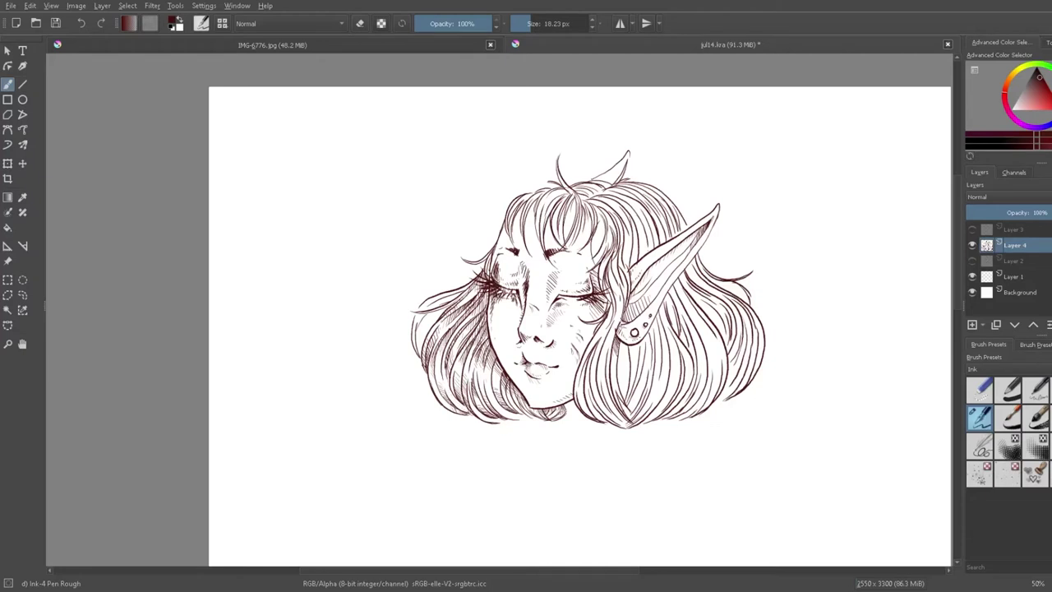
# Step: Undo the last hair hatch stroke and darken the outer lashes of the near closed eye
pyautogui.hotkey('ctrl', 'z')
pyautogui.moveTo(590, 291); pyautogui.dragTo(616, 296)
pyautogui.moveTo(602, 300); pyautogui.dragTo(617, 302)
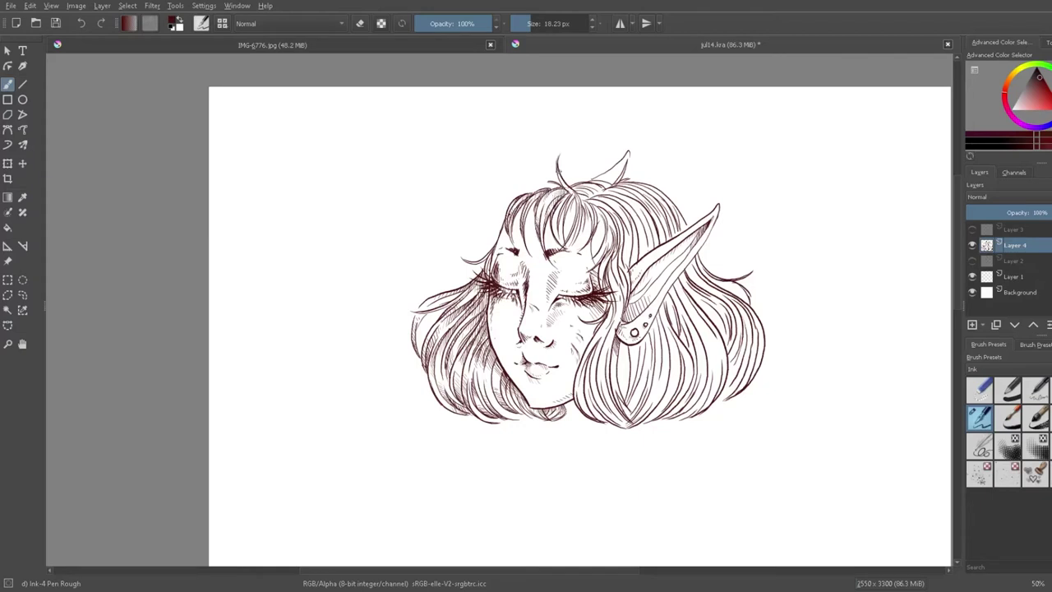
# Step: Hatch shading on the hair at the parting, the near edge of the fringe and the strands framing the near cheek
pyautogui.moveTo(581, 208)
pyautogui.mouseDown()
pyautogui.moveTo(574, 231)
pyautogui.moveTo(596, 227)
pyautogui.moveTo(594, 216)
pyautogui.moveTo(603, 255)
pyautogui.mouseUp()
pyautogui.moveTo(611, 218)
pyautogui.mouseDown()
pyautogui.moveTo(606, 252)
pyautogui.moveTo(616, 236)
pyautogui.mouseUp()
pyautogui.moveTo(594, 200)
pyautogui.mouseDown()
pyautogui.moveTo(572, 189)
pyautogui.moveTo(610, 182)
pyautogui.mouseUp()
pyautogui.moveTo(601, 287); pyautogui.dragTo(613, 248)
pyautogui.moveTo(610, 301); pyautogui.dragTo(612, 261)
pyautogui.moveTo(587, 198)
pyautogui.mouseDown()
pyautogui.moveTo(603, 210)
pyautogui.moveTo(616, 194)
pyautogui.mouseUp()
pyautogui.moveTo(624, 302); pyautogui.dragTo(618, 240)
pyautogui.moveTo(612, 323)
pyautogui.mouseDown()
pyautogui.moveTo(619, 304)
pyautogui.moveTo(605, 341)
pyautogui.mouseUp()
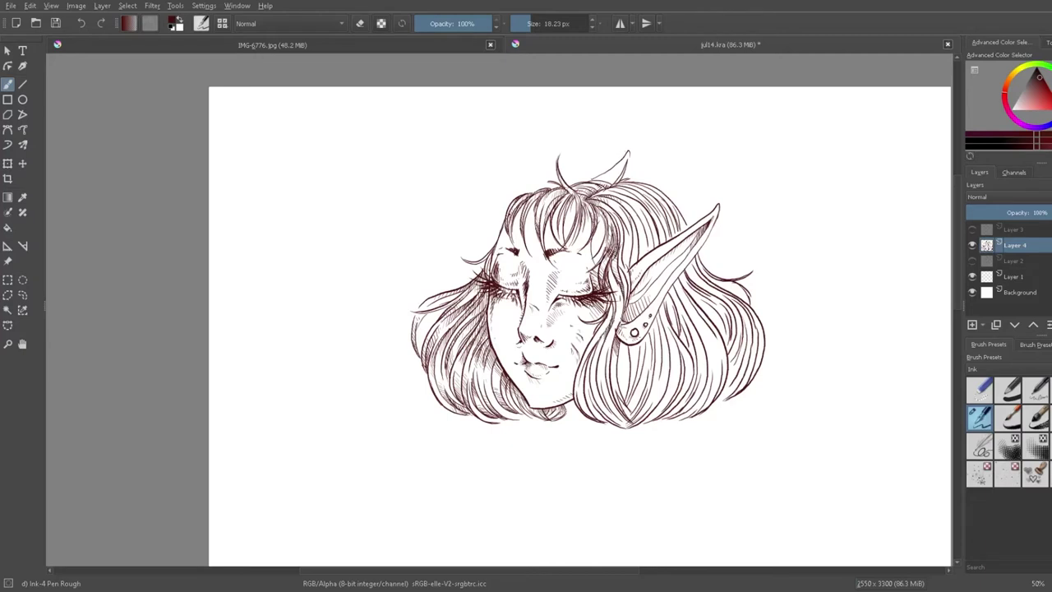
pyautogui.moveTo(622, 299); pyautogui.dragTo(608, 273)
pyautogui.moveTo(615, 303); pyautogui.dragTo(582, 420)
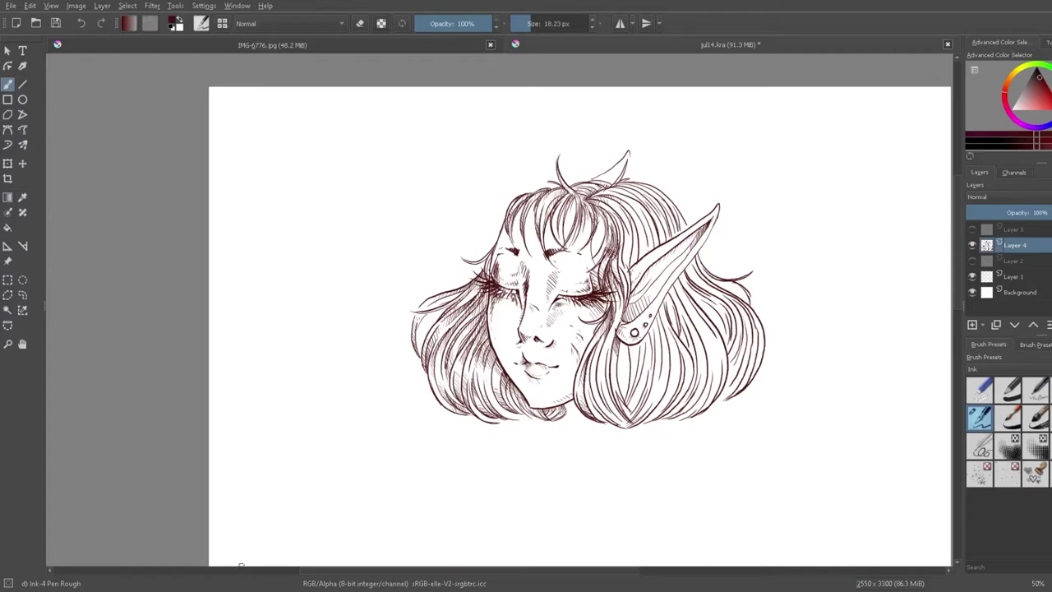
# Step: Hatch shading over the crown strands between the parting and the near ear's upper edge
pyautogui.moveTo(622, 250)
pyautogui.mouseDown()
pyautogui.moveTo(627, 273)
pyautogui.moveTo(623, 264)
pyautogui.mouseUp()
pyautogui.moveTo(607, 212); pyautogui.dragTo(631, 268)
pyautogui.moveTo(624, 235); pyautogui.dragTo(632, 247)
pyautogui.moveTo(616, 187); pyautogui.dragTo(623, 194)
pyautogui.moveTo(632, 194)
pyautogui.mouseDown()
pyautogui.moveTo(643, 203)
pyautogui.moveTo(629, 216)
pyautogui.moveTo(634, 229)
pyautogui.mouseUp()
pyautogui.moveTo(599, 196)
pyautogui.mouseDown()
pyautogui.moveTo(614, 193)
pyautogui.moveTo(646, 224)
pyautogui.moveTo(643, 215)
pyautogui.mouseUp()
pyautogui.moveTo(616, 188)
pyautogui.mouseDown()
pyautogui.moveTo(650, 205)
pyautogui.moveTo(664, 200)
pyautogui.moveTo(635, 190)
pyautogui.moveTo(654, 204)
pyautogui.mouseUp()
pyautogui.moveTo(648, 197)
pyautogui.mouseDown()
pyautogui.moveTo(676, 211)
pyautogui.moveTo(656, 225)
pyautogui.moveTo(661, 250)
pyautogui.mouseUp()
pyautogui.moveTo(652, 227)
pyautogui.mouseDown()
pyautogui.moveTo(657, 243)
pyautogui.moveTo(639, 236)
pyautogui.mouseUp()
# Step: Hatch shading on the back hair behind the near ear and along its outer edge
pyautogui.moveTo(695, 253); pyautogui.dragTo(708, 273)
pyautogui.moveTo(692, 260); pyautogui.dragTo(702, 281)
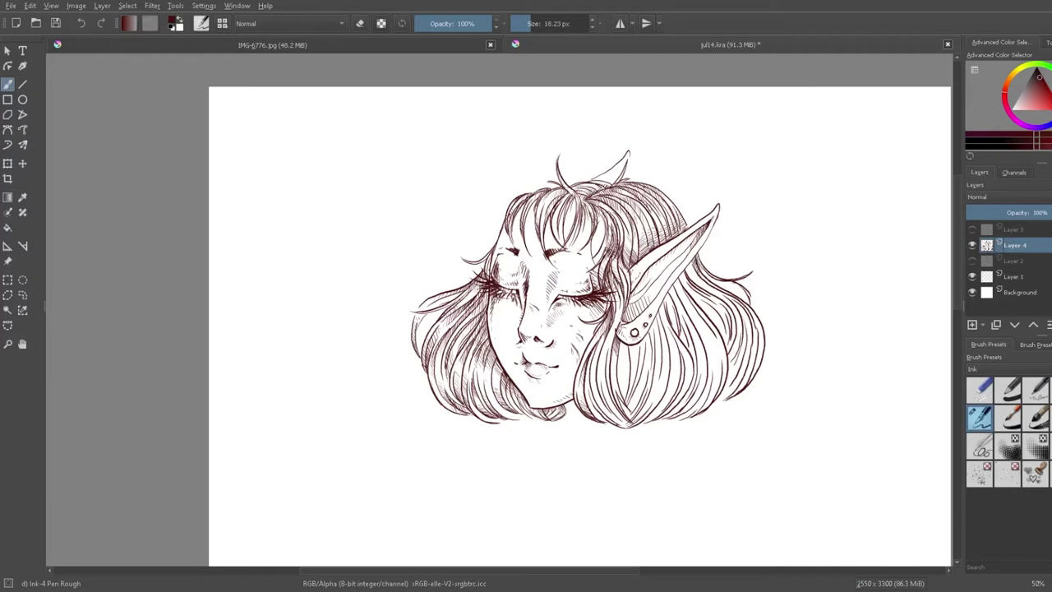
pyautogui.moveTo(752, 372); pyautogui.dragTo(747, 387)
pyautogui.moveTo(758, 356)
pyautogui.mouseDown()
pyautogui.moveTo(752, 377)
pyautogui.moveTo(753, 367)
pyautogui.mouseUp()
pyautogui.moveTo(752, 300); pyautogui.dragTo(748, 329)
pyautogui.moveTo(696, 262)
pyautogui.mouseDown()
pyautogui.moveTo(687, 281)
pyautogui.moveTo(715, 299)
pyautogui.mouseUp()
pyautogui.moveTo(742, 295)
pyautogui.mouseDown()
pyautogui.moveTo(715, 299)
pyautogui.moveTo(713, 311)
pyautogui.mouseUp()
pyautogui.moveTo(734, 308); pyautogui.dragTo(725, 353)
pyautogui.moveTo(694, 296); pyautogui.dragTo(725, 344)
pyautogui.moveTo(682, 274)
pyautogui.mouseDown()
pyautogui.moveTo(697, 299)
pyautogui.moveTo(691, 285)
pyautogui.mouseUp()
pyautogui.moveTo(686, 277); pyautogui.dragTo(693, 289)
pyautogui.moveTo(736, 349); pyautogui.dragTo(728, 365)
# Step: Hatch the outer curve and curled-under ends of the back hair, undoing and redoing one stroke
pyautogui.moveTo(741, 329); pyautogui.dragTo(730, 370)
pyautogui.moveTo(741, 346)
pyautogui.mouseDown()
pyautogui.moveTo(722, 394)
pyautogui.moveTo(727, 387)
pyautogui.mouseUp()
pyautogui.moveTo(744, 356); pyautogui.dragTo(738, 369)
pyautogui.moveTo(708, 288); pyautogui.dragTo(733, 310)
pyautogui.moveTo(726, 401); pyautogui.dragTo(721, 403)
pyautogui.moveTo(757, 311); pyautogui.dragTo(746, 340)
pyautogui.moveTo(759, 335)
pyautogui.mouseDown()
pyautogui.moveTo(731, 397)
pyautogui.moveTo(738, 391)
pyautogui.mouseUp()
pyautogui.hotkey('ctrl', 'z')
pyautogui.moveTo(752, 359); pyautogui.dragTo(744, 379)
pyautogui.moveTo(752, 306); pyautogui.dragTo(745, 323)
pyautogui.moveTo(758, 320); pyautogui.dragTo(732, 390)
pyautogui.moveTo(731, 300); pyautogui.dragTo(748, 325)
pyautogui.moveTo(751, 321); pyautogui.dragTo(745, 341)
# Step: Deepen the hatching where the back strands emerge from behind the near ear
pyautogui.moveTo(687, 290); pyautogui.dragTo(716, 322)
pyautogui.moveTo(689, 293); pyautogui.dragTo(712, 315)
pyautogui.moveTo(714, 319)
pyautogui.mouseDown()
pyautogui.moveTo(725, 335)
pyautogui.moveTo(715, 330)
pyautogui.mouseUp()
pyautogui.moveTo(693, 289); pyautogui.dragTo(700, 299)
pyautogui.moveTo(699, 296); pyautogui.dragTo(712, 305)
pyautogui.moveTo(724, 317)
pyautogui.mouseDown()
pyautogui.moveTo(730, 327)
pyautogui.moveTo(722, 307)
pyautogui.moveTo(746, 308)
pyautogui.mouseUp()
pyautogui.moveTo(703, 257); pyautogui.dragTo(693, 281)
pyautogui.moveTo(695, 261); pyautogui.dragTo(687, 283)
pyautogui.moveTo(710, 271); pyautogui.dragTo(691, 287)
# Step: Erase stray hatching at the lower curl of the back hair and return to inking
pyautogui.press('e')
pyautogui.moveTo(727, 380)
pyautogui.mouseDown()
pyautogui.moveTo(723, 393)
pyautogui.moveTo(740, 390)
pyautogui.mouseUp()
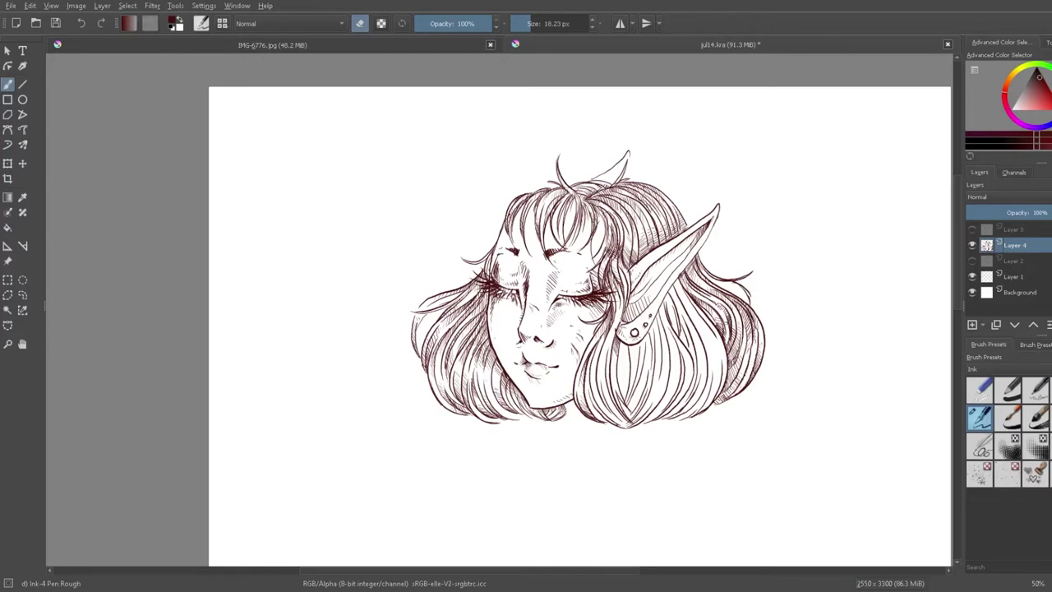
pyautogui.click(359, 23)
# Step: Hatch the back hair's outer curl, the strands beside the near ear and the lower inner ends
pyautogui.moveTo(743, 353); pyautogui.dragTo(746, 334)
pyautogui.moveTo(740, 388); pyautogui.dragTo(753, 359)
pyautogui.moveTo(689, 297)
pyautogui.mouseDown()
pyautogui.moveTo(717, 334)
pyautogui.moveTo(719, 394)
pyautogui.mouseUp()
pyautogui.moveTo(673, 281); pyautogui.dragTo(702, 335)
pyautogui.moveTo(699, 413)
pyautogui.mouseDown()
pyautogui.moveTo(717, 380)
pyautogui.moveTo(702, 411)
pyautogui.moveTo(669, 419)
pyautogui.mouseUp()
pyautogui.moveTo(697, 394); pyautogui.dragTo(686, 410)
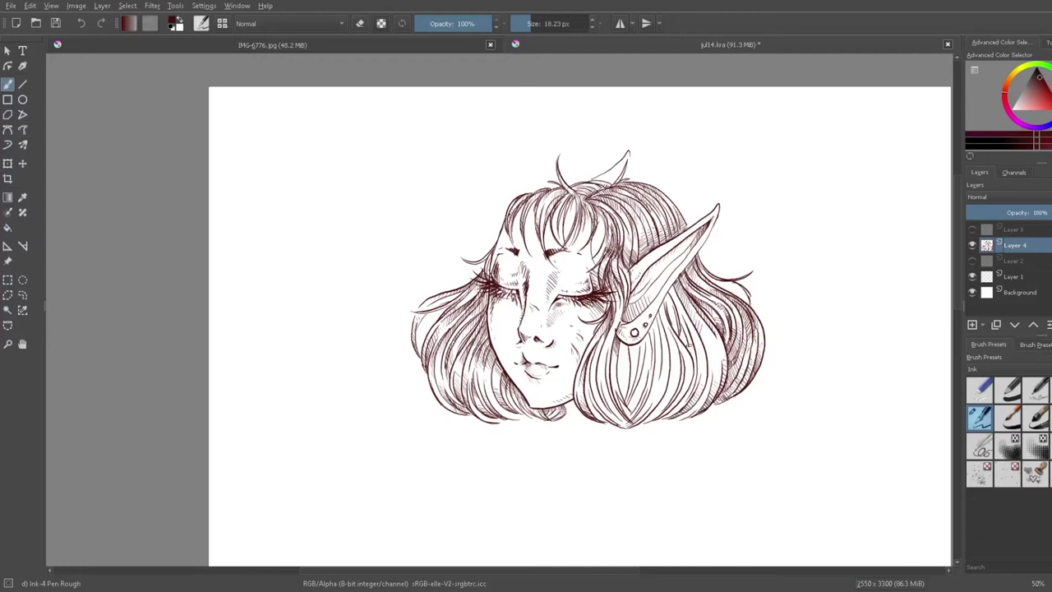
# Step: Hatch shading on the strands below the near ear, from their tops down to the pointed lower ends
pyautogui.moveTo(671, 288); pyautogui.dragTo(700, 348)
pyautogui.moveTo(636, 425); pyautogui.dragTo(662, 395)
pyautogui.moveTo(709, 345)
pyautogui.mouseDown()
pyautogui.moveTo(714, 400)
pyautogui.moveTo(716, 360)
pyautogui.moveTo(721, 374)
pyautogui.mouseUp()
pyautogui.moveTo(698, 343); pyautogui.dragTo(705, 368)
pyautogui.moveTo(667, 298)
pyautogui.mouseDown()
pyautogui.moveTo(690, 352)
pyautogui.moveTo(676, 334)
pyautogui.mouseUp()
pyautogui.moveTo(662, 416); pyautogui.dragTo(688, 382)
pyautogui.moveTo(670, 405)
pyautogui.mouseDown()
pyautogui.moveTo(685, 382)
pyautogui.moveTo(696, 391)
pyautogui.mouseUp()
pyautogui.moveTo(693, 393); pyautogui.dragTo(699, 378)
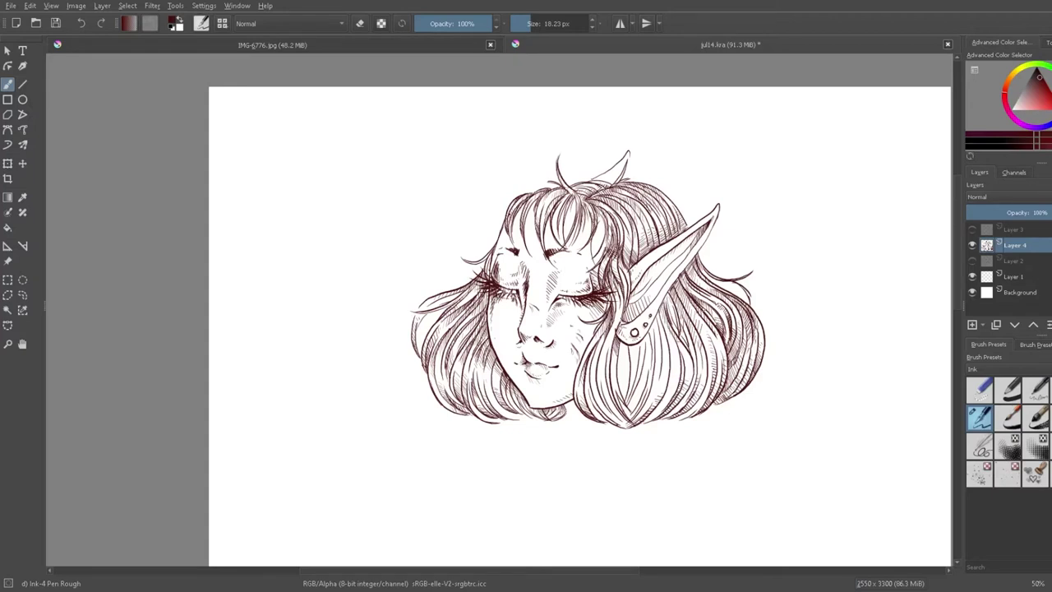
# Step: Hatch shading into the hair strands directly below the near ear's lobe
pyautogui.moveTo(650, 324)
pyautogui.mouseDown()
pyautogui.moveTo(657, 350)
pyautogui.moveTo(657, 334)
pyautogui.mouseUp()
pyautogui.moveTo(656, 333); pyautogui.dragTo(662, 364)
pyautogui.moveTo(660, 312); pyautogui.dragTo(666, 339)
pyautogui.moveTo(659, 330)
pyautogui.mouseDown()
pyautogui.moveTo(667, 357)
pyautogui.moveTo(670, 345)
pyautogui.moveTo(645, 354)
pyautogui.mouseUp()
pyautogui.moveTo(642, 337)
pyautogui.mouseDown()
pyautogui.moveTo(641, 360)
pyautogui.moveTo(651, 354)
pyautogui.mouseUp()
pyautogui.moveTo(620, 386); pyautogui.dragTo(628, 400)
pyautogui.moveTo(621, 344); pyautogui.dragTo(632, 358)
pyautogui.moveTo(619, 350); pyautogui.dragTo(634, 383)
pyautogui.moveTo(629, 343)
pyautogui.mouseDown()
pyautogui.moveTo(638, 366)
pyautogui.moveTo(643, 356)
pyautogui.mouseUp()
# Step: Hatch the strands beside the near cheek and the bob's lower ends, and save the drawing
pyautogui.moveTo(604, 414); pyautogui.dragTo(617, 424)
pyautogui.moveTo(590, 395)
pyautogui.mouseDown()
pyautogui.moveTo(608, 420)
pyautogui.moveTo(598, 408)
pyautogui.mouseUp()
pyautogui.moveTo(604, 361); pyautogui.dragTo(595, 391)
pyautogui.moveTo(615, 336); pyautogui.dragTo(589, 368)
pyautogui.moveTo(595, 357); pyautogui.dragTo(585, 392)
pyautogui.moveTo(620, 312)
pyautogui.mouseDown()
pyautogui.moveTo(602, 349)
pyautogui.moveTo(609, 337)
pyautogui.mouseUp()
pyautogui.moveTo(582, 393); pyautogui.dragTo(574, 411)
pyautogui.moveTo(642, 388); pyautogui.dragTo(616, 414)
pyautogui.moveTo(675, 379); pyautogui.dragTo(669, 394)
pyautogui.moveTo(667, 394)
pyautogui.mouseDown()
pyautogui.moveTo(648, 421)
pyautogui.moveTo(656, 418)
pyautogui.mouseUp()
pyautogui.moveTo(679, 385); pyautogui.dragTo(670, 395)
pyautogui.hotkey('ctrl', 's')
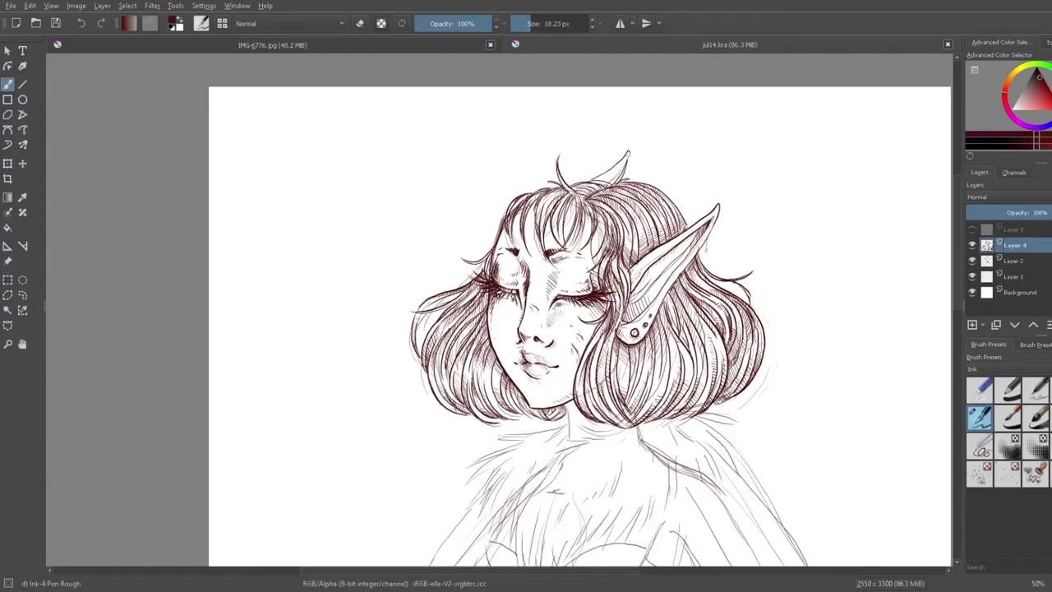
# Step: Hatch shading across the upper lip from the far corner to the near side
pyautogui.moveTo(516, 354); pyautogui.dragTo(534, 363)
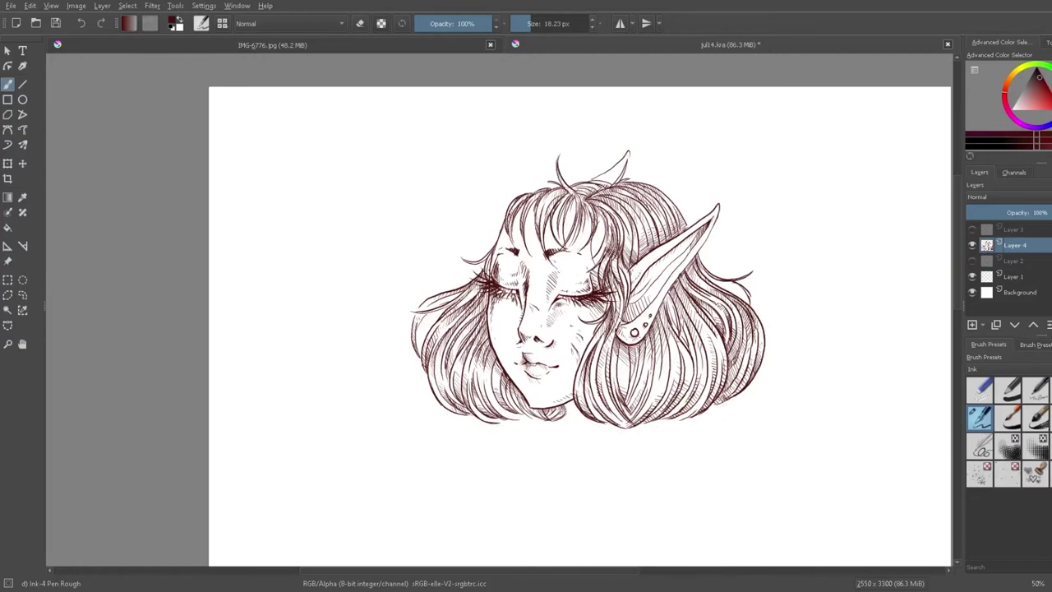
pyautogui.moveTo(534, 356); pyautogui.dragTo(549, 364)
pyautogui.press('e')
pyautogui.press('e')
# Step: Ink fuller hair along the fringe's far edge up to the crown, and deepen the hatching beside the nose bridge
pyautogui.moveTo(511, 201)
pyautogui.mouseDown()
pyautogui.moveTo(493, 251)
pyautogui.moveTo(496, 240)
pyautogui.mouseUp()
pyautogui.press('e')
pyautogui.press('e')
pyautogui.moveTo(509, 206); pyautogui.dragTo(539, 189)
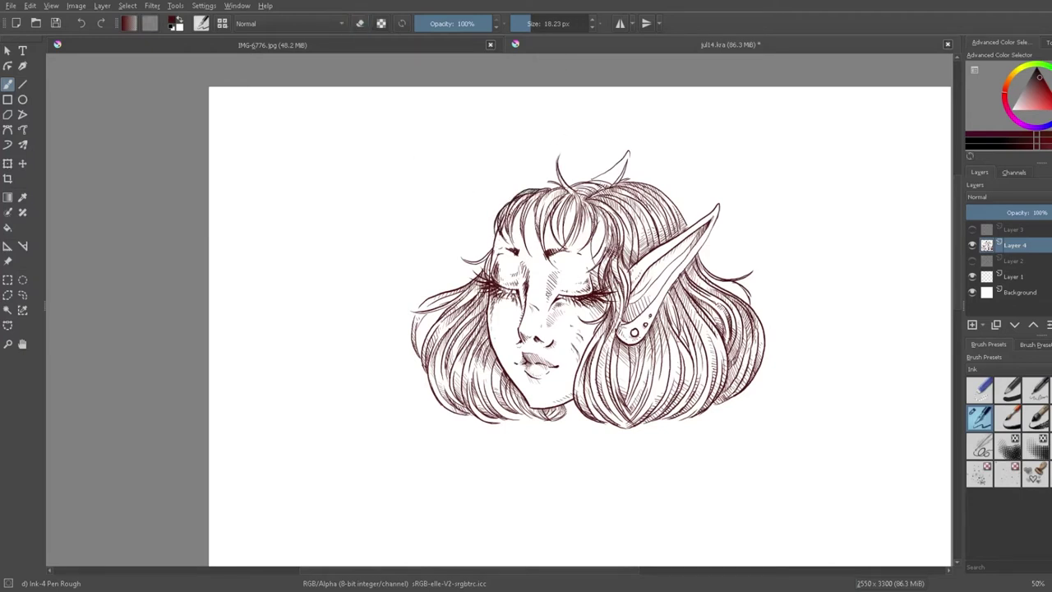
pyautogui.moveTo(557, 275); pyautogui.dragTo(548, 292)
# Step: Show the Layer 2 sketch and ink the fur collar's far side and its pointed centre with tapering strokes
pyautogui.click(972, 261)
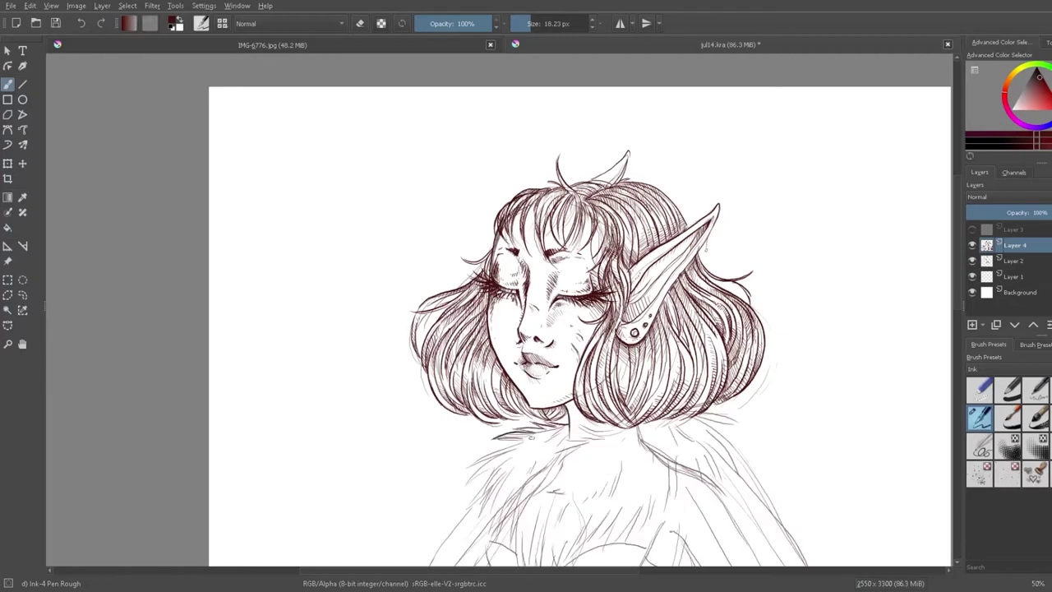
pyautogui.moveTo(526, 434)
pyautogui.mouseDown()
pyautogui.moveTo(472, 474)
pyautogui.moveTo(470, 518)
pyautogui.mouseUp()
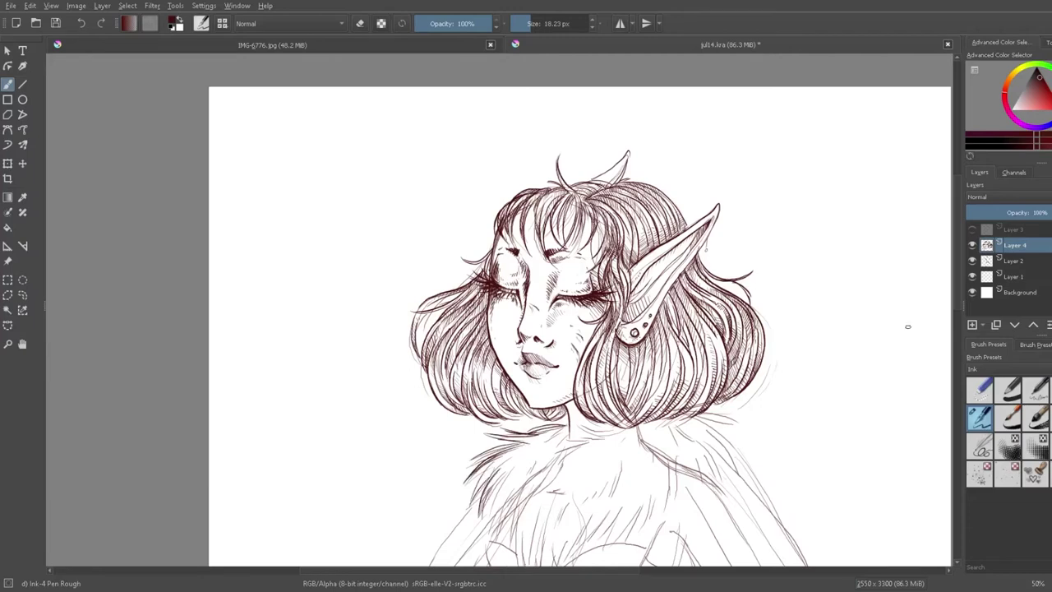
pyautogui.scroll(-5, 581, 310)
pyautogui.moveTo(525, 326)
pyautogui.mouseDown()
pyautogui.moveTo(544, 446)
pyautogui.moveTo(522, 391)
pyautogui.mouseUp()
pyautogui.moveTo(514, 319)
pyautogui.mouseDown()
pyautogui.moveTo(500, 390)
pyautogui.moveTo(488, 375)
pyautogui.mouseUp()
pyautogui.moveTo(503, 289); pyautogui.dragTo(477, 325)
pyautogui.moveTo(544, 369); pyautogui.dragTo(537, 444)
pyautogui.moveTo(562, 386); pyautogui.dragTo(550, 436)
pyautogui.moveTo(549, 322); pyautogui.dragTo(536, 378)
pyautogui.moveTo(551, 303); pyautogui.dragTo(539, 329)
# Step: Ink the fur collar's near shoulder and lower edge down to the central point, with tufts below the neck
pyautogui.moveTo(707, 245)
pyautogui.mouseDown()
pyautogui.moveTo(755, 275)
pyautogui.moveTo(732, 324)
pyautogui.mouseUp()
pyautogui.moveTo(732, 289)
pyautogui.mouseDown()
pyautogui.moveTo(703, 343)
pyautogui.moveTo(657, 370)
pyautogui.mouseUp()
pyautogui.moveTo(676, 326); pyautogui.dragTo(575, 401)
pyautogui.moveTo(588, 367); pyautogui.dragTo(553, 424)
pyautogui.moveTo(709, 268); pyautogui.dragTo(697, 314)
pyautogui.moveTo(679, 293)
pyautogui.mouseDown()
pyautogui.moveTo(658, 347)
pyautogui.moveTo(598, 373)
pyautogui.mouseUp()
pyautogui.moveTo(614, 257)
pyautogui.mouseDown()
pyautogui.moveTo(571, 275)
pyautogui.moveTo(554, 317)
pyautogui.mouseUp()
pyautogui.moveTo(574, 267); pyautogui.dragTo(554, 281)
# Step: Fill the inside of the fur collar with short scattered tufts from the neck to the near shoulder
pyautogui.moveTo(672, 261); pyautogui.dragTo(684, 282)
pyautogui.moveTo(620, 299)
pyautogui.mouseDown()
pyautogui.moveTo(613, 327)
pyautogui.moveTo(580, 337)
pyautogui.mouseUp()
pyautogui.moveTo(528, 282); pyautogui.dragTo(520, 302)
pyautogui.moveTo(554, 345); pyautogui.dragTo(547, 364)
pyautogui.moveTo(613, 272); pyautogui.dragTo(597, 286)
pyautogui.moveTo(658, 311); pyautogui.dragTo(633, 337)
pyautogui.moveTo(699, 250); pyautogui.dragTo(679, 267)
pyautogui.moveTo(727, 237); pyautogui.dragTo(708, 244)
pyautogui.moveTo(568, 250); pyautogui.dragTo(564, 258)
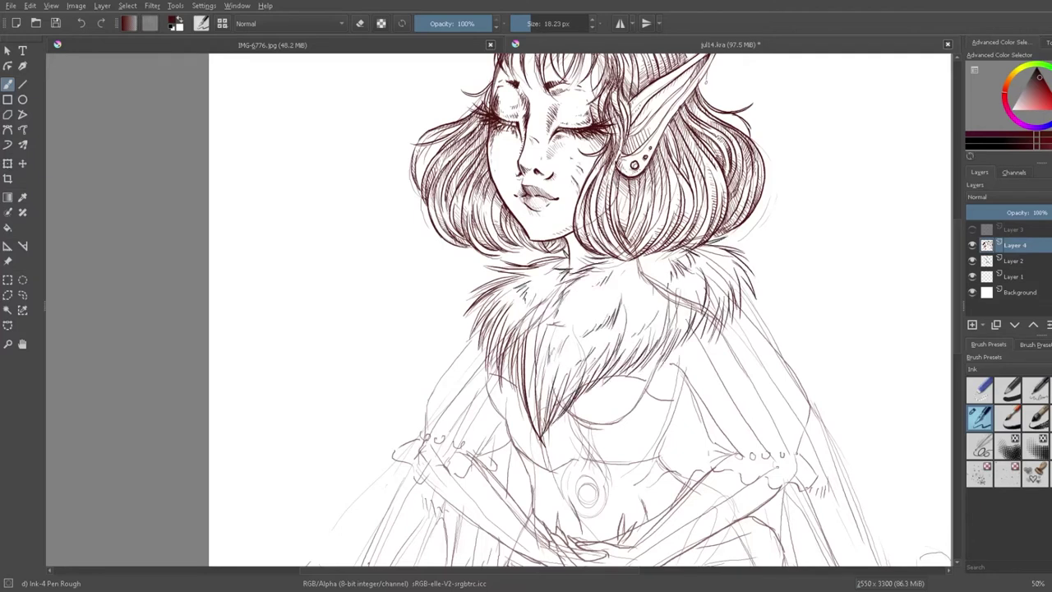
# Step: Thicken the fur strokes at the collar's central point and just below the neck
pyautogui.moveTo(529, 345); pyautogui.dragTo(541, 414)
pyautogui.moveTo(541, 373)
pyautogui.mouseDown()
pyautogui.moveTo(548, 434)
pyautogui.moveTo(563, 406)
pyautogui.mouseUp()
pyautogui.moveTo(548, 266); pyautogui.dragTo(538, 283)
pyautogui.moveTo(559, 276); pyautogui.dragTo(554, 283)
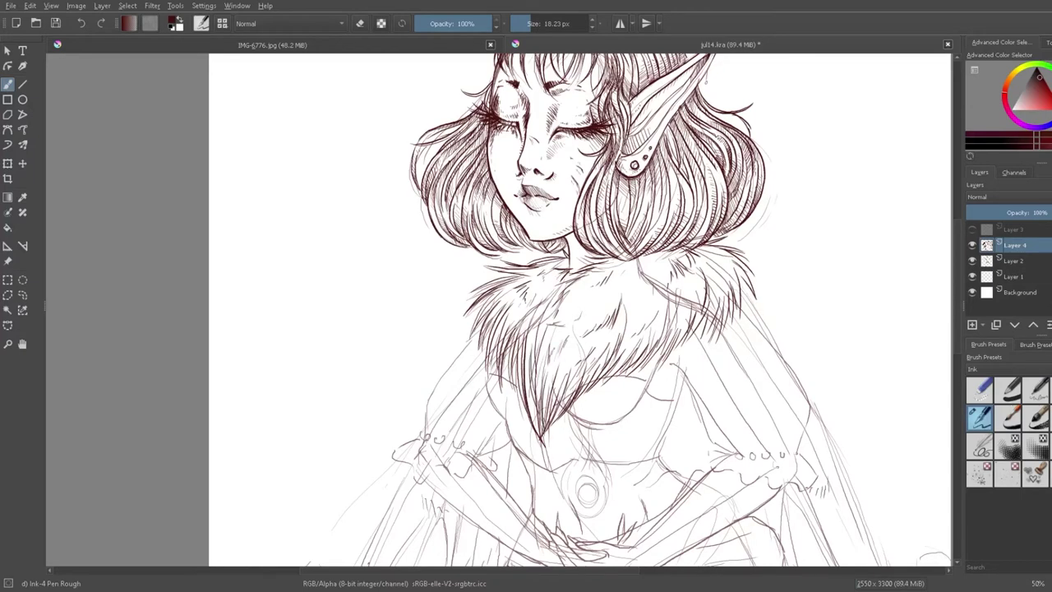
# Step: Ink the cropped top's upper edges and far side where they emerge below the fur collar
pyautogui.moveTo(959, 327)
pyautogui.mouseDown()
pyautogui.moveTo(960, 362)
pyautogui.moveTo(959, 348)
pyautogui.mouseUp()
pyautogui.moveTo(488, 298)
pyautogui.mouseDown()
pyautogui.moveTo(507, 344)
pyautogui.moveTo(519, 311)
pyautogui.mouseUp()
pyautogui.moveTo(495, 282); pyautogui.dragTo(489, 299)
pyautogui.moveTo(608, 300); pyautogui.dragTo(679, 327)
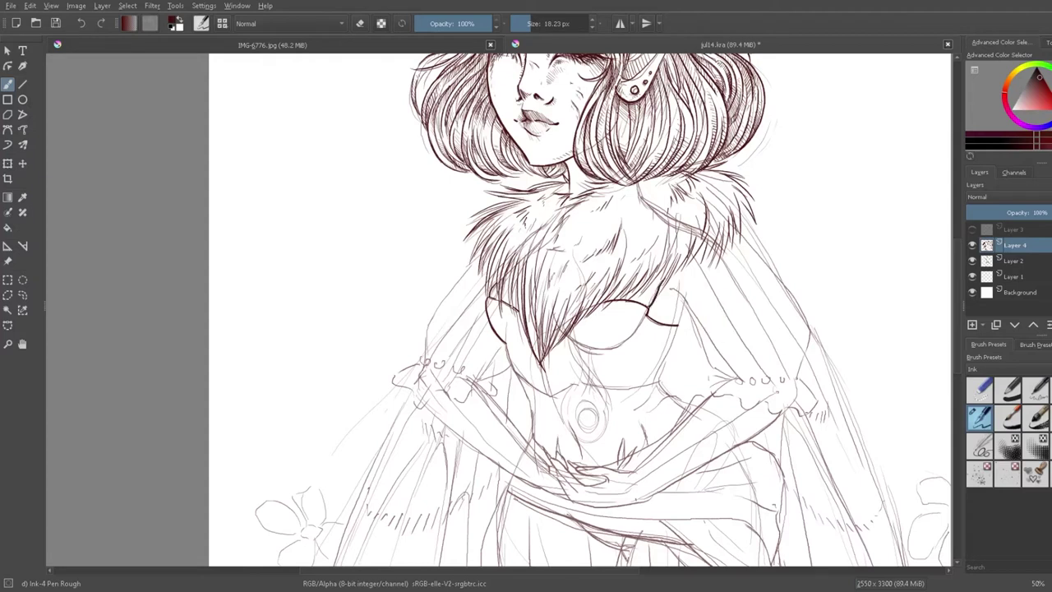
# Step: Ink the near arm's inner line, the cropped top's side and hem, and the waist contours below it
pyautogui.moveTo(671, 284); pyautogui.dragTo(736, 375)
pyautogui.moveTo(681, 301); pyautogui.dragTo(661, 381)
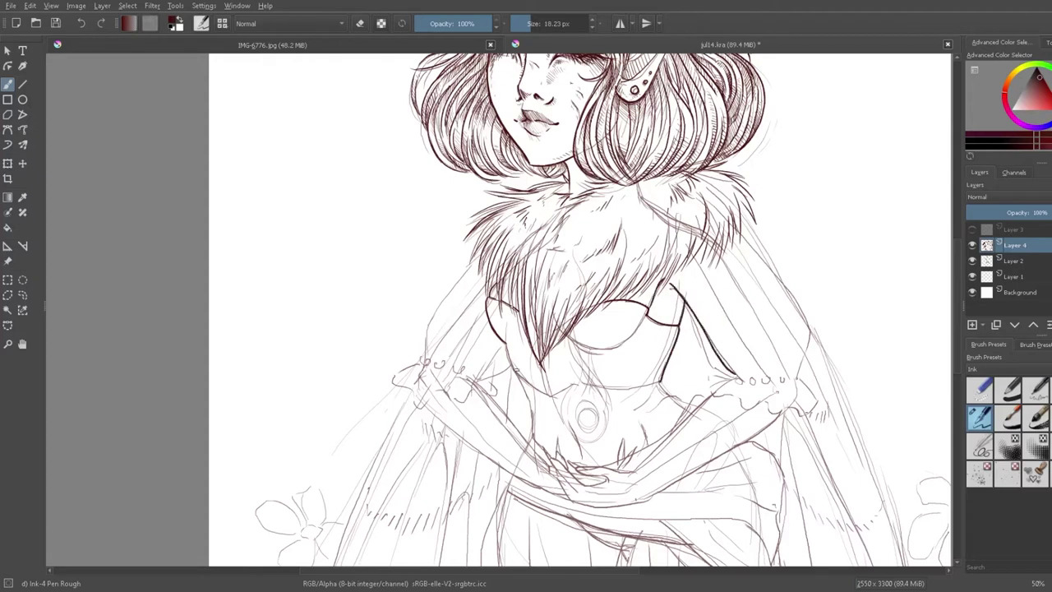
pyautogui.moveTo(508, 345)
pyautogui.mouseDown()
pyautogui.moveTo(509, 358)
pyautogui.moveTo(586, 385)
pyautogui.moveTo(664, 381)
pyautogui.mouseUp()
pyautogui.moveTo(517, 374); pyautogui.dragTo(540, 445)
pyautogui.moveTo(663, 383)
pyautogui.mouseDown()
pyautogui.moveTo(689, 405)
pyautogui.moveTo(645, 441)
pyautogui.mouseUp()
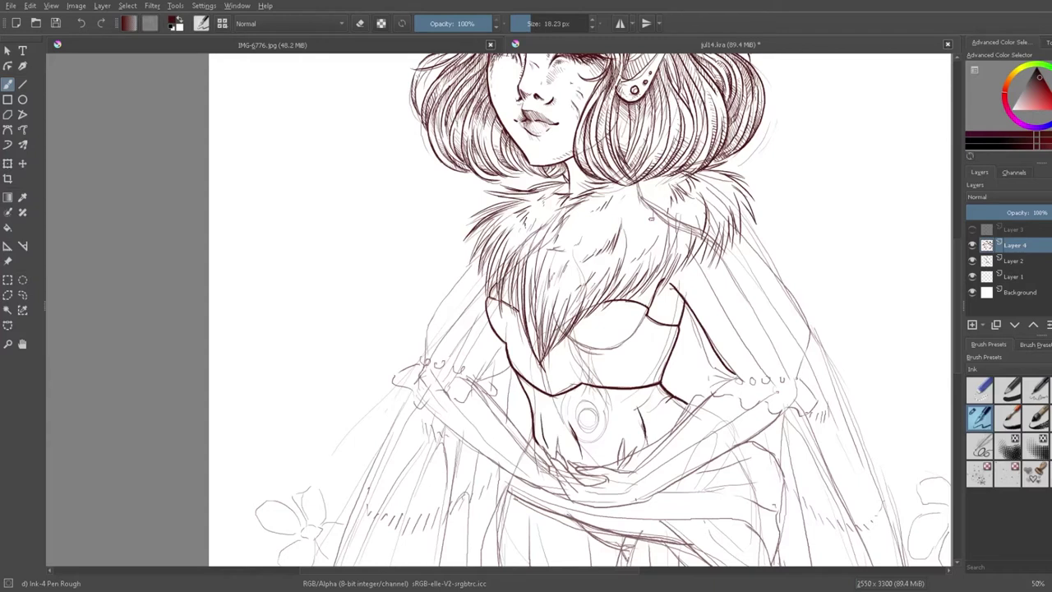
# Step: Ink the near puffed sleeve's outline and folds, ending in a beaded cuff above the elbow
pyautogui.moveTo(725, 251); pyautogui.dragTo(789, 371)
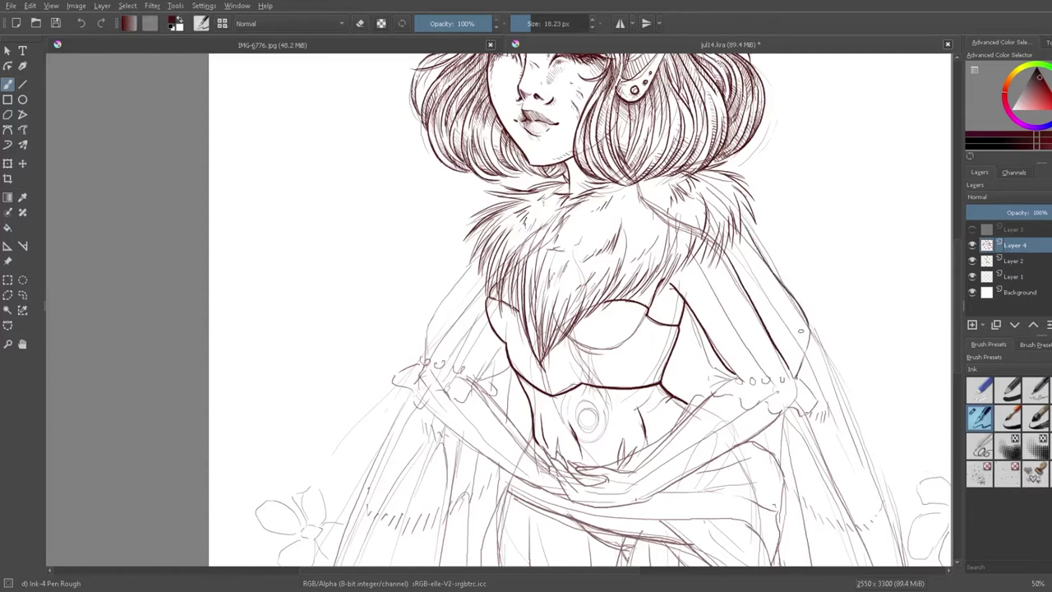
pyautogui.moveTo(809, 331); pyautogui.dragTo(794, 380)
pyautogui.moveTo(731, 374)
pyautogui.mouseDown()
pyautogui.moveTo(747, 385)
pyautogui.moveTo(792, 380)
pyautogui.mouseUp()
pyautogui.moveTo(686, 309)
pyautogui.mouseDown()
pyautogui.moveTo(712, 365)
pyautogui.moveTo(731, 377)
pyautogui.mouseUp()
# Step: Ink the wavy ruffle with small folds below the near sleeve's beaded cuff, undoing the last stray stroke
pyautogui.moveTo(800, 376)
pyautogui.mouseDown()
pyautogui.moveTo(816, 388)
pyautogui.moveTo(804, 414)
pyautogui.moveTo(792, 409)
pyautogui.mouseUp()
pyautogui.moveTo(800, 388)
pyautogui.mouseDown()
pyautogui.moveTo(792, 413)
pyautogui.moveTo(769, 402)
pyautogui.mouseUp()
pyautogui.moveTo(774, 390)
pyautogui.mouseDown()
pyautogui.moveTo(774, 408)
pyautogui.moveTo(791, 390)
pyautogui.moveTo(755, 404)
pyautogui.mouseUp()
pyautogui.moveTo(767, 401); pyautogui.dragTo(755, 406)
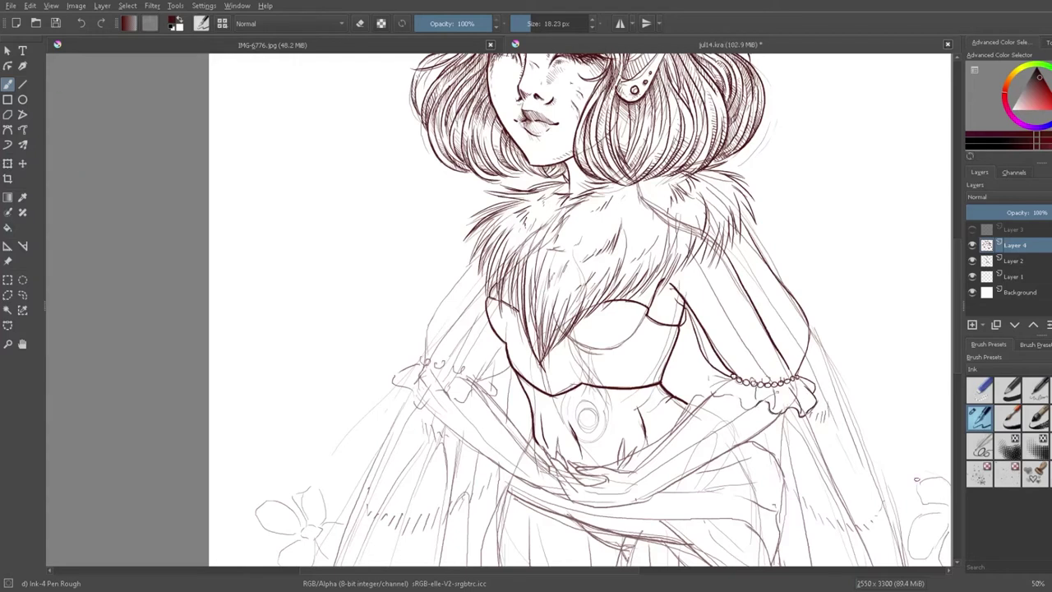
pyautogui.moveTo(708, 381); pyautogui.dragTo(748, 410)
pyautogui.moveTo(721, 383)
pyautogui.mouseDown()
pyautogui.moveTo(733, 394)
pyautogui.moveTo(725, 387)
pyautogui.mouseUp()
pyautogui.hotkey('ctrl', 'z')
# Step: Ink the near forearm from the ruffle down to the wrist, and undo the first finger stroke
pyautogui.moveTo(598, 507)
pyautogui.mouseDown()
pyautogui.moveTo(676, 481)
pyautogui.moveTo(781, 415)
pyautogui.mouseUp()
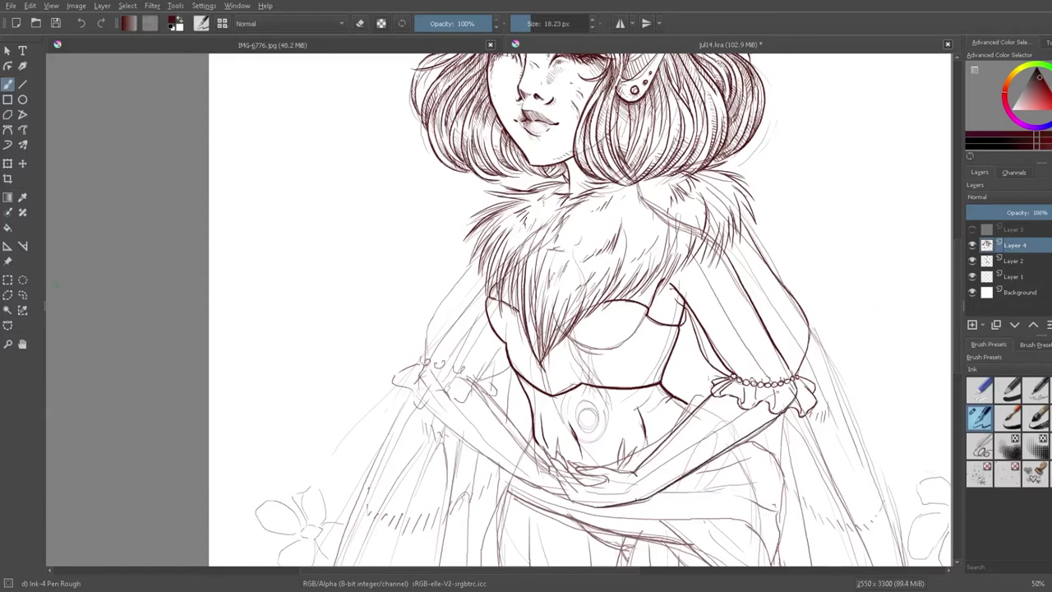
pyautogui.moveTo(576, 464)
pyautogui.mouseDown()
pyautogui.moveTo(633, 474)
pyautogui.moveTo(570, 466)
pyautogui.moveTo(607, 480)
pyautogui.mouseUp()
pyautogui.hotkey('ctrl', 'z')
# Step: Ink the near hand's thumb and fingers over the belly, undoing the last finger stroke
pyautogui.moveTo(543, 444); pyautogui.dragTo(579, 495)
pyautogui.moveTo(544, 449); pyautogui.dragTo(605, 487)
pyautogui.moveTo(556, 436); pyautogui.dragTo(562, 470)
pyautogui.moveTo(554, 470)
pyautogui.mouseDown()
pyautogui.moveTo(571, 501)
pyautogui.moveTo(596, 506)
pyautogui.mouseUp()
pyautogui.moveTo(567, 454); pyautogui.dragTo(571, 469)
pyautogui.moveTo(576, 481); pyautogui.dragTo(600, 485)
pyautogui.hotkey('ctrl', 'z')
# Step: Hatch dark shading along the near hand's fingers, and undo the last stroke
pyautogui.moveTo(545, 450); pyautogui.dragTo(566, 480)
pyautogui.moveTo(564, 472); pyautogui.dragTo(572, 487)
pyautogui.moveTo(558, 437)
pyautogui.mouseDown()
pyautogui.moveTo(574, 495)
pyautogui.moveTo(612, 477)
pyautogui.moveTo(596, 473)
pyautogui.mouseUp()
pyautogui.hotkey('ctrl', 'z')
# Step: Hide the Layer 2 sketch and add short fur strokes from the collar's near shoulder to its centre
pyautogui.click(972, 261)
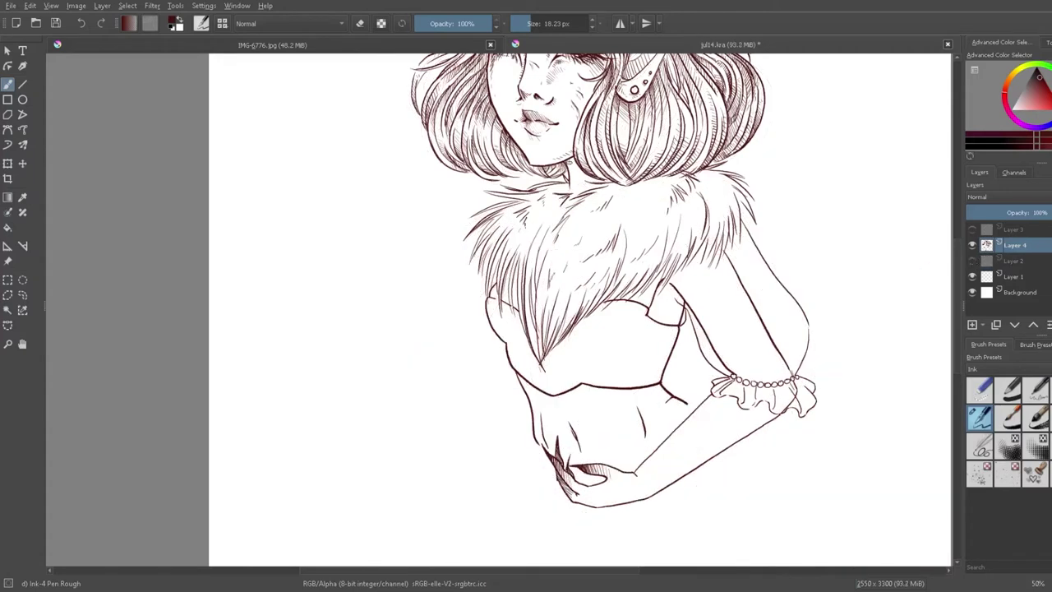
pyautogui.moveTo(729, 191); pyautogui.dragTo(720, 216)
pyautogui.moveTo(724, 214); pyautogui.dragTo(711, 235)
pyautogui.moveTo(698, 234)
pyautogui.mouseDown()
pyautogui.moveTo(632, 285)
pyautogui.moveTo(668, 254)
pyautogui.mouseUp()
pyautogui.moveTo(646, 255); pyautogui.dragTo(585, 299)
pyautogui.moveTo(579, 297)
pyautogui.mouseDown()
pyautogui.moveTo(566, 317)
pyautogui.moveTo(570, 291)
pyautogui.mouseUp()
pyautogui.moveTo(550, 310); pyautogui.dragTo(544, 330)
# Step: Hatch more fur along the collar's near lower edge, its central point and its far side
pyautogui.moveTo(708, 173); pyautogui.dragTo(718, 188)
pyautogui.moveTo(722, 221)
pyautogui.mouseDown()
pyautogui.moveTo(712, 247)
pyautogui.moveTo(664, 275)
pyautogui.mouseUp()
pyautogui.moveTo(528, 282); pyautogui.dragTo(536, 352)
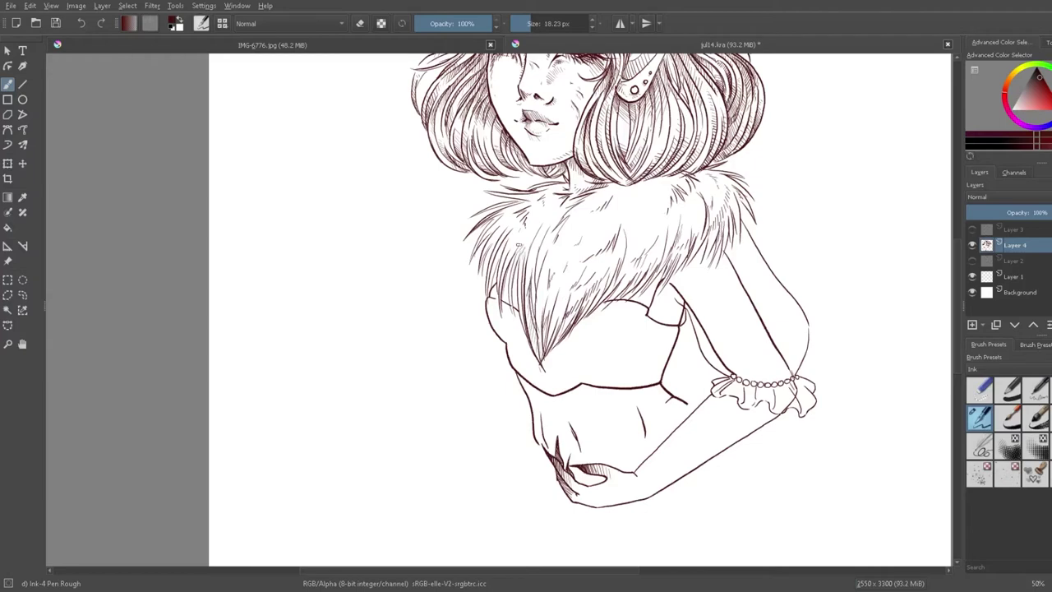
pyautogui.moveTo(559, 187); pyautogui.dragTo(532, 206)
pyautogui.moveTo(519, 209); pyautogui.dragTo(497, 237)
# Step: Ink a fold in the near puffed sleeve and hatch its lower inner part and the area beneath the fur
pyautogui.scroll(-2, 771, 237)
pyautogui.scroll(2, 753, 200)
pyautogui.moveTo(799, 346); pyautogui.dragTo(811, 387)
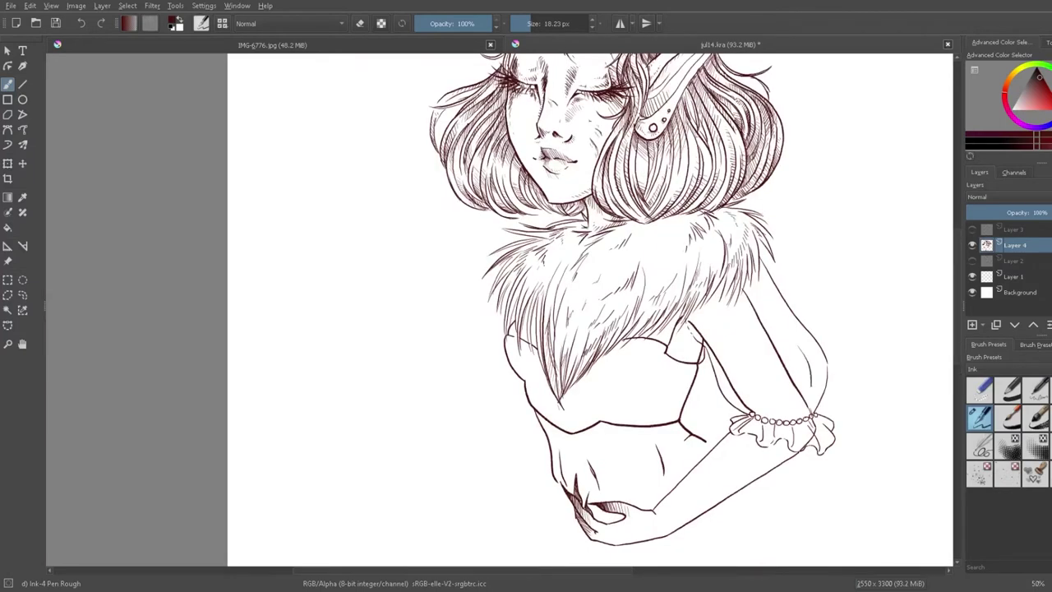
pyautogui.moveTo(744, 374)
pyautogui.mouseDown()
pyautogui.moveTo(769, 412)
pyautogui.moveTo(807, 413)
pyautogui.moveTo(810, 394)
pyautogui.moveTo(753, 414)
pyautogui.moveTo(764, 416)
pyautogui.mouseUp()
pyautogui.moveTo(766, 278)
pyautogui.mouseDown()
pyautogui.moveTo(754, 303)
pyautogui.moveTo(710, 311)
pyautogui.mouseUp()
pyautogui.moveTo(709, 312); pyautogui.dragTo(714, 322)
pyautogui.moveTo(793, 274); pyautogui.dragTo(763, 322)
pyautogui.moveTo(732, 370); pyautogui.dragTo(725, 393)
# Step: Hatch the near sleeve's inner edge, its top under the collar, and its outer curve above the cuff
pyautogui.moveTo(740, 351); pyautogui.dragTo(732, 367)
pyautogui.moveTo(727, 277); pyautogui.dragTo(706, 317)
pyautogui.moveTo(705, 303); pyautogui.dragTo(687, 326)
pyautogui.moveTo(748, 278)
pyautogui.mouseDown()
pyautogui.moveTo(737, 301)
pyautogui.moveTo(759, 293)
pyautogui.mouseUp()
pyautogui.moveTo(779, 290); pyautogui.dragTo(773, 306)
pyautogui.moveTo(824, 366); pyautogui.dragTo(817, 394)
pyautogui.moveTo(820, 390); pyautogui.dragTo(814, 411)
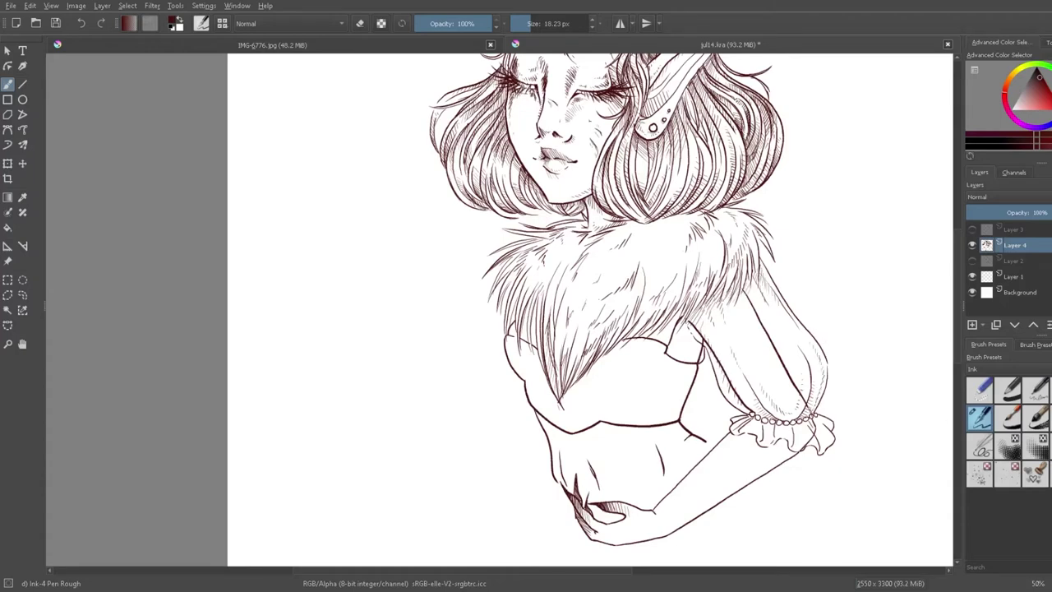
# Step: Show the Layer 2 sketch, ink the near cup and strap details, and add a small round ornament at the top's hem
pyautogui.click(973, 261)
pyautogui.hotkey('ctrl', 'z')
pyautogui.moveTo(663, 362)
pyautogui.mouseDown()
pyautogui.moveTo(614, 386)
pyautogui.moveTo(588, 377)
pyautogui.mouseUp()
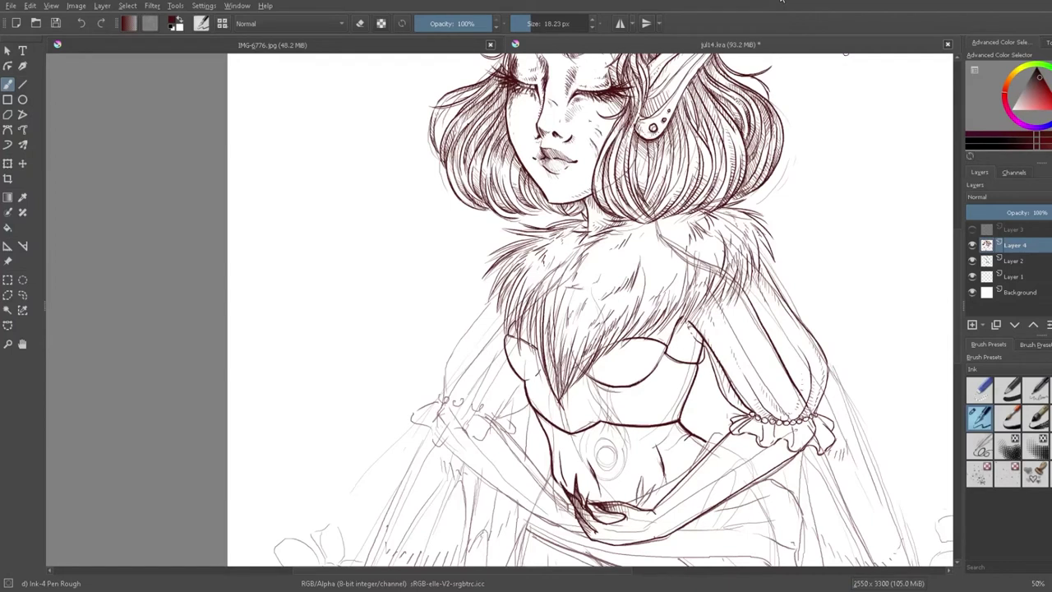
pyautogui.moveTo(690, 347); pyautogui.dragTo(698, 362)
pyautogui.moveTo(668, 357)
pyautogui.mouseDown()
pyautogui.moveTo(682, 327)
pyautogui.moveTo(684, 355)
pyautogui.mouseUp()
pyautogui.hotkey('ctrl', 'z')
pyautogui.moveTo(684, 326); pyautogui.dragTo(681, 354)
pyautogui.moveTo(681, 313)
pyautogui.mouseDown()
pyautogui.moveTo(662, 332)
pyautogui.moveTo(678, 319)
pyautogui.mouseUp()
pyautogui.moveTo(567, 420); pyautogui.dragTo(571, 427)
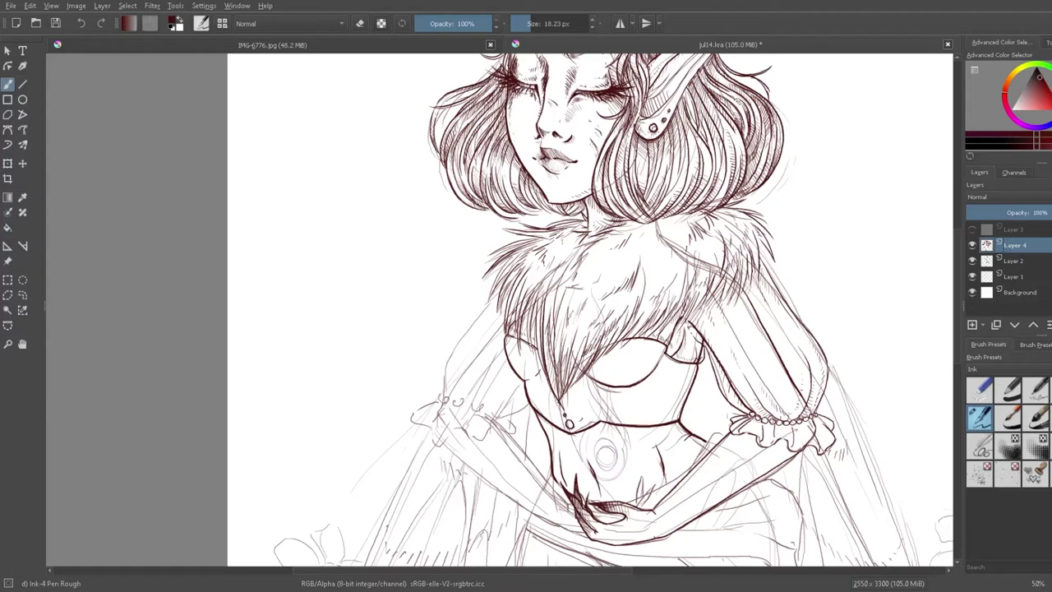
pyautogui.moveTo(607, 354); pyautogui.dragTo(661, 354)
pyautogui.moveTo(662, 360); pyautogui.dragTo(697, 370)
pyautogui.hotkey('ctrl', 'z')
pyautogui.moveTo(505, 341); pyautogui.dragTo(538, 356)
pyautogui.hotkey('ctrl', 'z')
pyautogui.hotkey('ctrl', 'z')
pyautogui.hotkey('ctrl', 'z')
# Step: Hatch the cropped top beneath the near cup, along its hem and up its near side
pyautogui.moveTo(625, 387); pyautogui.dragTo(629, 394)
pyautogui.moveTo(638, 384); pyautogui.dragTo(654, 387)
pyautogui.moveTo(658, 364); pyautogui.dragTo(664, 372)
pyautogui.moveTo(611, 417); pyautogui.dragTo(615, 422)
pyautogui.moveTo(638, 417); pyautogui.dragTo(663, 422)
pyautogui.moveTo(670, 409); pyautogui.dragTo(675, 417)
pyautogui.moveTo(680, 370); pyautogui.dragTo(690, 379)
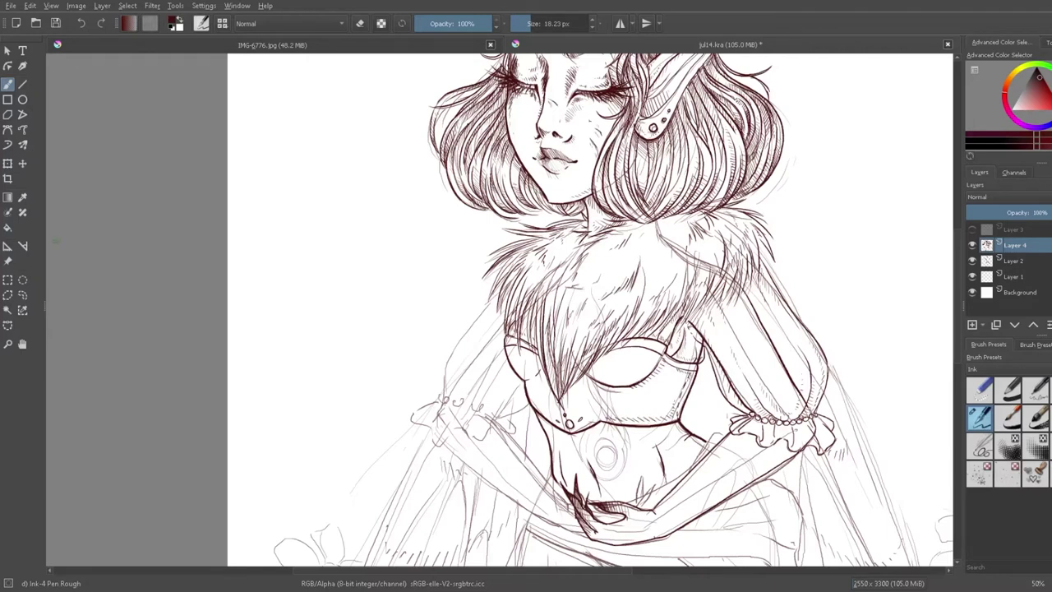
# Step: Add short shading strokes around the lower curve and upper rim of the cropped top's near cup
pyautogui.moveTo(590, 378); pyautogui.dragTo(595, 382)
pyautogui.moveTo(600, 384); pyautogui.dragTo(606, 387)
pyautogui.moveTo(611, 388); pyautogui.dragTo(621, 389)
pyautogui.moveTo(663, 351); pyautogui.dragTo(647, 372)
pyautogui.moveTo(591, 369); pyautogui.dragTo(597, 361)
pyautogui.moveTo(603, 356); pyautogui.dragTo(610, 353)
pyautogui.moveTo(614, 351); pyautogui.dragTo(621, 350)
# Step: Ink the far cup's curve and add short shading strokes along its edges
pyautogui.moveTo(541, 373); pyautogui.dragTo(537, 378)
pyautogui.moveTo(535, 380); pyautogui.dragTo(544, 379)
pyautogui.moveTo(507, 347); pyautogui.dragTo(530, 376)
pyautogui.moveTo(506, 338); pyautogui.dragTo(518, 345)
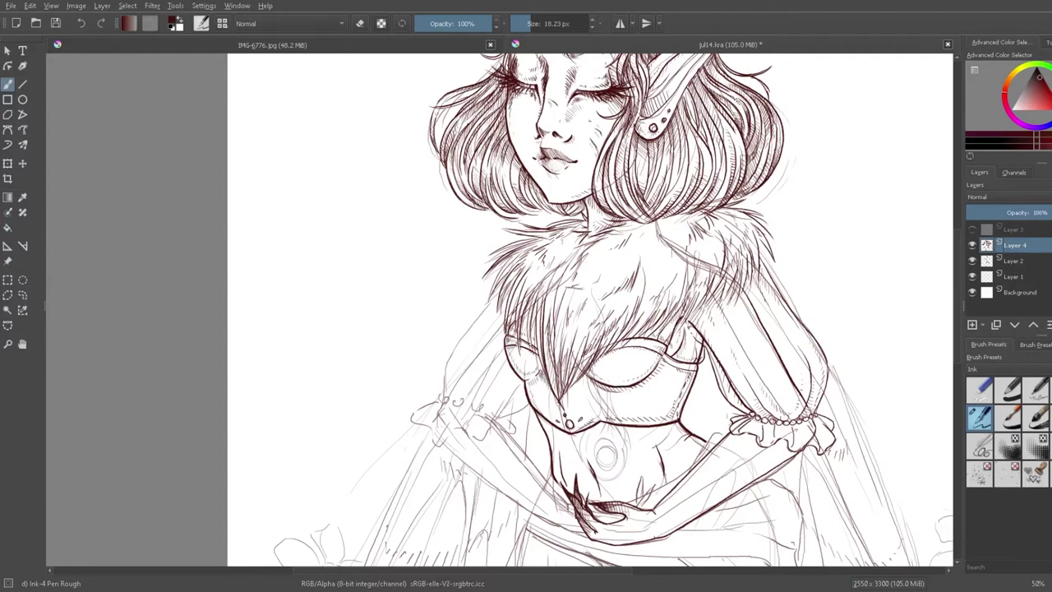
# Step: Add shading strokes along the cropped top's hem and the sides of the bare waist, and save the drawing
pyautogui.moveTo(541, 416); pyautogui.dragTo(567, 434)
pyautogui.moveTo(681, 424); pyautogui.dragTo(601, 424)
pyautogui.moveTo(687, 440)
pyautogui.mouseDown()
pyautogui.moveTo(705, 449)
pyautogui.moveTo(658, 473)
pyautogui.mouseUp()
pyautogui.moveTo(554, 451)
pyautogui.mouseDown()
pyautogui.moveTo(564, 485)
pyautogui.moveTo(567, 471)
pyautogui.mouseUp()
pyautogui.moveTo(657, 474); pyautogui.dragTo(654, 492)
pyautogui.hotkey('ctrl', 's')
pyautogui.scroll(-3, 657, 493)
pyautogui.scroll(4, 653, 487)
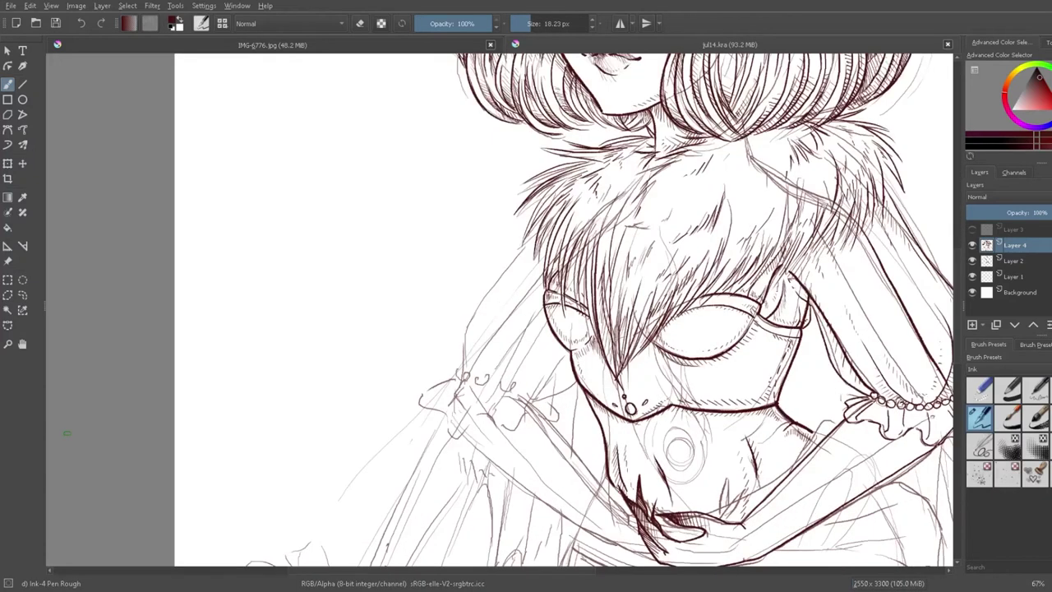
# Step: Ink the outlines of the far upper arm and forearm and add short strokes along them
pyautogui.moveTo(497, 395)
pyautogui.mouseDown()
pyautogui.moveTo(569, 446)
pyautogui.moveTo(630, 525)
pyautogui.mouseUp()
pyautogui.moveTo(567, 349); pyautogui.dragTo(536, 396)
pyautogui.moveTo(543, 268); pyautogui.dragTo(453, 398)
pyautogui.scroll(-5, 454, 397)
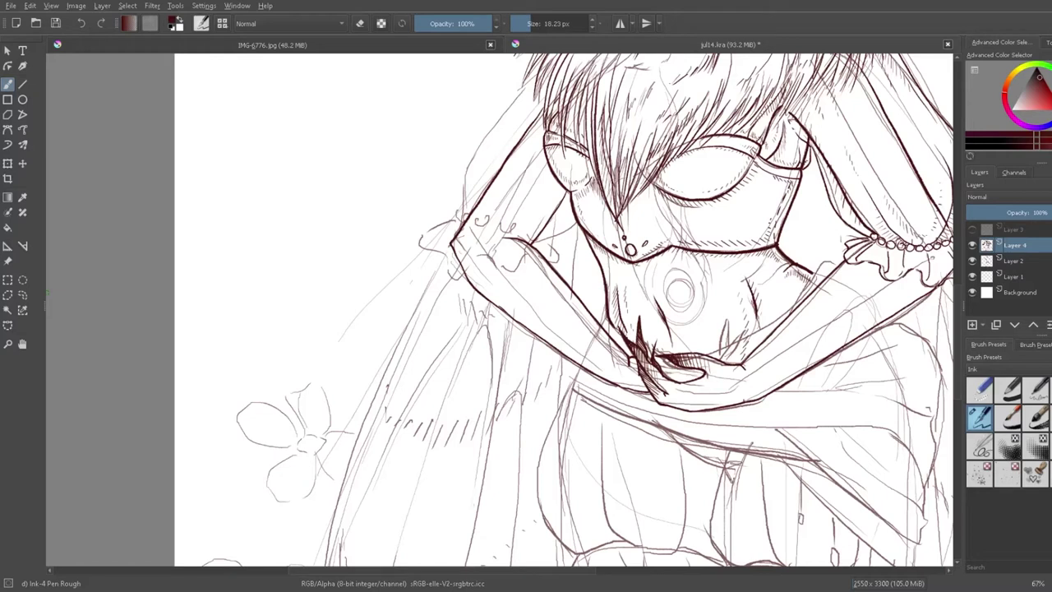
pyautogui.moveTo(532, 226); pyautogui.dragTo(520, 238)
pyautogui.moveTo(558, 194); pyautogui.dragTo(553, 203)
pyautogui.moveTo(551, 174); pyautogui.dragTo(561, 191)
pyautogui.moveTo(541, 123); pyautogui.dragTo(521, 152)
pyautogui.moveTo(495, 191); pyautogui.dragTo(474, 217)
# Step: Ink the curved outline and inner folds of the puffed sleeve on the far arm
pyautogui.press('-')
pyautogui.press('-')
pyautogui.press('-')
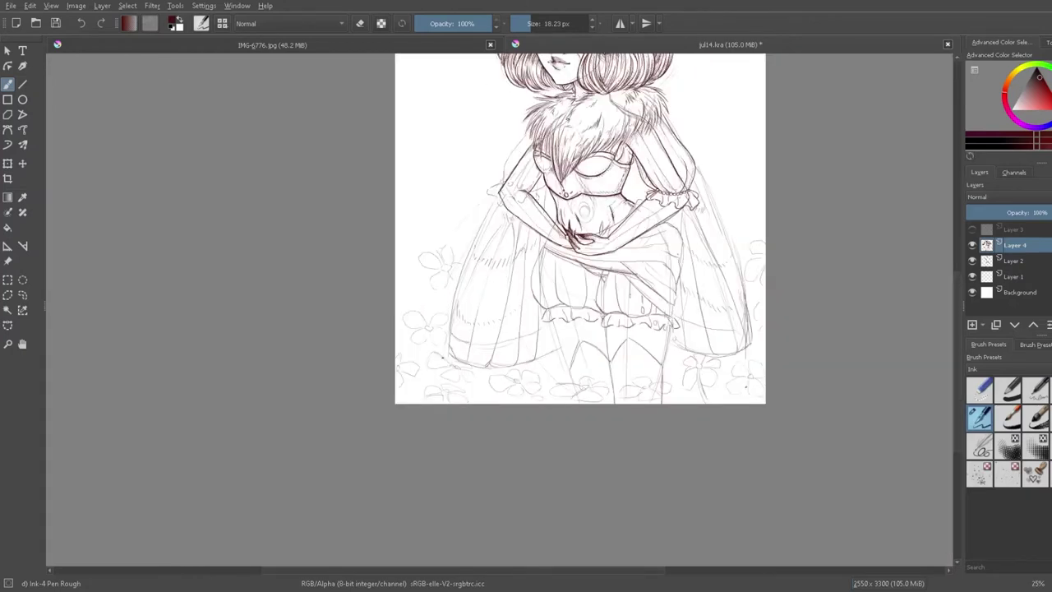
pyautogui.press('+')
pyautogui.moveTo(513, 133); pyautogui.dragTo(480, 202)
pyautogui.moveTo(509, 165); pyautogui.dragTo(495, 204)
pyautogui.moveTo(518, 147)
pyautogui.mouseDown()
pyautogui.moveTo(508, 166)
pyautogui.moveTo(520, 215)
pyautogui.mouseUp()
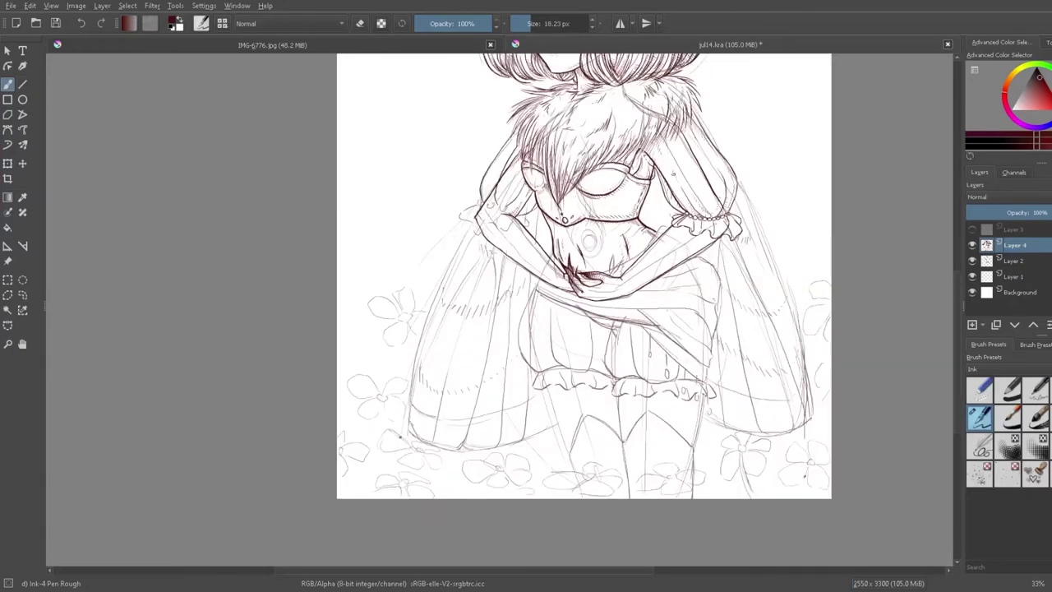
# Step: Try inking a band of small beads and a ruffle at the far sleeve's cuff, and undo the strokes
pyautogui.moveTo(491, 210); pyautogui.dragTo(502, 214)
pyautogui.scroll(-2, 506, 171)
pyautogui.scroll(4, 506, 171)
pyautogui.hotkey('ctrl', 'z')
pyautogui.hotkey('ctrl', 'z')
pyautogui.hotkey('ctrl', 'z')
pyautogui.hotkey('ctrl', 'z')
pyautogui.hotkey('ctrl', 'z')
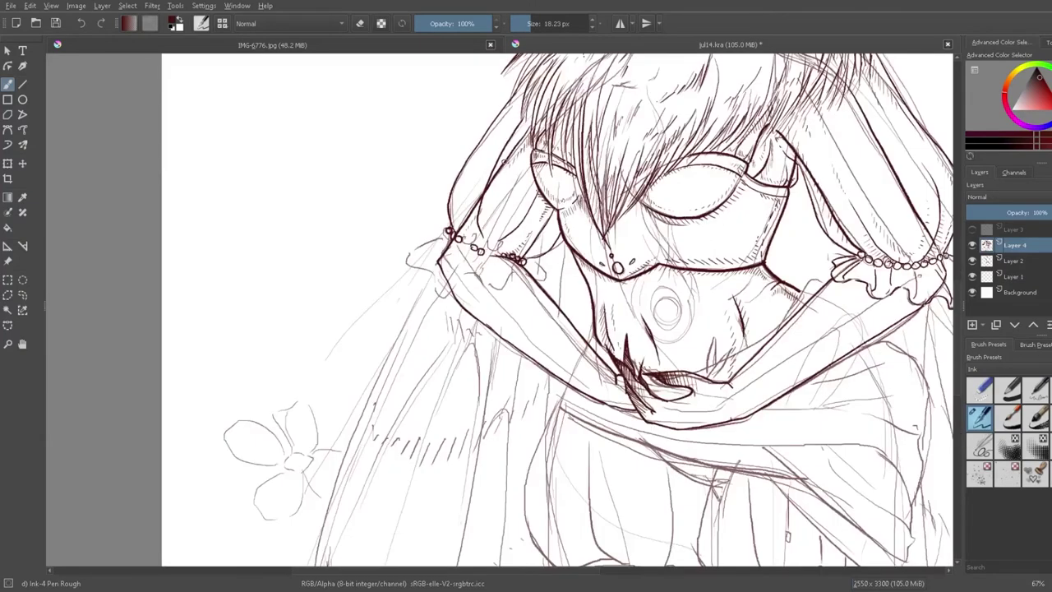
pyautogui.moveTo(459, 235); pyautogui.dragTo(462, 240)
pyautogui.moveTo(521, 259); pyautogui.dragTo(526, 262)
pyautogui.moveTo(466, 241); pyautogui.dragTo(475, 247)
pyautogui.moveTo(487, 252); pyautogui.dragTo(497, 254)
pyautogui.moveTo(500, 252)
pyautogui.mouseDown()
pyautogui.moveTo(515, 260)
pyautogui.moveTo(491, 284)
pyautogui.mouseUp()
pyautogui.scroll(-2, 477, 177)
pyautogui.scroll(3, 477, 177)
pyautogui.hotkey('ctrl', 'z')
pyautogui.hotkey('ctrl', 'z')
pyautogui.hotkey('ctrl', 'z')
pyautogui.hotkey('ctrl', 'z')
pyautogui.hotkey('ctrl', 'z')
pyautogui.hotkey('ctrl', 'z')
pyautogui.hotkey('ctrl', 'z')
# Step: Ink a row of small round beads along the cuff of the far puffed sleeve
pyautogui.moveTo(550, 303); pyautogui.dragTo(555, 308)
pyautogui.moveTo(457, 266); pyautogui.dragTo(455, 267)
pyautogui.moveTo(463, 271); pyautogui.dragTo(478, 286)
pyautogui.moveTo(481, 283); pyautogui.dragTo(485, 288)
pyautogui.moveTo(498, 287); pyautogui.dragTo(513, 295)
pyautogui.moveTo(518, 292); pyautogui.dragTo(537, 302)
pyautogui.moveTo(540, 299); pyautogui.dragTo(544, 304)
pyautogui.scroll(-4, 532, 183)
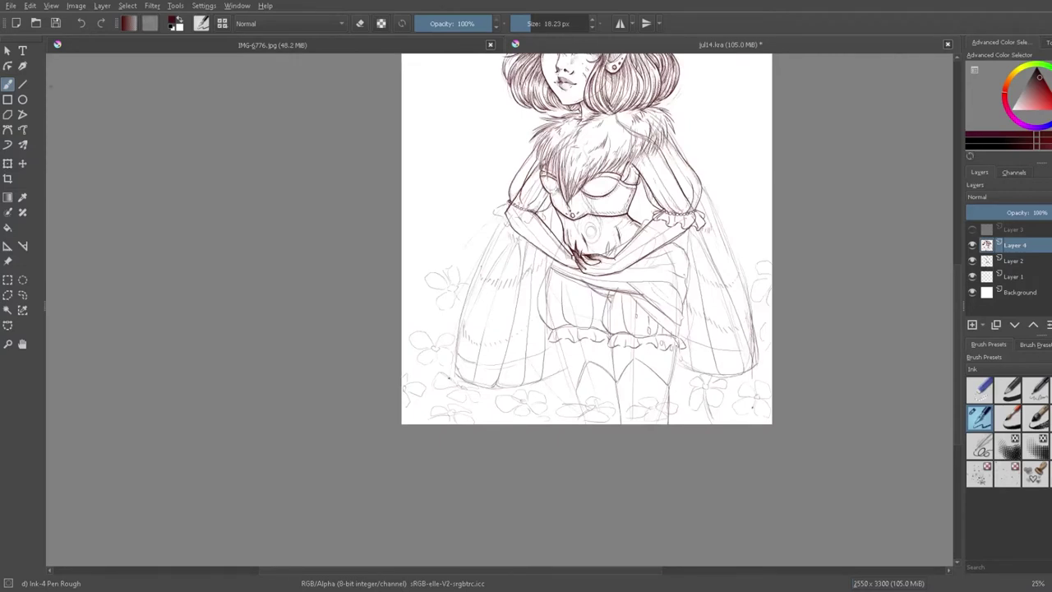
# Step: Ink the ruffle beneath the far sleeve's beaded cuff and add shading strokes to the sleeve's folds
pyautogui.moveTo(500, 204)
pyautogui.mouseDown()
pyautogui.moveTo(542, 224)
pyautogui.moveTo(528, 222)
pyautogui.mouseUp()
pyautogui.moveTo(500, 209); pyautogui.dragTo(523, 220)
pyautogui.moveTo(503, 206); pyautogui.dragTo(508, 215)
pyautogui.moveTo(538, 147); pyautogui.dragTo(527, 165)
pyautogui.moveTo(517, 178); pyautogui.dragTo(513, 203)
pyautogui.moveTo(522, 208); pyautogui.dragTo(541, 182)
pyautogui.moveTo(536, 157); pyautogui.dragTo(523, 177)
# Step: Add shading strokes to the near puffed sleeve's top and cuff, and save the drawing
pyautogui.moveTo(670, 146); pyautogui.dragTo(680, 163)
pyautogui.moveTo(659, 152); pyautogui.dragTo(665, 167)
pyautogui.moveTo(679, 213); pyautogui.dragTo(687, 208)
pyautogui.moveTo(676, 213); pyautogui.dragTo(685, 203)
pyautogui.hotkey('ctrl', 's')
pyautogui.scroll(1, 661, 234)
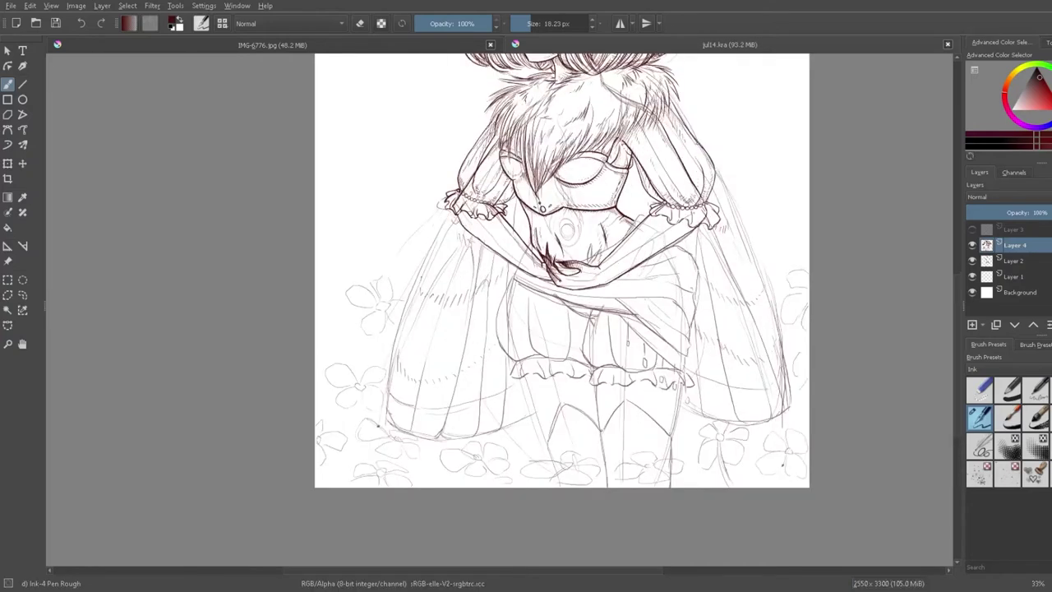
# Step: Ink the outline and vertical folds of the bloomers' far leg
pyautogui.moveTo(516, 362)
pyautogui.mouseDown()
pyautogui.moveTo(515, 269)
pyautogui.moveTo(537, 355)
pyautogui.mouseUp()
pyautogui.moveTo(542, 361)
pyautogui.mouseDown()
pyautogui.moveTo(574, 313)
pyautogui.moveTo(594, 307)
pyautogui.mouseUp()
pyautogui.moveTo(594, 317); pyautogui.dragTo(585, 367)
pyautogui.moveTo(563, 300); pyautogui.dragTo(572, 309)
pyautogui.moveTo(567, 358); pyautogui.dragTo(585, 363)
# Step: Ink the wavy ruffle and its small folds at the hem of the bloomers' far leg
pyautogui.moveTo(516, 362)
pyautogui.mouseDown()
pyautogui.moveTo(524, 377)
pyautogui.moveTo(539, 368)
pyautogui.mouseUp()
pyautogui.moveTo(540, 362)
pyautogui.mouseDown()
pyautogui.moveTo(547, 377)
pyautogui.moveTo(575, 370)
pyautogui.mouseUp()
pyautogui.moveTo(551, 364); pyautogui.dragTo(558, 375)
pyautogui.moveTo(572, 373); pyautogui.dragTo(587, 377)
pyautogui.moveTo(518, 362); pyautogui.dragTo(541, 357)
# Step: Ink the upper edge of the near bloomer leg's ruffle and the folds above it
pyautogui.moveTo(591, 372)
pyautogui.mouseDown()
pyautogui.moveTo(601, 385)
pyautogui.moveTo(619, 370)
pyautogui.mouseUp()
pyautogui.moveTo(642, 371); pyautogui.dragTo(682, 372)
pyautogui.moveTo(612, 313)
pyautogui.mouseDown()
pyautogui.moveTo(620, 366)
pyautogui.moveTo(654, 367)
pyautogui.mouseUp()
pyautogui.moveTo(663, 357)
pyautogui.mouseDown()
pyautogui.moveTo(662, 367)
pyautogui.moveTo(692, 352)
pyautogui.mouseUp()
# Step: Ink the edges and folds of the sash draping down over the near hip
pyautogui.moveTo(619, 314); pyautogui.dragTo(666, 361)
pyautogui.moveTo(618, 299); pyautogui.dragTo(692, 355)
pyautogui.moveTo(693, 297); pyautogui.dragTo(672, 334)
pyautogui.moveTo(630, 299); pyautogui.dragTo(684, 326)
pyautogui.moveTo(697, 286)
pyautogui.mouseDown()
pyautogui.moveTo(689, 322)
pyautogui.moveTo(679, 240)
pyautogui.mouseUp()
# Step: Ink the sash's edges and folds wrapping across the hips beneath the hands
pyautogui.moveTo(525, 283); pyautogui.dragTo(580, 304)
pyautogui.moveTo(584, 305); pyautogui.dragTo(629, 314)
pyautogui.moveTo(518, 276); pyautogui.dragTo(572, 298)
pyautogui.moveTo(571, 296); pyautogui.dragTo(656, 298)
pyautogui.moveTo(617, 279); pyautogui.dragTo(636, 278)
pyautogui.moveTo(637, 288)
pyautogui.mouseDown()
pyautogui.moveTo(689, 276)
pyautogui.moveTo(690, 257)
pyautogui.mouseUp()
pyautogui.moveTo(637, 269)
pyautogui.mouseDown()
pyautogui.moveTo(687, 264)
pyautogui.moveTo(684, 247)
pyautogui.moveTo(692, 279)
pyautogui.mouseUp()
pyautogui.hotkey('ctrl', 'z')
pyautogui.moveTo(663, 250)
pyautogui.mouseDown()
pyautogui.moveTo(679, 246)
pyautogui.moveTo(585, 262)
pyautogui.moveTo(578, 274)
pyautogui.mouseUp()
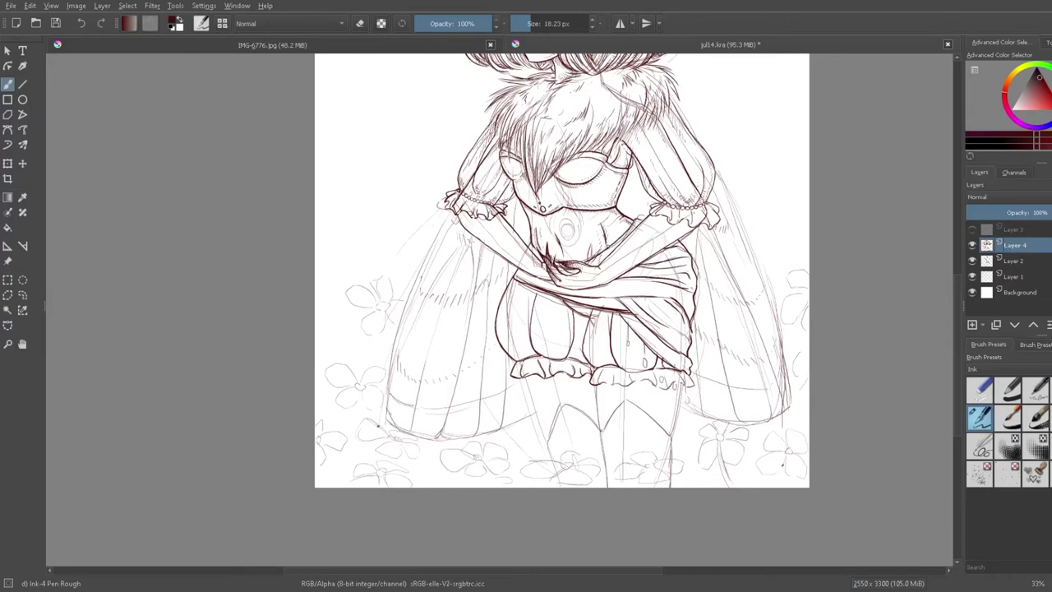
# Step: Ink the near bloomer ruffle, both thighs and the pointed stocking tops, and save the drawing
pyautogui.moveTo(597, 368)
pyautogui.mouseDown()
pyautogui.moveTo(621, 383)
pyautogui.moveTo(695, 386)
pyautogui.mouseUp()
pyautogui.moveTo(513, 379)
pyautogui.mouseDown()
pyautogui.moveTo(528, 383)
pyautogui.moveTo(548, 441)
pyautogui.mouseUp()
pyautogui.moveTo(597, 386); pyautogui.dragTo(598, 414)
pyautogui.moveTo(548, 440)
pyautogui.mouseDown()
pyautogui.moveTo(562, 409)
pyautogui.moveTo(601, 429)
pyautogui.mouseUp()
pyautogui.moveTo(600, 429)
pyautogui.mouseDown()
pyautogui.moveTo(628, 400)
pyautogui.moveTo(671, 436)
pyautogui.mouseUp()
pyautogui.moveTo(681, 386); pyautogui.dragTo(672, 432)
pyautogui.hotkey('ctrl', 's')
# Step: Hide the Layer 2 sketch and hatch the middle panel of the bloomers' far leg and the area beneath the sash
pyautogui.scroll(-2, 452, 221)
pyautogui.scroll(2, 395, 92)
pyautogui.scroll(-2, 395, 92)
pyautogui.press('+')
pyautogui.press('+')
pyautogui.moveTo(592, 411); pyautogui.dragTo(611, 424)
pyautogui.moveTo(620, 418); pyautogui.dragTo(609, 436)
pyautogui.moveTo(598, 467); pyautogui.dragTo(614, 472)
pyautogui.moveTo(559, 446)
pyautogui.mouseDown()
pyautogui.moveTo(583, 466)
pyautogui.moveTo(598, 458)
pyautogui.mouseUp()
pyautogui.moveTo(564, 401); pyautogui.dragTo(562, 466)
pyautogui.moveTo(568, 408)
pyautogui.mouseDown()
pyautogui.moveTo(560, 438)
pyautogui.moveTo(571, 400)
pyautogui.mouseUp()
pyautogui.moveTo(582, 405); pyautogui.dragTo(596, 429)
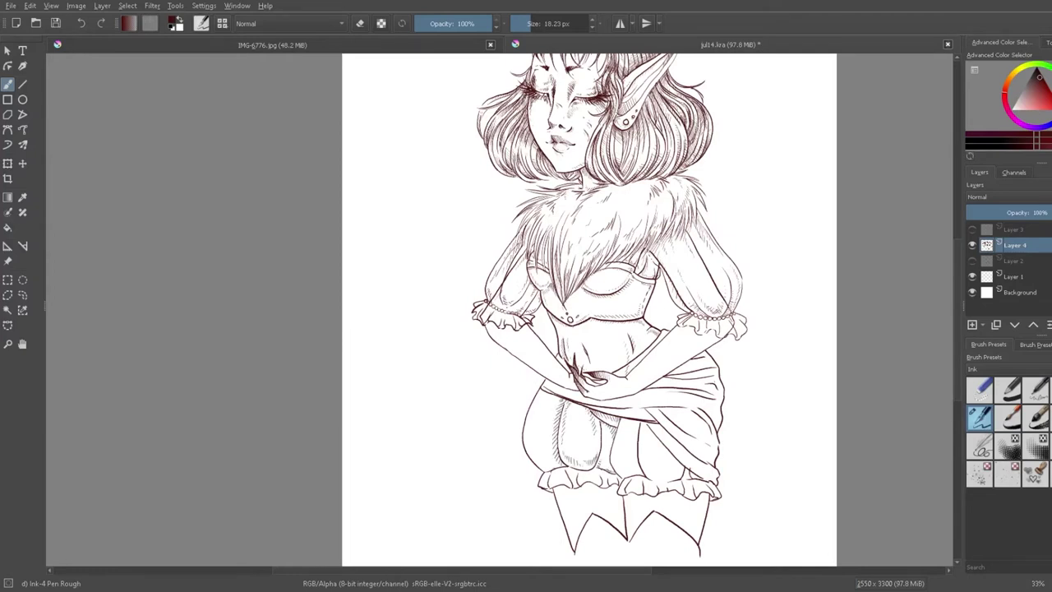
# Step: Hatch the outer panel and ruffle of the bloomers' far leg and ink a small bow at its outer hem
pyautogui.moveTo(565, 397); pyautogui.dragTo(554, 400)
pyautogui.moveTo(537, 410); pyautogui.dragTo(529, 428)
pyautogui.moveTo(528, 428)
pyautogui.mouseDown()
pyautogui.moveTo(539, 463)
pyautogui.moveTo(561, 470)
pyautogui.mouseUp()
pyautogui.moveTo(544, 458)
pyautogui.mouseDown()
pyautogui.moveTo(555, 468)
pyautogui.moveTo(547, 477)
pyautogui.mouseUp()
pyautogui.moveTo(553, 476)
pyautogui.mouseDown()
pyautogui.moveTo(545, 484)
pyautogui.moveTo(619, 486)
pyautogui.moveTo(565, 493)
pyautogui.moveTo(614, 490)
pyautogui.mouseUp()
pyautogui.moveTo(543, 462)
pyautogui.mouseDown()
pyautogui.moveTo(531, 476)
pyautogui.moveTo(539, 497)
pyautogui.mouseUp()
# Step: Hatch the fabric folds on the bloomers' near leg
pyautogui.moveTo(623, 468); pyautogui.dragTo(641, 474)
pyautogui.moveTo(646, 425); pyautogui.dragTo(643, 452)
pyautogui.moveTo(658, 452)
pyautogui.mouseDown()
pyautogui.moveTo(645, 477)
pyautogui.moveTo(666, 479)
pyautogui.mouseUp()
pyautogui.moveTo(657, 424)
pyautogui.mouseDown()
pyautogui.moveTo(646, 442)
pyautogui.moveTo(657, 473)
pyautogui.mouseUp()
pyautogui.moveTo(701, 468); pyautogui.dragTo(684, 481)
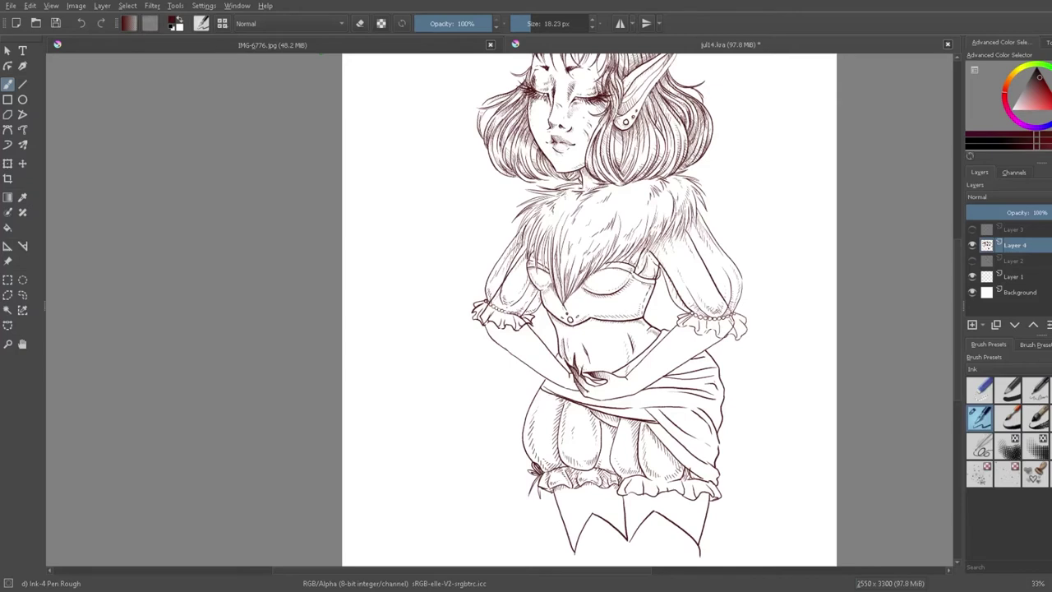
# Step: Hatch the folds of the sash hanging over the near hip and its gathered upper part
pyautogui.moveTo(650, 425); pyautogui.dragTo(660, 437)
pyautogui.moveTo(670, 447); pyautogui.dragTo(707, 476)
pyautogui.moveTo(698, 466); pyautogui.dragTo(719, 478)
pyautogui.moveTo(665, 431)
pyautogui.mouseDown()
pyautogui.moveTo(708, 467)
pyautogui.moveTo(716, 459)
pyautogui.mouseUp()
pyautogui.moveTo(697, 448); pyautogui.dragTo(708, 453)
pyautogui.moveTo(634, 409); pyautogui.dragTo(648, 421)
pyautogui.moveTo(644, 413)
pyautogui.mouseDown()
pyautogui.moveTo(708, 438)
pyautogui.moveTo(700, 422)
pyautogui.mouseUp()
pyautogui.moveTo(646, 407)
pyautogui.mouseDown()
pyautogui.moveTo(682, 414)
pyautogui.moveTo(606, 407)
pyautogui.moveTo(627, 414)
pyautogui.mouseUp()
pyautogui.moveTo(717, 405); pyautogui.dragTo(719, 412)
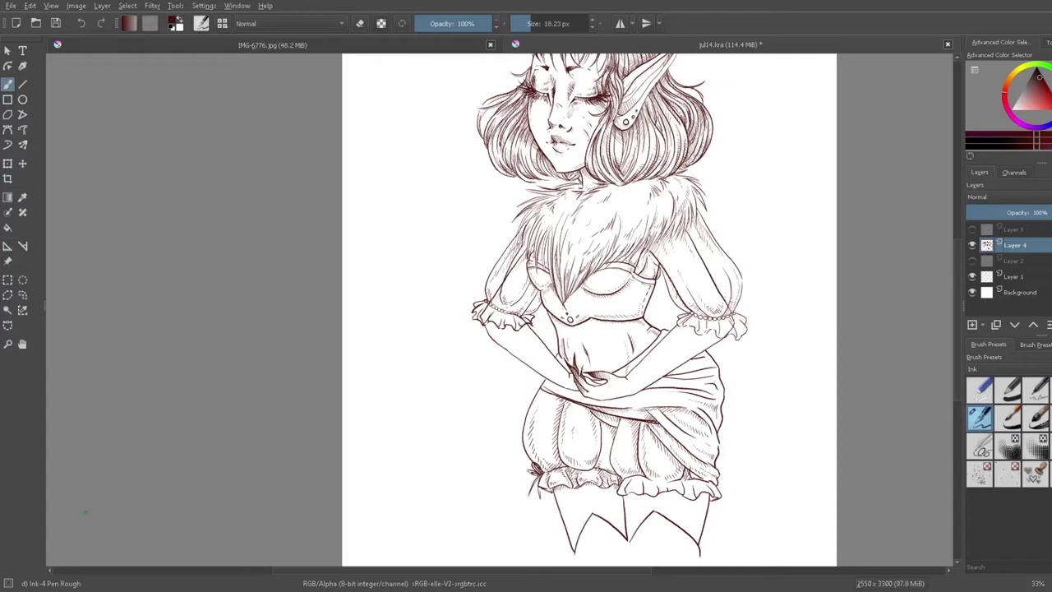
# Step: Hatch the sash folds running across the hips and beneath the near forearm
pyautogui.moveTo(544, 383); pyautogui.dragTo(582, 396)
pyautogui.moveTo(629, 370); pyautogui.dragTo(594, 378)
pyautogui.moveTo(718, 391); pyautogui.dragTo(671, 379)
pyautogui.moveTo(701, 372)
pyautogui.mouseDown()
pyautogui.moveTo(674, 372)
pyautogui.moveTo(692, 357)
pyautogui.mouseUp()
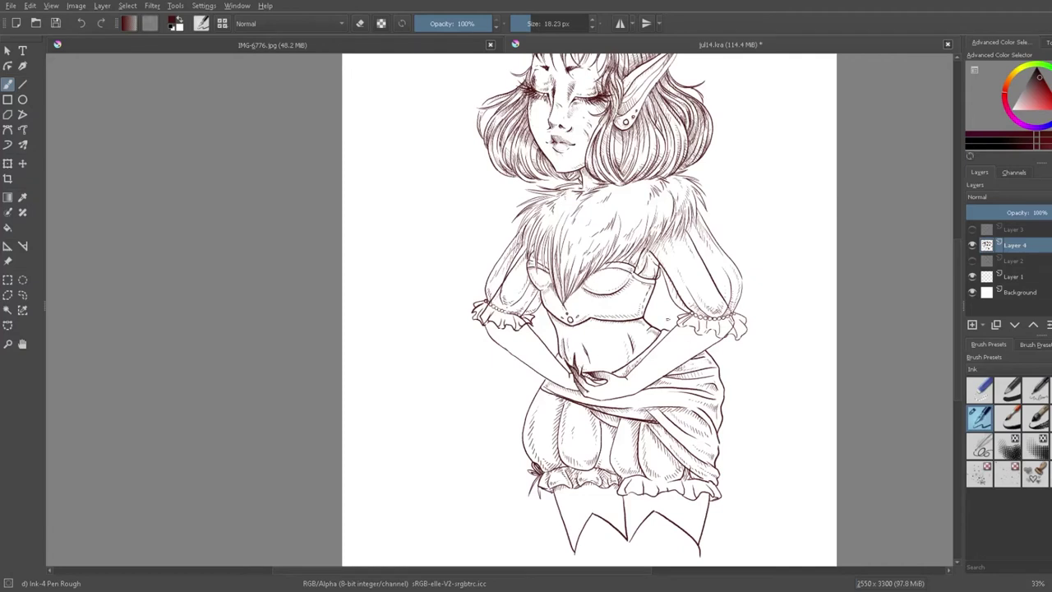
pyautogui.moveTo(676, 397); pyautogui.dragTo(611, 402)
pyautogui.moveTo(680, 390); pyautogui.dragTo(638, 393)
pyautogui.moveTo(723, 379); pyautogui.dragTo(681, 386)
pyautogui.moveTo(537, 393); pyautogui.dragTo(564, 400)
# Step: Add shading strokes beside the far forearm at the waist and on the far sleeve's ruffle
pyautogui.moveTo(557, 357)
pyautogui.mouseDown()
pyautogui.moveTo(571, 373)
pyautogui.moveTo(566, 365)
pyautogui.mouseUp()
pyautogui.moveTo(495, 317); pyautogui.dragTo(494, 323)
pyautogui.moveTo(504, 314); pyautogui.dragTo(506, 326)
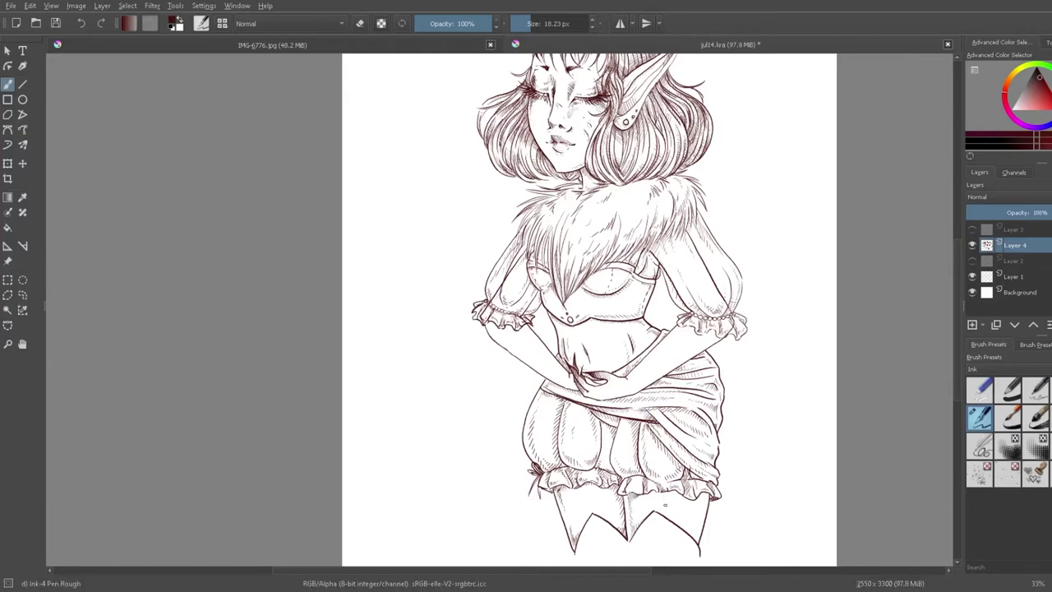
# Step: Hatch the near thigh beneath the bloomer ruffle and along its outer edge
pyautogui.moveTo(683, 491); pyautogui.dragTo(699, 501)
pyautogui.moveTo(708, 498); pyautogui.dragTo(702, 518)
pyautogui.moveTo(696, 533); pyautogui.dragTo(691, 541)
# Step: Ink small ornaments at the peaks of both stocking tops and a trim line beneath each pointed edge
pyautogui.moveTo(594, 518); pyautogui.dragTo(598, 531)
pyautogui.moveTo(659, 517)
pyautogui.mouseDown()
pyautogui.moveTo(654, 528)
pyautogui.moveTo(607, 527)
pyautogui.moveTo(654, 525)
pyautogui.mouseUp()
pyautogui.moveTo(663, 519); pyautogui.dragTo(670, 523)
pyautogui.moveTo(580, 556)
pyautogui.mouseDown()
pyautogui.moveTo(602, 530)
pyautogui.moveTo(630, 546)
pyautogui.mouseUp()
pyautogui.moveTo(628, 541)
pyautogui.mouseDown()
pyautogui.moveTo(630, 566)
pyautogui.moveTo(657, 528)
pyautogui.mouseUp()
pyautogui.hotkey('ctrl', 'z')
pyautogui.moveTo(658, 527)
pyautogui.mouseDown()
pyautogui.moveTo(686, 539)
pyautogui.moveTo(700, 566)
pyautogui.mouseUp()
pyautogui.moveTo(574, 553); pyautogui.dragTo(580, 568)
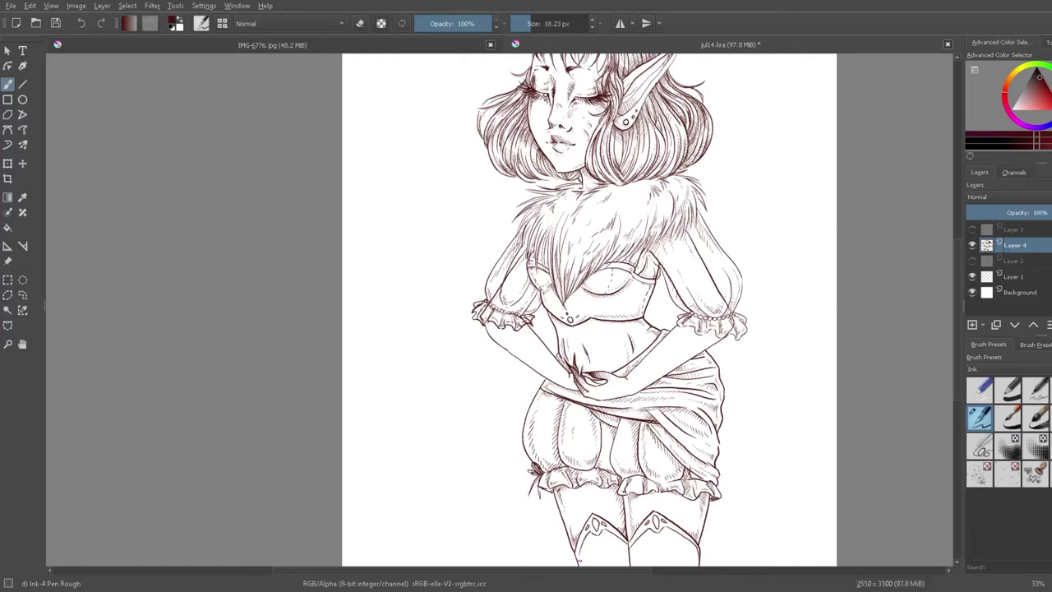
# Step: Hatch the undersides of both forearms and the clasped hand with short strokes, and save the drawing
pyautogui.moveTo(642, 421); pyautogui.dragTo(651, 433)
pyautogui.hotkey('ctrl', 'z')
pyautogui.moveTo(485, 326)
pyautogui.mouseDown()
pyautogui.moveTo(506, 351)
pyautogui.moveTo(578, 387)
pyautogui.mouseUp()
pyautogui.moveTo(488, 321); pyautogui.dragTo(498, 326)
pyautogui.moveTo(521, 326); pyautogui.dragTo(532, 336)
pyautogui.moveTo(678, 329)
pyautogui.mouseDown()
pyautogui.moveTo(712, 334)
pyautogui.moveTo(707, 342)
pyautogui.mouseUp()
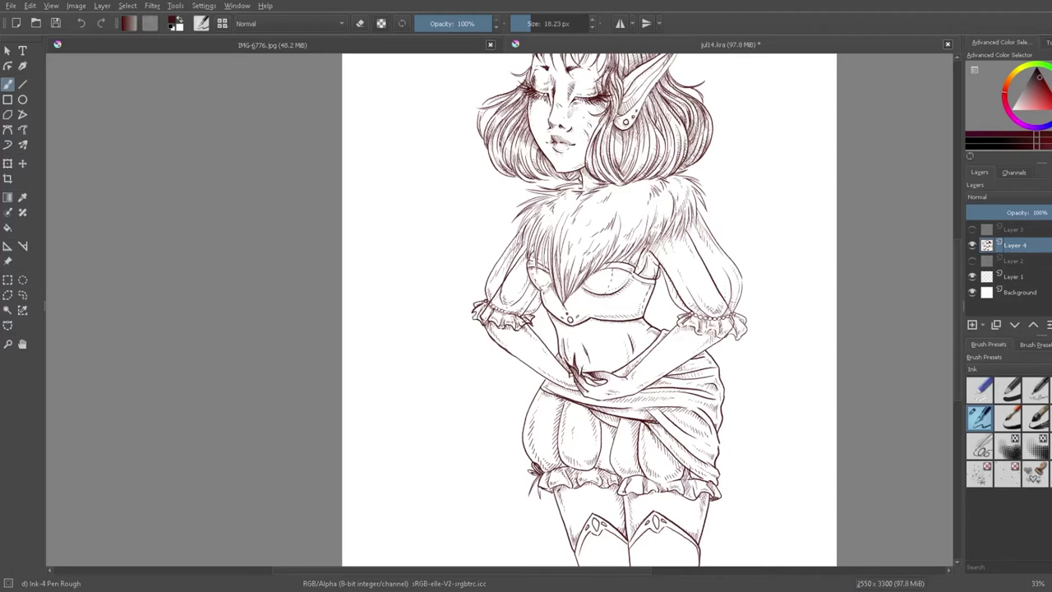
pyautogui.moveTo(596, 382); pyautogui.dragTo(606, 382)
pyautogui.moveTo(490, 325); pyautogui.dragTo(497, 334)
pyautogui.scroll(-2, 536, 297)
pyautogui.scroll(1, 621, 343)
pyautogui.hotkey('ctrl', 's')
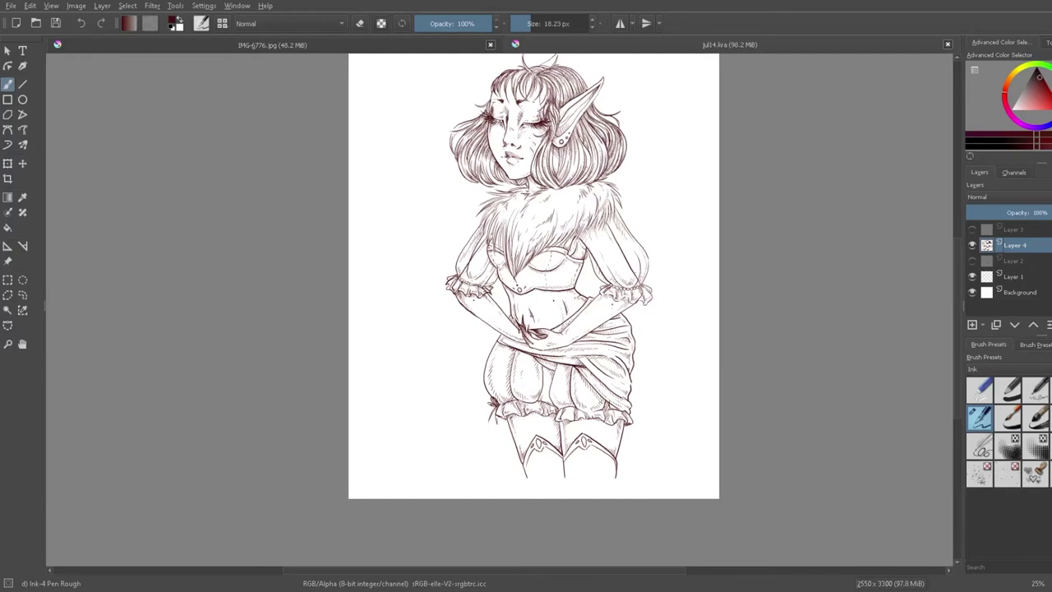
# Step: Show the Layer 2 sketch and ink the left cape panel's outline and hem and the right panel's inner edge
pyautogui.scroll(1, 538, 321)
pyautogui.click(972, 260)
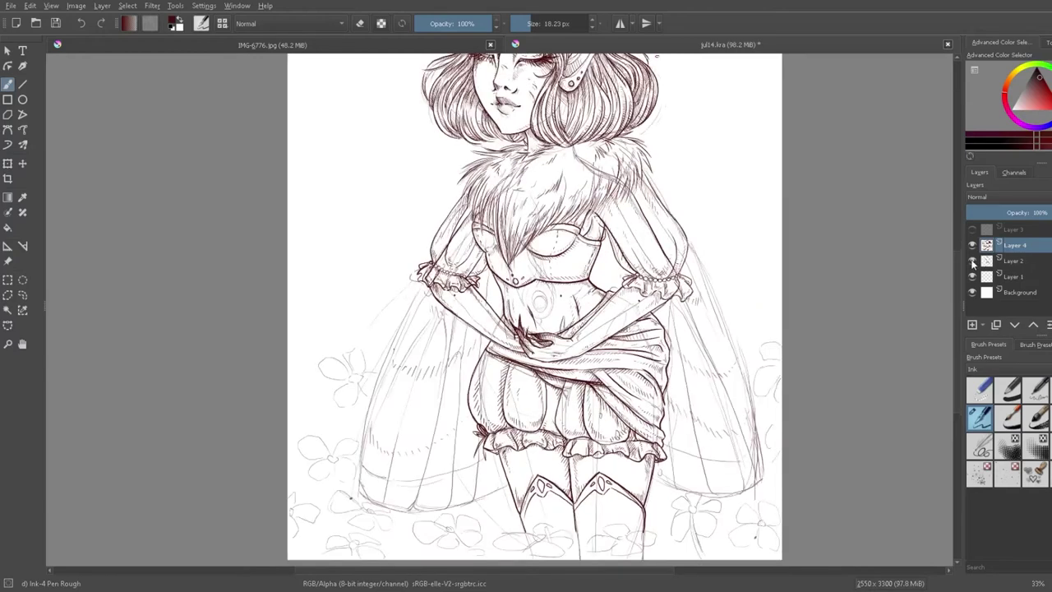
pyautogui.moveTo(380, 505)
pyautogui.mouseDown()
pyautogui.moveTo(408, 317)
pyautogui.moveTo(424, 282)
pyautogui.mouseUp()
pyautogui.moveTo(510, 495)
pyautogui.mouseDown()
pyautogui.moveTo(465, 465)
pyautogui.moveTo(473, 376)
pyautogui.mouseUp()
pyautogui.moveTo(653, 478); pyautogui.dragTo(690, 471)
pyautogui.hotkey('ctrl', 'z')
pyautogui.moveTo(667, 364); pyautogui.dragTo(690, 471)
pyautogui.hotkey('ctrl', 'z')
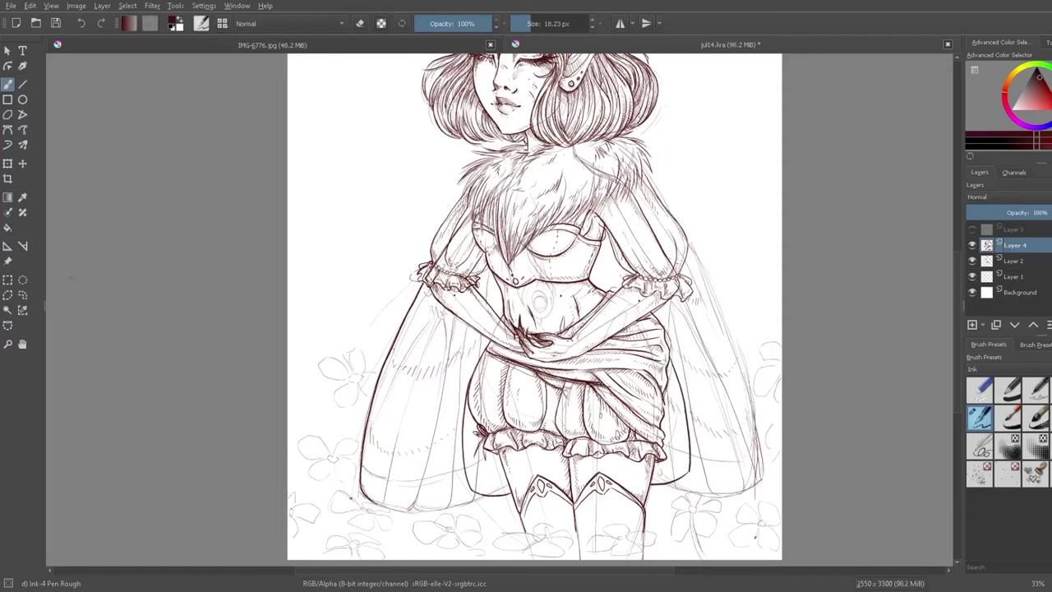
pyautogui.moveTo(485, 494)
pyautogui.mouseDown()
pyautogui.moveTo(415, 511)
pyautogui.moveTo(372, 500)
pyautogui.moveTo(482, 496)
pyautogui.mouseUp()
pyautogui.hotkey('ctrl', 'z')
# Step: Ink the right cape panel's hem and its long outer edge from the sleeve down to the rounded corner
pyautogui.moveTo(665, 485); pyautogui.dragTo(765, 479)
pyautogui.moveTo(689, 245)
pyautogui.mouseDown()
pyautogui.moveTo(763, 471)
pyautogui.moveTo(725, 311)
pyautogui.moveTo(765, 478)
pyautogui.mouseUp()
pyautogui.hotkey('ctrl', 'z')
pyautogui.hotkey('ctrl', 'z')
pyautogui.hotkey('ctrl', 'z')
pyautogui.hotkey('ctrl', 'z')
pyautogui.moveTo(689, 245)
pyautogui.mouseDown()
pyautogui.moveTo(760, 436)
pyautogui.moveTo(663, 493)
pyautogui.moveTo(765, 485)
pyautogui.mouseUp()
pyautogui.hotkey('ctrl', 'z')
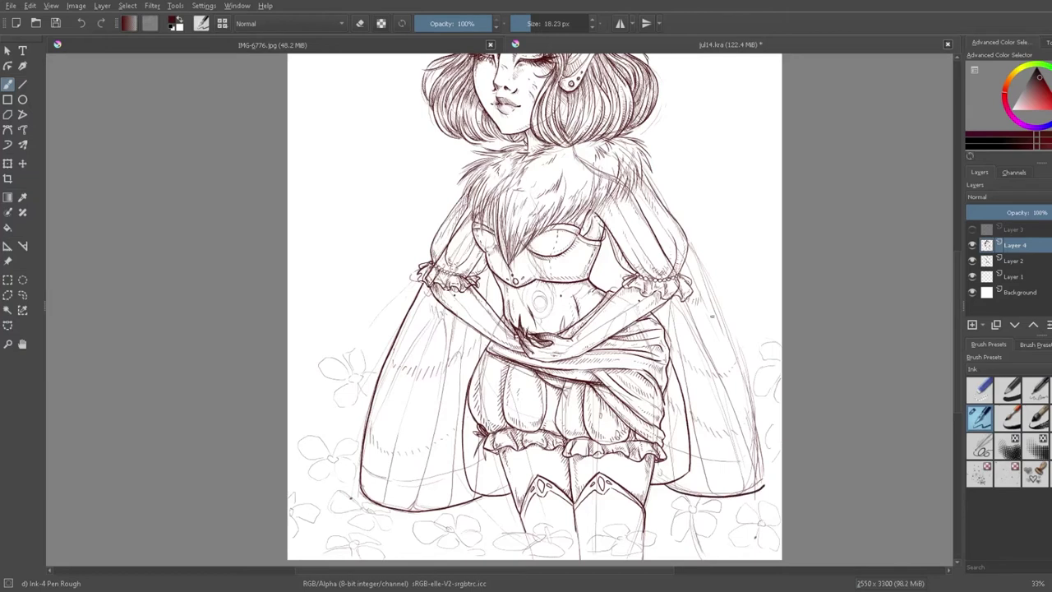
pyautogui.hotkey('ctrl', 'z')
pyautogui.moveTo(691, 245); pyautogui.dragTo(765, 485)
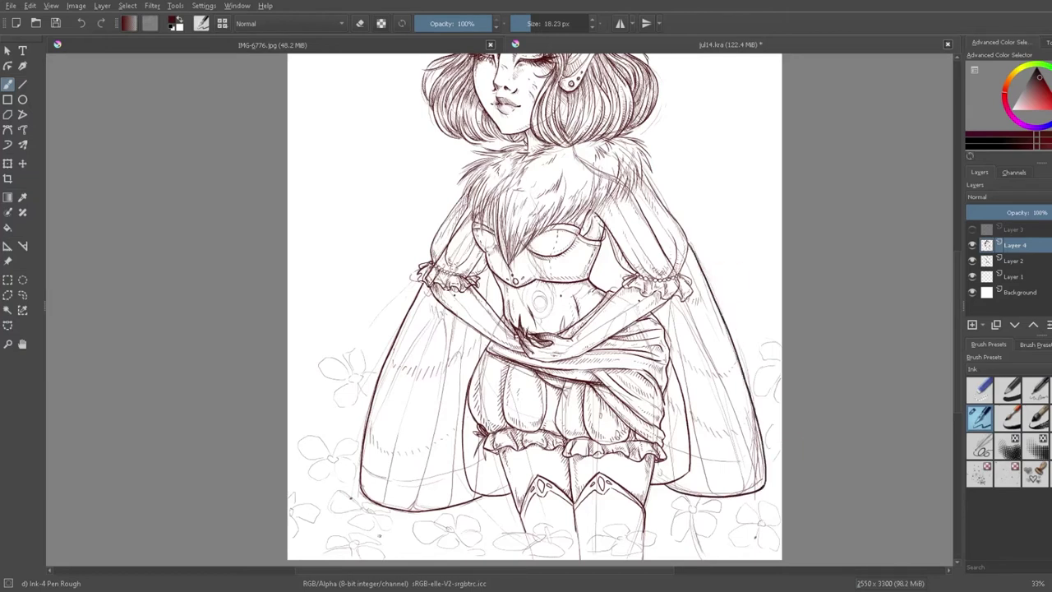
# Step: Redraw the right cape panel's outer edge slightly further in and erase the surplus old line
pyautogui.scroll(-2, 482, 310)
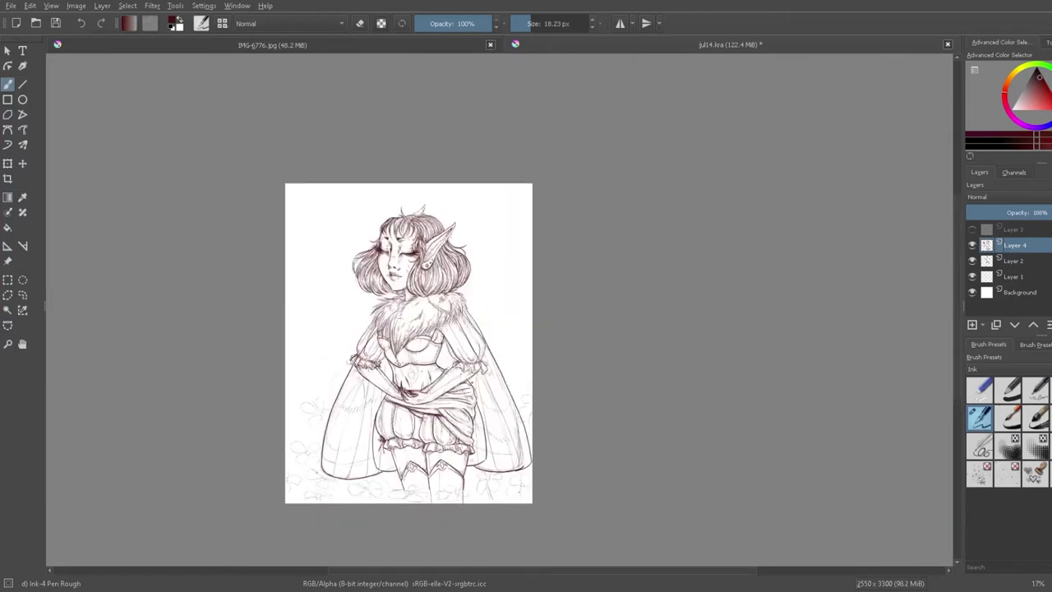
pyautogui.moveTo(503, 383); pyautogui.dragTo(528, 471)
pyautogui.press('e')
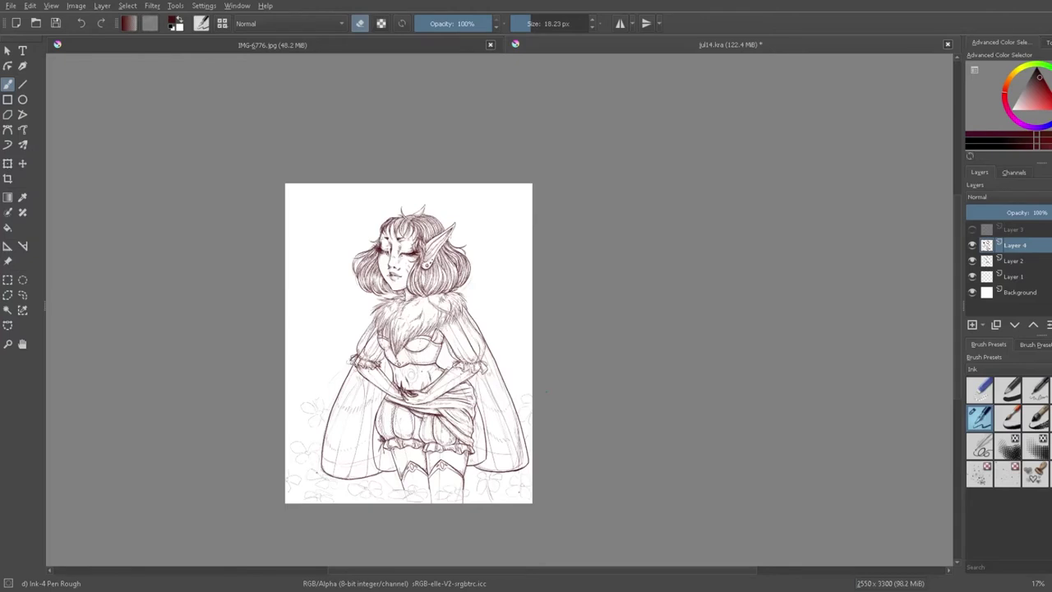
pyautogui.scroll(1, 127, 351)
pyautogui.press('e')
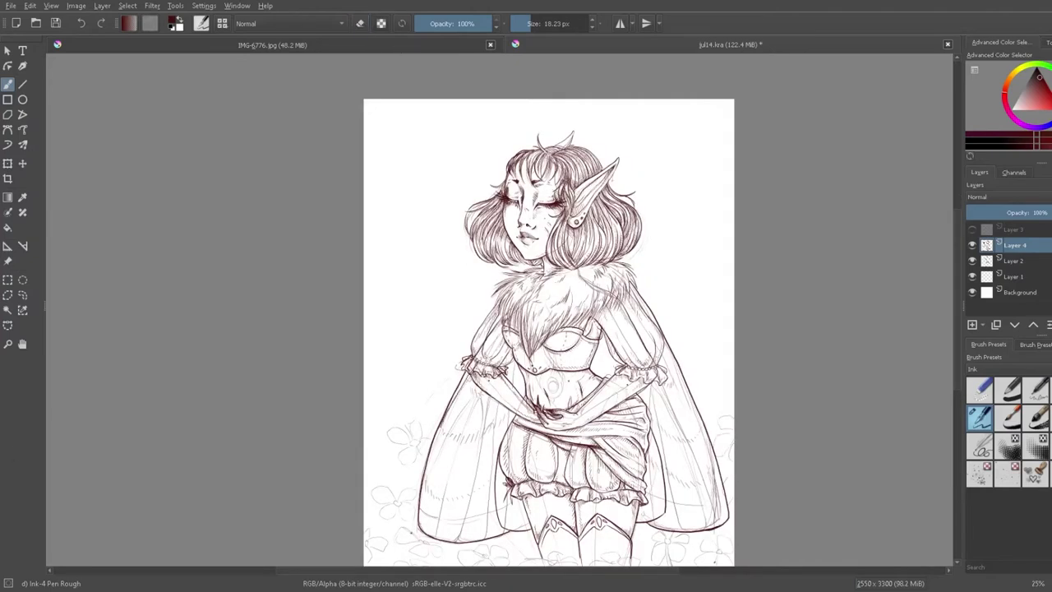
pyautogui.moveTo(664, 347); pyautogui.dragTo(723, 488)
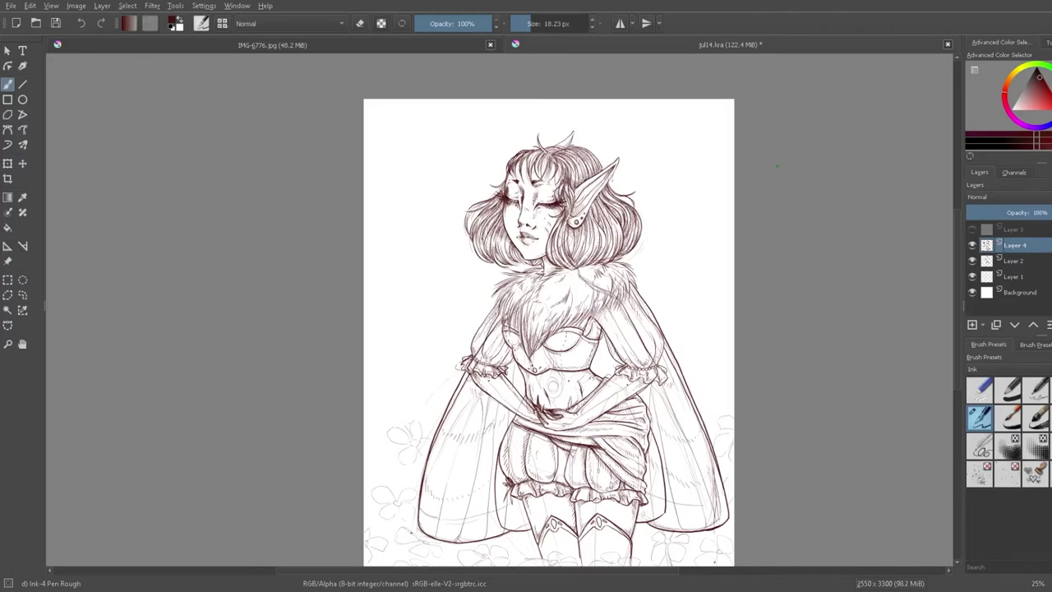
# Step: Ink a row of trim marks along each cape hem and two hatched bands across each cape panel
pyautogui.moveTo(420, 525)
pyautogui.mouseDown()
pyautogui.moveTo(444, 539)
pyautogui.moveTo(503, 532)
pyautogui.mouseUp()
pyautogui.moveTo(493, 480)
pyautogui.mouseDown()
pyautogui.moveTo(449, 500)
pyautogui.moveTo(423, 483)
pyautogui.mouseUp()
pyautogui.moveTo(510, 415)
pyautogui.mouseDown()
pyautogui.moveTo(457, 439)
pyautogui.moveTo(444, 422)
pyautogui.mouseUp()
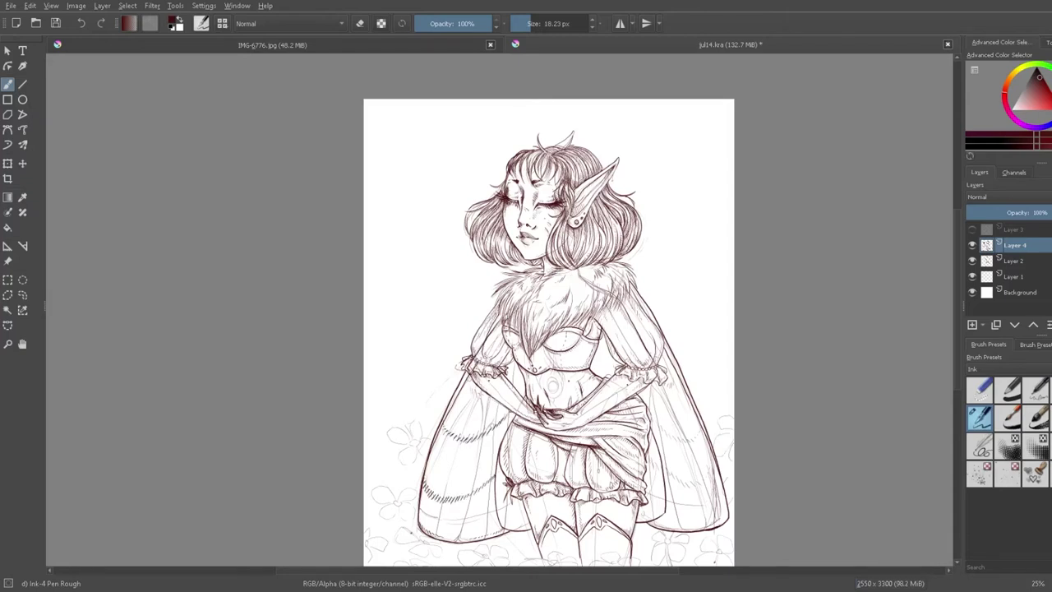
pyautogui.moveTo(722, 515); pyautogui.dragTo(653, 523)
pyautogui.moveTo(717, 465)
pyautogui.mouseDown()
pyautogui.moveTo(707, 480)
pyautogui.moveTo(664, 483)
pyautogui.mouseUp()
pyautogui.moveTo(701, 441); pyautogui.dragTo(653, 419)
# Step: Ink cape fold lines in the gaps between the arms and the torso
pyautogui.moveTo(514, 360); pyautogui.dragTo(513, 387)
pyautogui.moveTo(603, 340); pyautogui.dragTo(607, 374)
pyautogui.moveTo(599, 348); pyautogui.dragTo(597, 377)
# Step: Try inking long lengthwise fold lines down the left cape panel
pyautogui.moveTo(482, 395); pyautogui.dragTo(437, 525)
pyautogui.moveTo(476, 387); pyautogui.dragTo(457, 452)
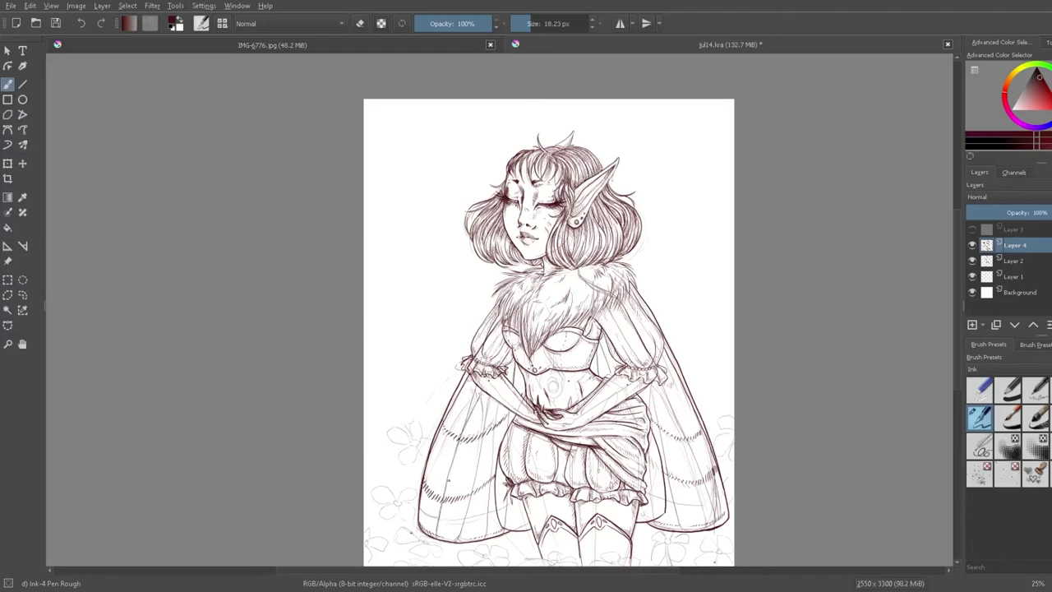
pyautogui.hotkey('ctrl', 'z')
pyautogui.moveTo(459, 409); pyautogui.dragTo(423, 481)
pyautogui.moveTo(485, 396); pyautogui.dragTo(458, 541)
pyautogui.moveTo(489, 395)
pyautogui.mouseDown()
pyautogui.moveTo(485, 524)
pyautogui.moveTo(491, 480)
pyautogui.mouseUp()
pyautogui.hotkey('ctrl', 'z')
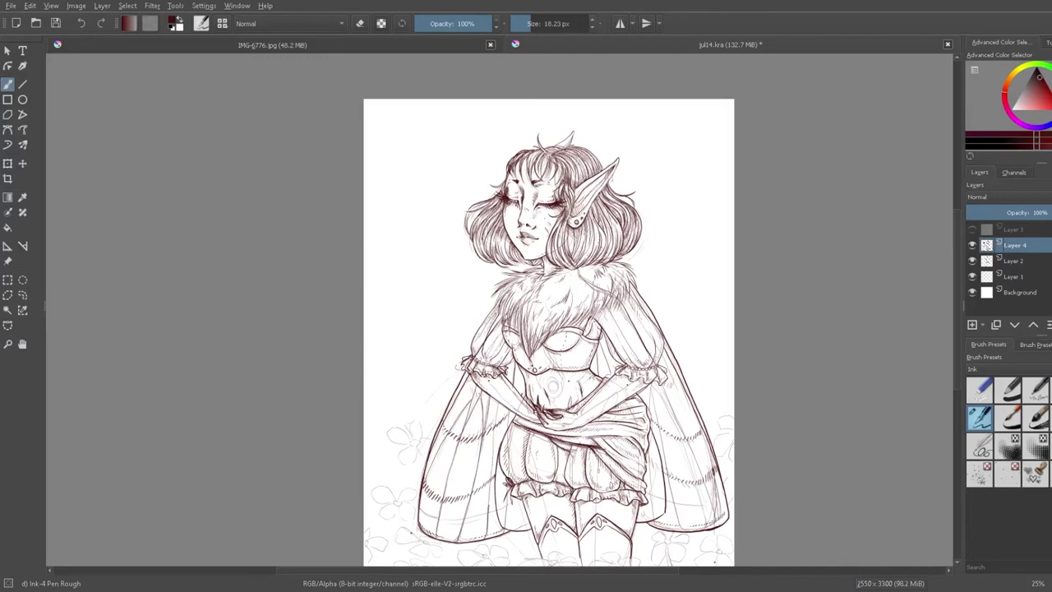
pyautogui.moveTo(494, 419)
pyautogui.mouseDown()
pyautogui.moveTo(490, 443)
pyautogui.moveTo(501, 441)
pyautogui.moveTo(493, 420)
pyautogui.mouseUp()
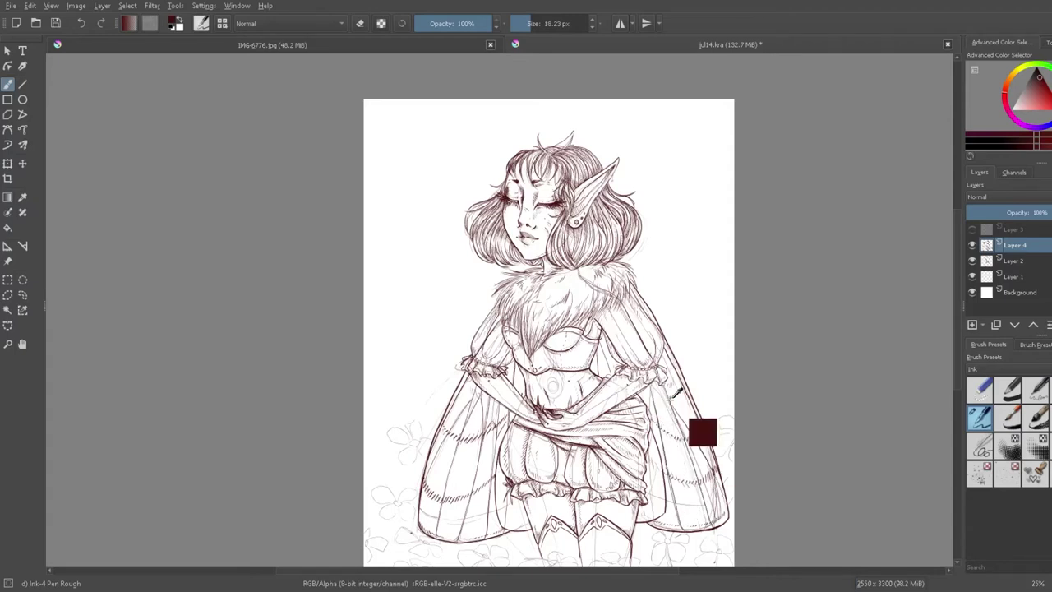
# Step: Hide Layer 2 and replace the cape's fold lines with sparse long lines running from the sleeves to the hem
pyautogui.click(973, 260)
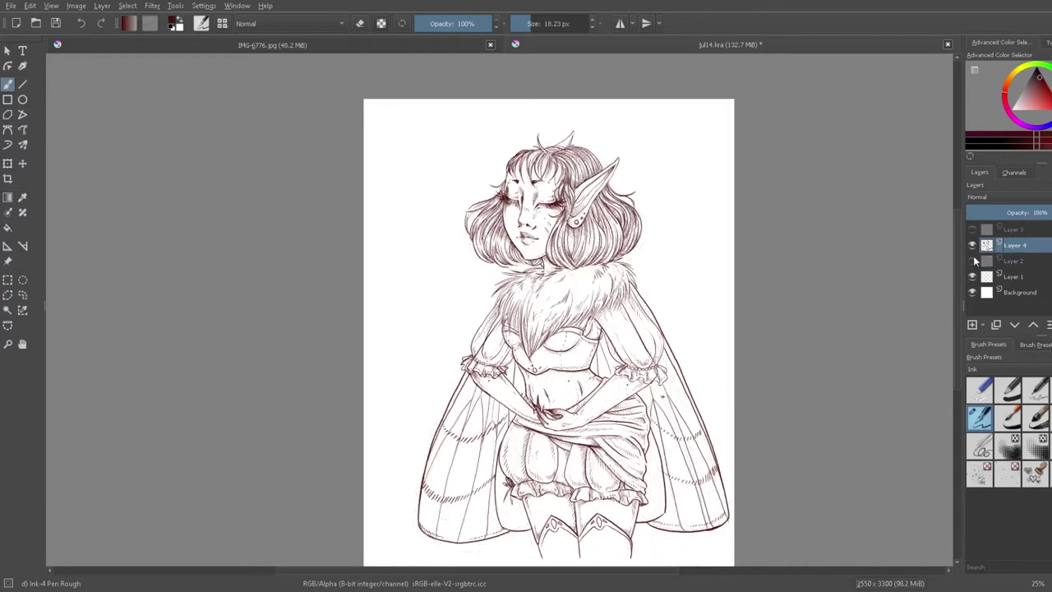
pyautogui.hotkey('ctrl', 'z')
pyautogui.hotkey('ctrl', 'z')
pyautogui.hotkey('ctrl', 'z')
pyautogui.moveTo(448, 540); pyautogui.dragTo(473, 380)
pyautogui.moveTo(483, 538); pyautogui.dragTo(496, 401)
pyautogui.moveTo(656, 380); pyautogui.dragTo(701, 530)
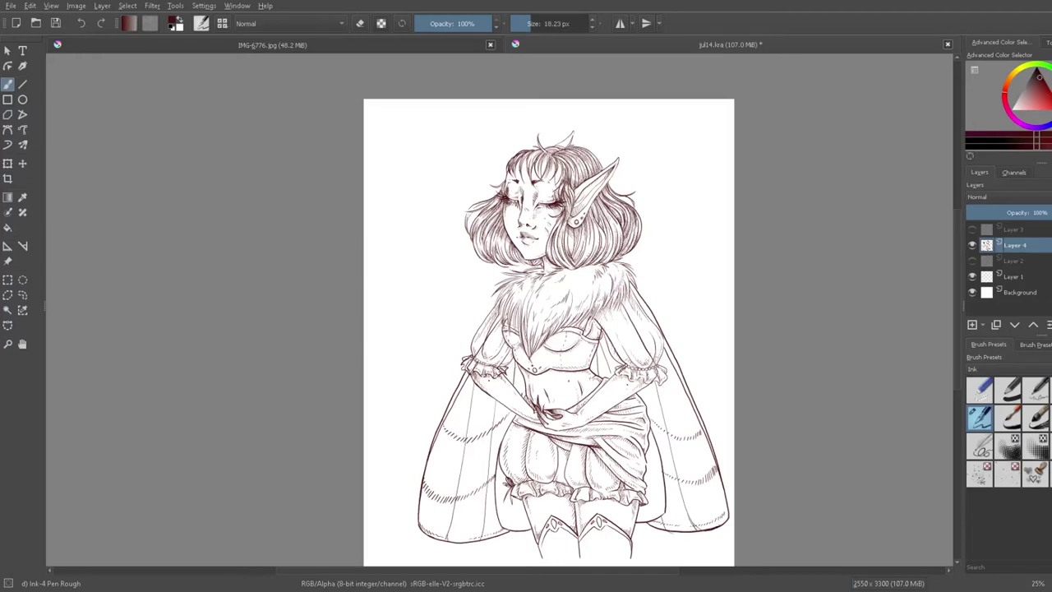
# Step: Add fold lines to the left cape panel between the upper and lower hatched bands and below the sleeve
pyautogui.moveTo(458, 418)
pyautogui.mouseDown()
pyautogui.moveTo(433, 525)
pyautogui.moveTo(470, 542)
pyautogui.moveTo(458, 486)
pyautogui.moveTo(485, 474)
pyautogui.mouseUp()
pyautogui.hotkey('ctrl', 'z')
pyautogui.moveTo(486, 437); pyautogui.dragTo(489, 483)
pyautogui.moveTo(471, 376)
pyautogui.mouseDown()
pyautogui.moveTo(460, 418)
pyautogui.moveTo(481, 422)
pyautogui.mouseUp()
# Step: Ink branching fold lines down the right cape panel from the sleeve ruffle to the hem
pyautogui.moveTo(680, 441); pyautogui.dragTo(686, 474)
pyautogui.hotkey('ctrl', 'z')
pyautogui.moveTo(687, 431); pyautogui.dragTo(728, 518)
pyautogui.moveTo(683, 432); pyautogui.dragTo(695, 521)
pyautogui.hotkey('ctrl', 'z')
pyautogui.moveTo(669, 379); pyautogui.dragTo(685, 431)
pyautogui.hotkey('ctrl', 'z')
pyautogui.moveTo(668, 377); pyautogui.dragTo(721, 511)
pyautogui.moveTo(683, 418); pyautogui.dragTo(692, 480)
pyautogui.hotkey('ctrl', 'z')
pyautogui.moveTo(683, 418); pyautogui.dragTo(700, 528)
pyautogui.moveTo(647, 391)
pyautogui.mouseDown()
pyautogui.moveTo(683, 530)
pyautogui.moveTo(654, 420)
pyautogui.mouseUp()
pyautogui.hotkey('ctrl', 'z')
# Step: Extend branching fold lines to the left panel's hem, add lines along the cape's inner edges, and save the drawing
pyautogui.moveTo(437, 500); pyautogui.dragTo(433, 531)
pyautogui.moveTo(455, 429); pyautogui.dragTo(437, 496)
pyautogui.moveTo(479, 438)
pyautogui.mouseDown()
pyautogui.moveTo(470, 542)
pyautogui.moveTo(435, 537)
pyautogui.mouseUp()
pyautogui.hotkey('ctrl', 'z')
pyautogui.hotkey('ctrl', 'z')
pyautogui.hotkey('ctrl', 'z')
pyautogui.moveTo(460, 417); pyautogui.dragTo(435, 539)
pyautogui.moveTo(475, 461); pyautogui.dragTo(467, 541)
pyautogui.moveTo(503, 467); pyautogui.dragTo(508, 530)
pyautogui.moveTo(656, 435)
pyautogui.mouseDown()
pyautogui.moveTo(659, 509)
pyautogui.moveTo(641, 518)
pyautogui.moveTo(661, 514)
pyautogui.mouseUp()
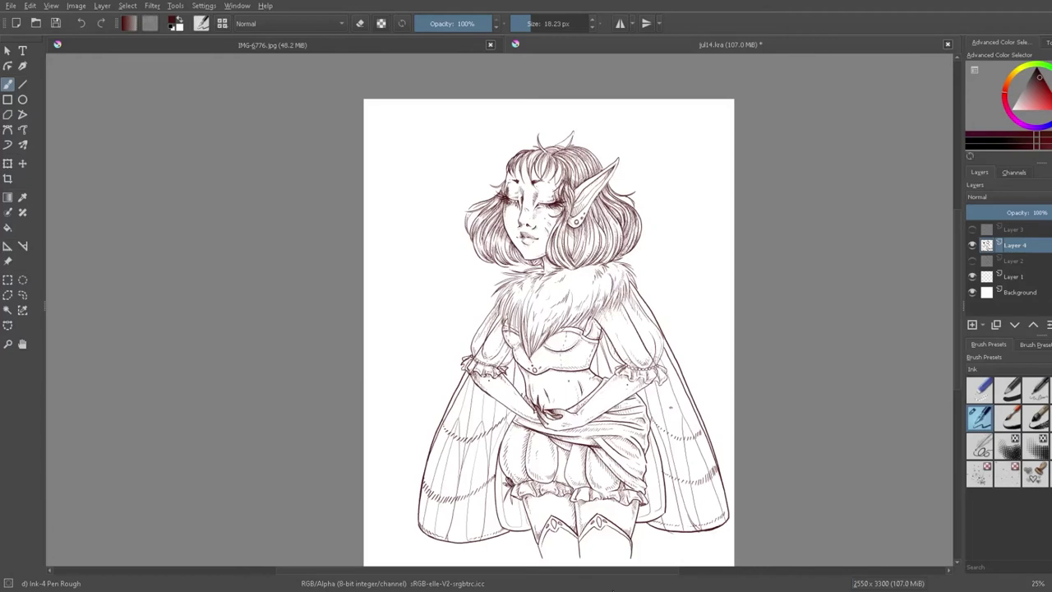
pyautogui.hotkey('ctrl', 's')
# Step: Shade both stockings below their pointed tops and the cape lining between arms and torso, saving the drawing
pyautogui.moveTo(549, 531); pyautogui.dragTo(550, 541)
pyautogui.moveTo(624, 534); pyautogui.dragTo(622, 557)
pyautogui.moveTo(601, 528); pyautogui.dragTo(584, 559)
pyautogui.hotkey('ctrl', 's')
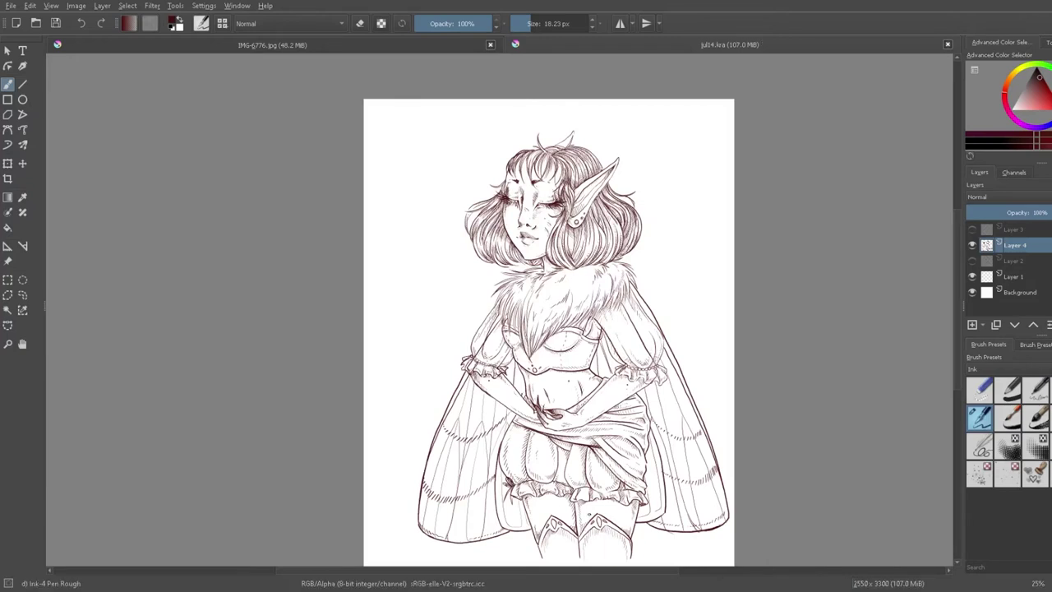
pyautogui.moveTo(513, 361); pyautogui.dragTo(524, 396)
pyautogui.moveTo(604, 333)
pyautogui.mouseDown()
pyautogui.moveTo(593, 373)
pyautogui.moveTo(616, 364)
pyautogui.mouseUp()
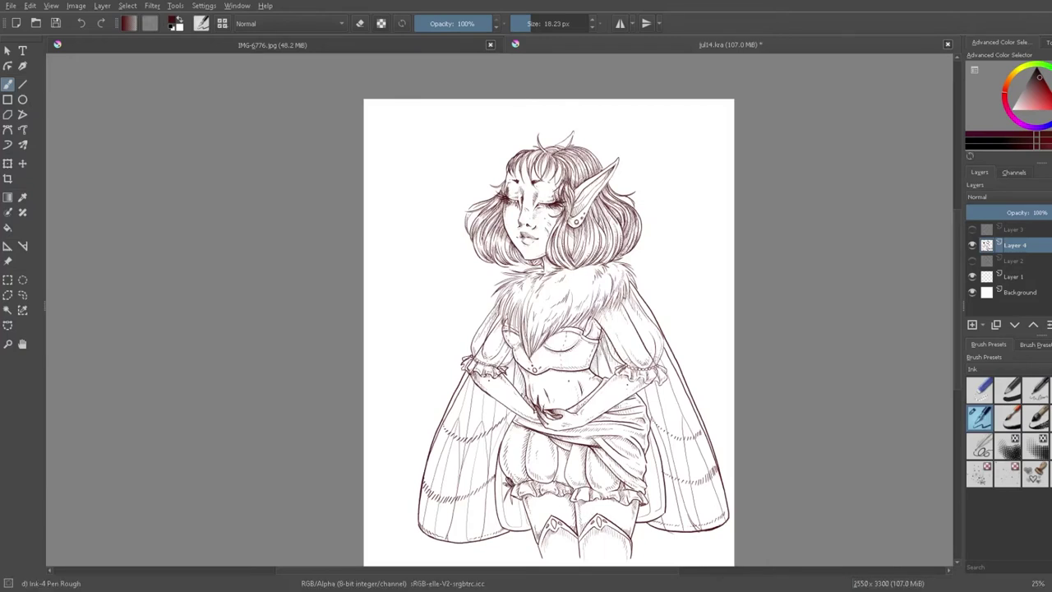
# Step: Show the Layer 2 sketch and ink on Layer 4 the centers of the two flowers in front of the stockings
pyautogui.scroll(-1, 602, 315)
pyautogui.scroll(1, 600, 315)
pyautogui.click(1013, 261)
pyautogui.click(973, 261)
pyautogui.click(1015, 245)
pyautogui.moveTo(559, 427); pyautogui.dragTo(561, 384)
pyautogui.moveTo(541, 517); pyautogui.dragTo(616, 518)
pyautogui.hotkey('ctrl', 'z')
pyautogui.moveTo(615, 521); pyautogui.dragTo(620, 518)
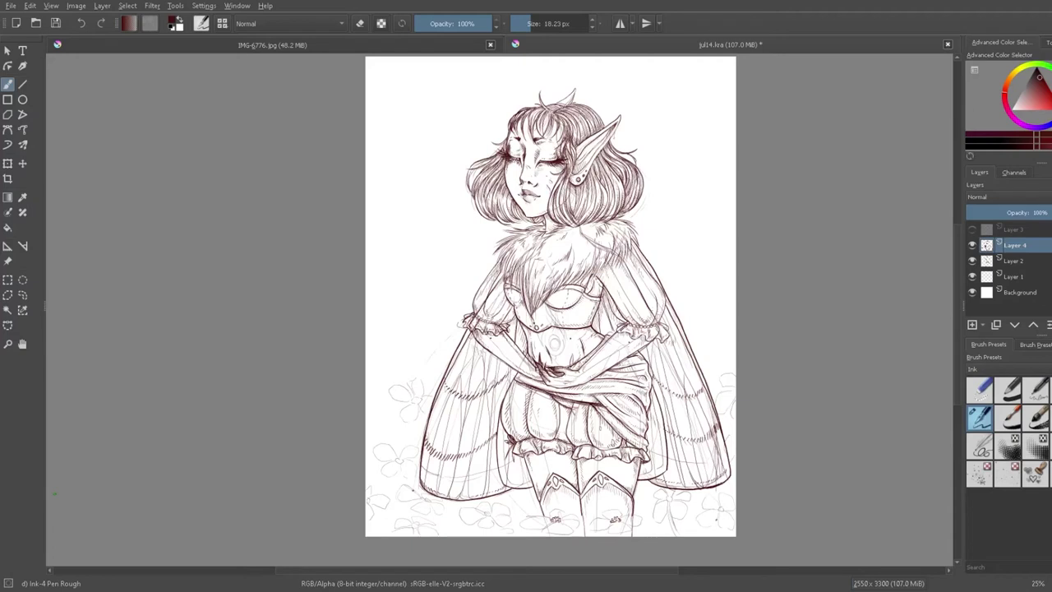
# Step: Ink the petals around the centers of both flowers in front of the stockings
pyautogui.moveTo(559, 523); pyautogui.dragTo(571, 534)
pyautogui.moveTo(556, 522); pyautogui.dragTo(566, 532)
pyautogui.moveTo(568, 527); pyautogui.dragTo(583, 523)
pyautogui.moveTo(563, 522)
pyautogui.mouseDown()
pyautogui.moveTo(572, 528)
pyautogui.moveTo(568, 508)
pyautogui.moveTo(542, 531)
pyautogui.moveTo(524, 521)
pyautogui.moveTo(552, 523)
pyautogui.mouseUp()
pyautogui.moveTo(616, 521)
pyautogui.mouseDown()
pyautogui.moveTo(630, 526)
pyautogui.moveTo(623, 538)
pyautogui.mouseUp()
pyautogui.moveTo(590, 527)
pyautogui.mouseDown()
pyautogui.moveTo(613, 532)
pyautogui.moveTo(613, 521)
pyautogui.moveTo(645, 516)
pyautogui.moveTo(623, 508)
pyautogui.mouseUp()
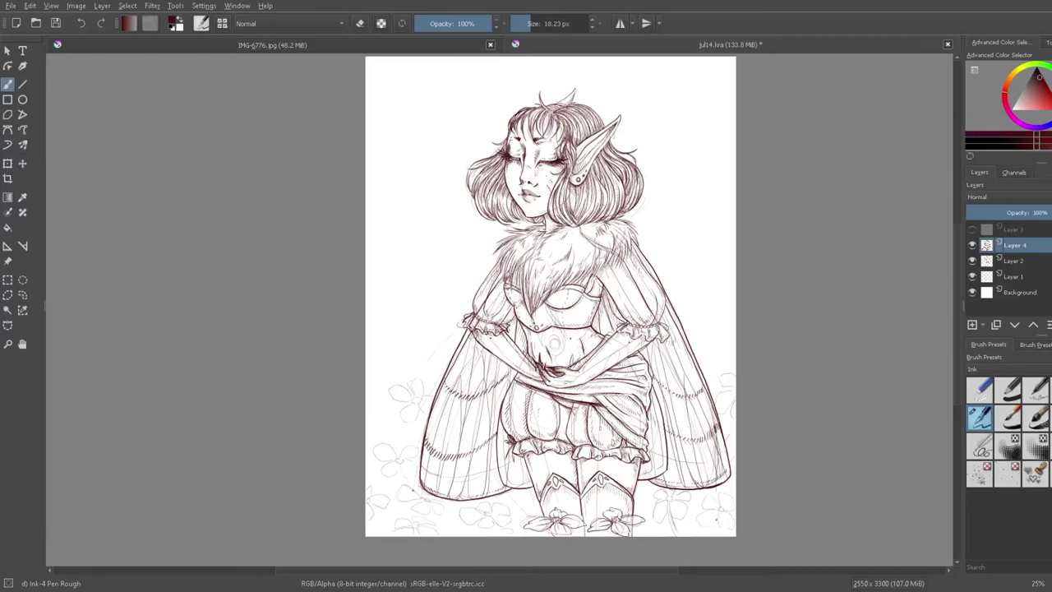
pyautogui.moveTo(548, 528)
pyautogui.mouseDown()
pyautogui.moveTo(516, 516)
pyautogui.moveTo(532, 523)
pyautogui.mouseUp()
pyautogui.moveTo(599, 521)
pyautogui.mouseDown()
pyautogui.moveTo(586, 508)
pyautogui.moveTo(583, 534)
pyautogui.mouseUp()
# Step: Ink leaves around the two flowers in front of the legs and save the drawing
pyautogui.moveTo(588, 514)
pyautogui.mouseDown()
pyautogui.moveTo(596, 523)
pyautogui.moveTo(649, 507)
pyautogui.mouseUp()
pyautogui.moveTo(649, 508); pyautogui.dragTo(636, 536)
pyautogui.moveTo(535, 507)
pyautogui.mouseDown()
pyautogui.moveTo(541, 517)
pyautogui.moveTo(488, 511)
pyautogui.mouseUp()
pyautogui.hotkey('ctrl', 's')
# Step: Add a new layer and ink a flower with its center and petals to the left of the stockings
pyautogui.press('Insert')
pyautogui.moveTo(484, 514); pyautogui.dragTo(456, 512)
pyautogui.moveTo(457, 512)
pyautogui.mouseDown()
pyautogui.moveTo(483, 518)
pyautogui.moveTo(467, 514)
pyautogui.mouseUp()
pyautogui.moveTo(495, 514); pyautogui.dragTo(518, 517)
pyautogui.moveTo(486, 518)
pyautogui.mouseDown()
pyautogui.moveTo(482, 532)
pyautogui.moveTo(495, 520)
pyautogui.mouseUp()
pyautogui.moveTo(485, 511); pyautogui.dragTo(496, 511)
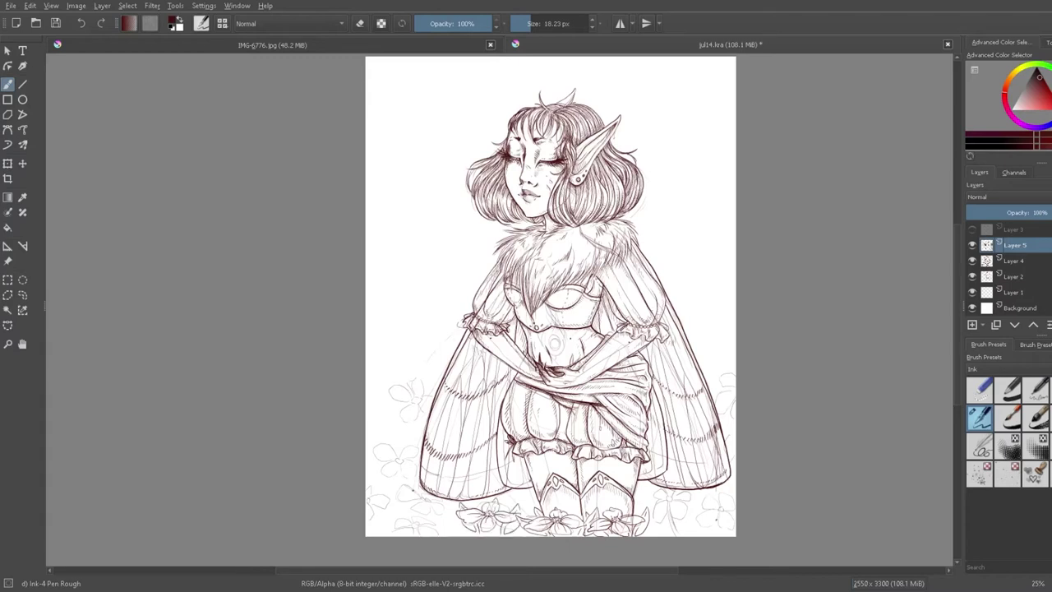
# Step: Ink a flower with its center and petals below the right cape panel, next to the legs
pyautogui.moveTo(664, 497); pyautogui.dragTo(675, 502)
pyautogui.moveTo(655, 505); pyautogui.dragTo(666, 521)
pyautogui.moveTo(672, 503)
pyautogui.mouseDown()
pyautogui.moveTo(691, 515)
pyautogui.moveTo(649, 490)
pyautogui.mouseUp()
pyautogui.moveTo(676, 491); pyautogui.dragTo(694, 502)
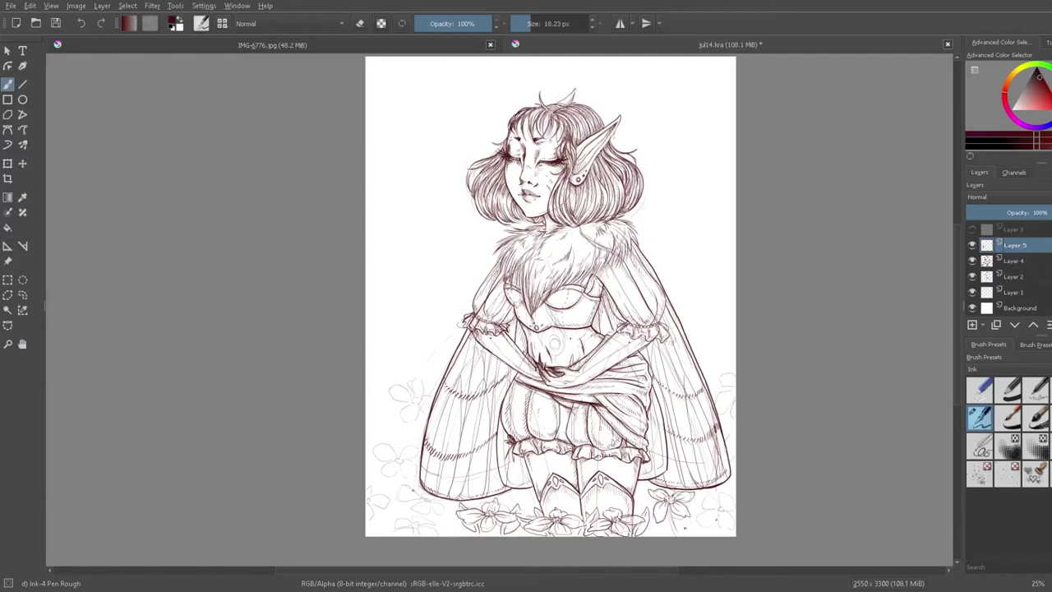
# Step: Ink another flower in the page's lower right corner and fill in leaves beneath the right-hand flowers
pyautogui.moveTo(696, 512); pyautogui.dragTo(723, 529)
pyautogui.moveTo(700, 493); pyautogui.dragTo(733, 509)
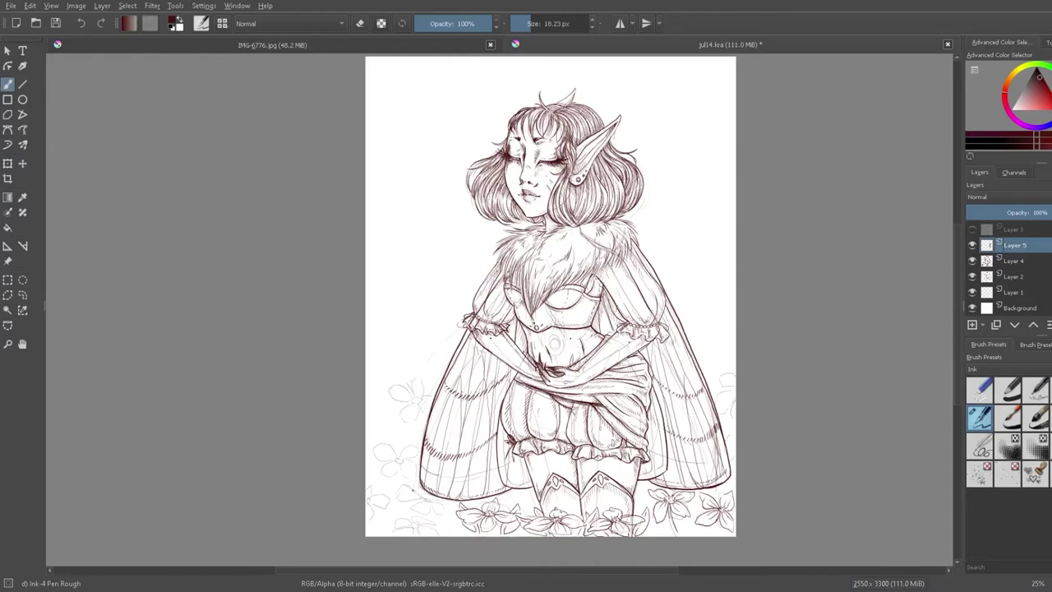
pyautogui.moveTo(676, 515)
pyautogui.mouseDown()
pyautogui.moveTo(698, 536)
pyautogui.moveTo(659, 536)
pyautogui.mouseUp()
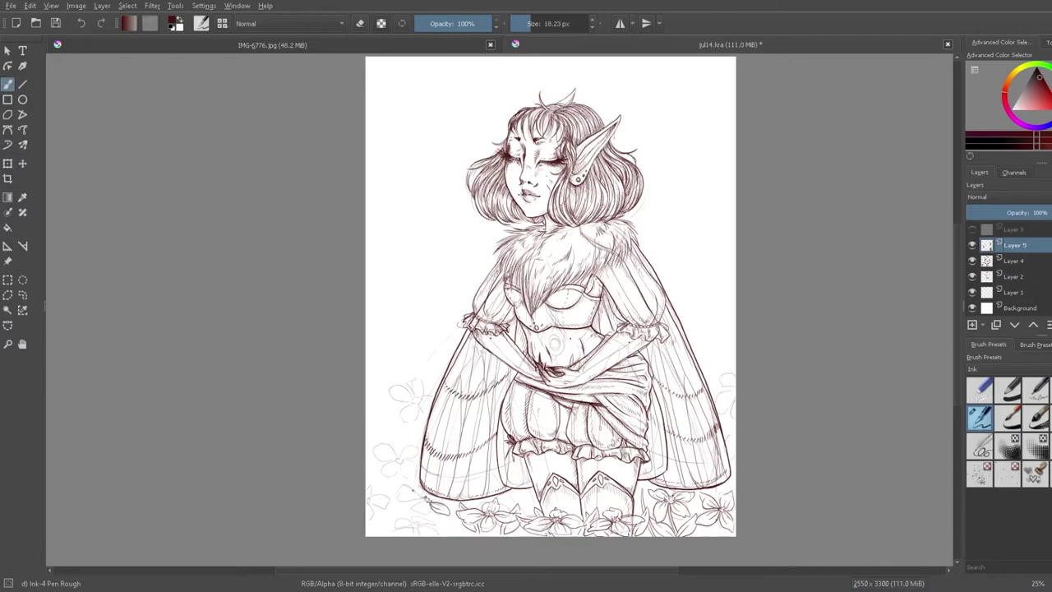
# Step: Ink the flowers and leaves below the left cape hem out to the page's lower left corner
pyautogui.moveTo(421, 496)
pyautogui.mouseDown()
pyautogui.moveTo(444, 512)
pyautogui.moveTo(406, 496)
pyautogui.mouseUp()
pyautogui.moveTo(446, 526); pyautogui.dragTo(454, 530)
pyautogui.moveTo(444, 524); pyautogui.dragTo(418, 526)
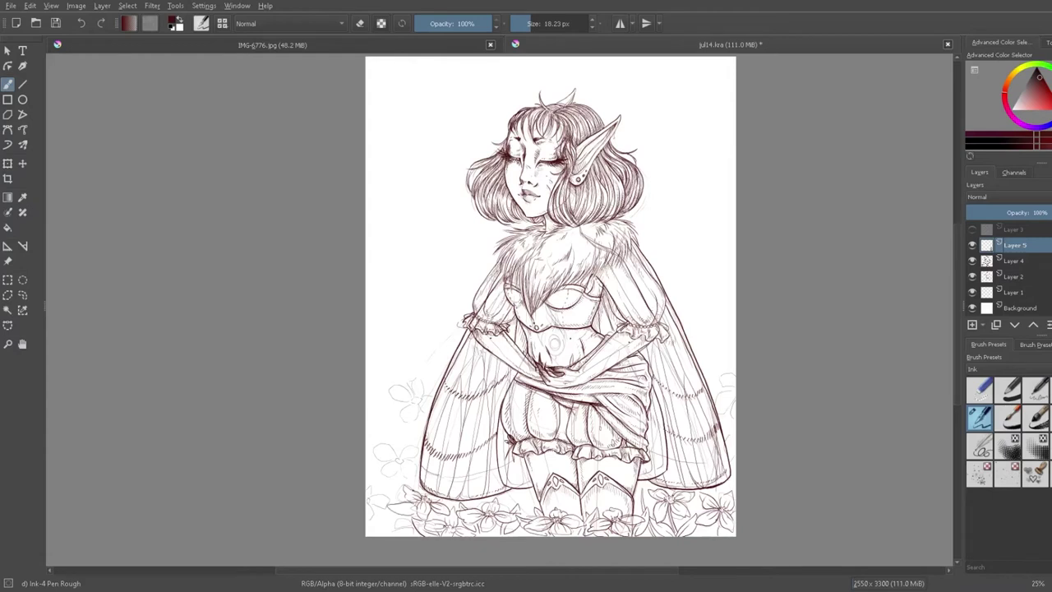
pyautogui.moveTo(416, 515); pyautogui.dragTo(388, 503)
pyautogui.moveTo(406, 500); pyautogui.dragTo(403, 476)
pyautogui.moveTo(525, 494); pyautogui.dragTo(524, 514)
pyautogui.moveTo(375, 527)
pyautogui.mouseDown()
pyautogui.moveTo(383, 476)
pyautogui.moveTo(392, 536)
pyautogui.mouseUp()
# Step: Ink the raised flower beside the left cape panel and a long curved stem above it
pyautogui.moveTo(396, 459); pyautogui.dragTo(405, 464)
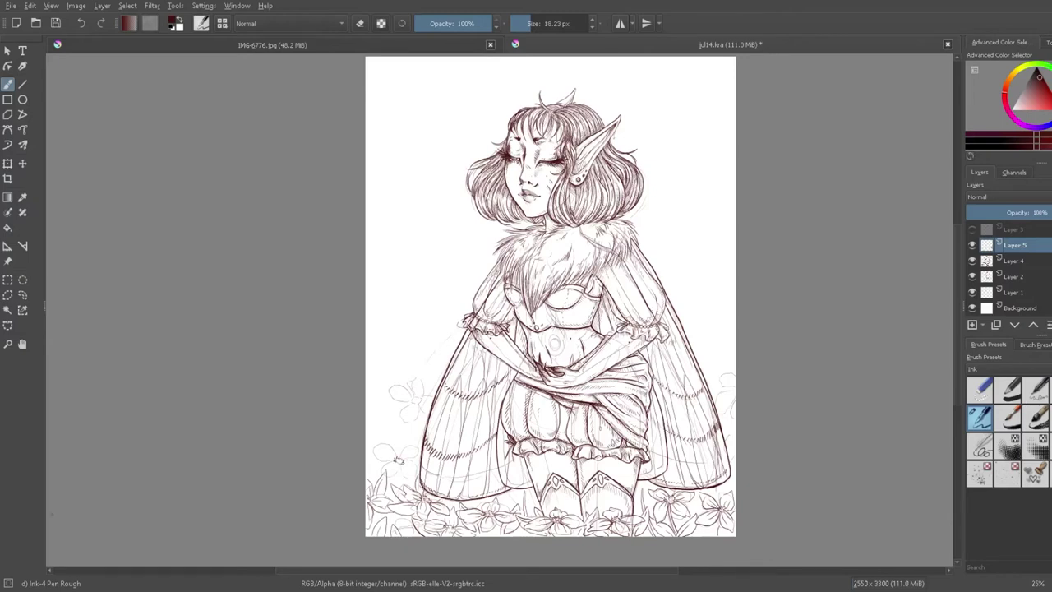
pyautogui.moveTo(398, 460); pyautogui.dragTo(383, 454)
pyautogui.moveTo(380, 462); pyautogui.dragTo(403, 449)
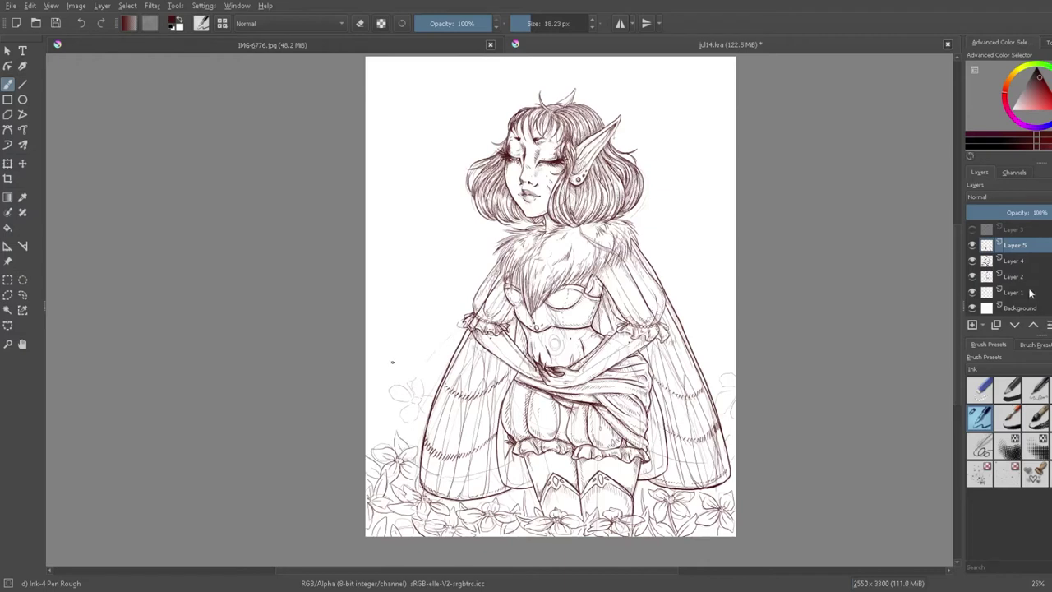
pyautogui.moveTo(377, 392); pyautogui.dragTo(377, 448)
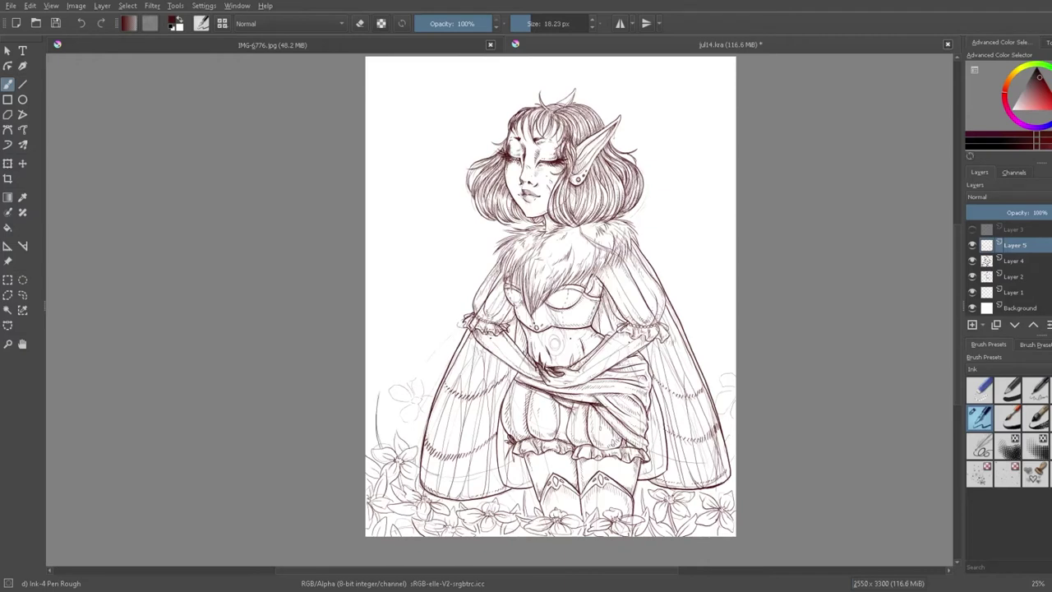
# Step: Fill the gaps between the flowers along the page bottom and right edge with stems and grass blades
pyautogui.moveTo(401, 516); pyautogui.dragTo(406, 536)
pyautogui.moveTo(497, 520); pyautogui.dragTo(496, 537)
pyautogui.moveTo(717, 521); pyautogui.dragTo(717, 537)
pyautogui.moveTo(733, 456); pyautogui.dragTo(733, 479)
pyautogui.moveTo(681, 516); pyautogui.dragTo(680, 529)
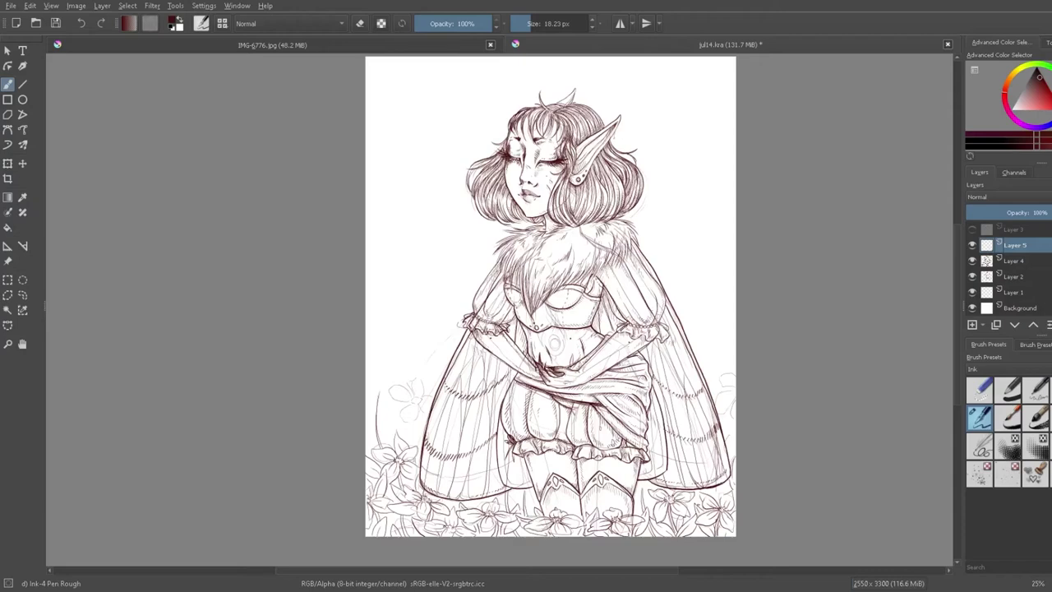
pyautogui.moveTo(696, 490); pyautogui.dragTo(696, 505)
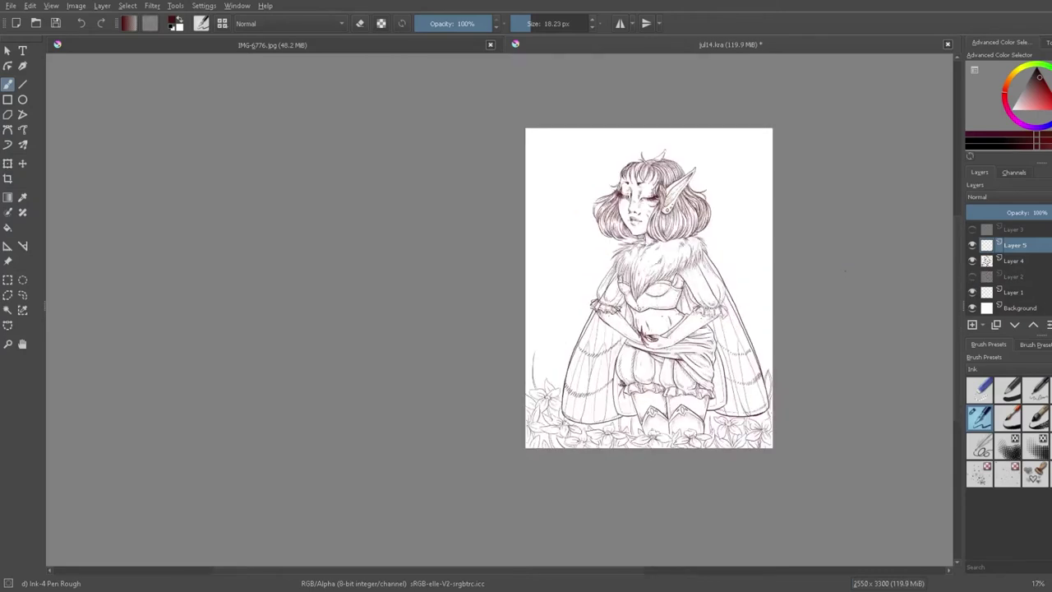
# Step: Rename Layer 2 as underdrawing
pyautogui.scroll(1, 845, 271)
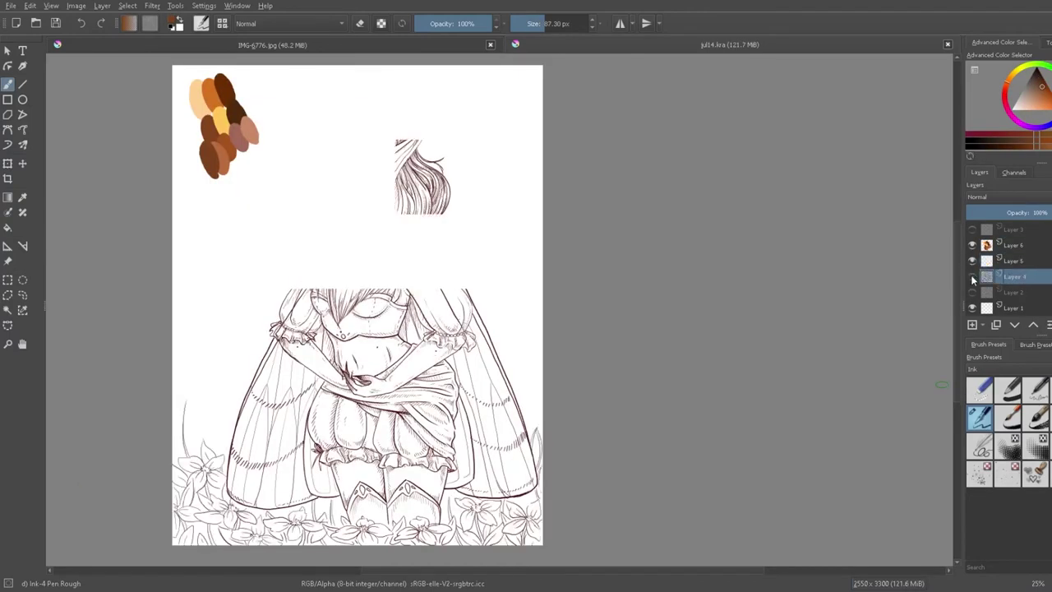
pyautogui.click(1013, 294)
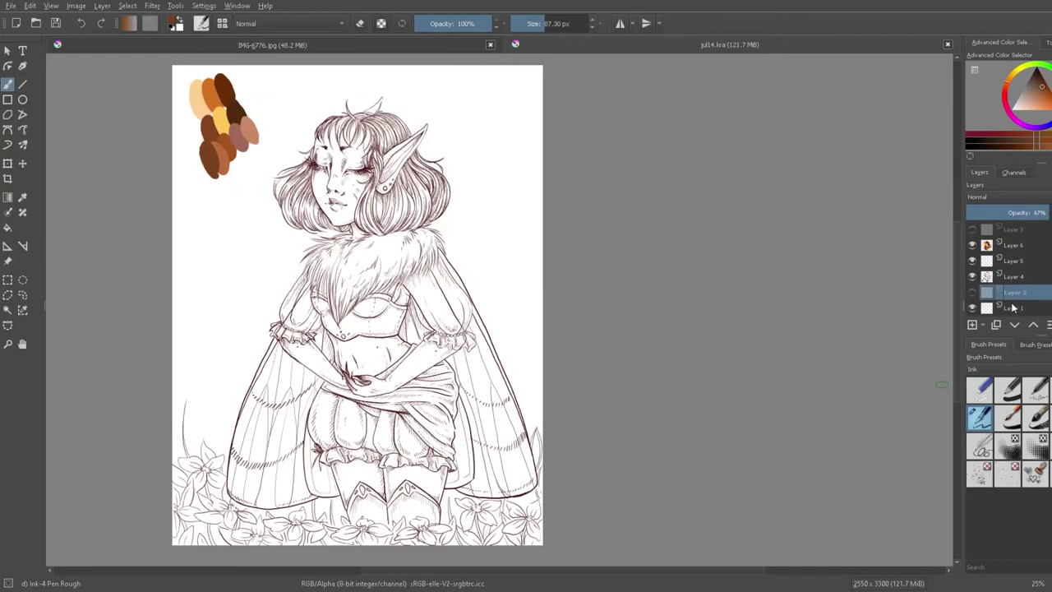
pyautogui.doubleClick(1014, 293)
pyautogui.write('underdrawing')
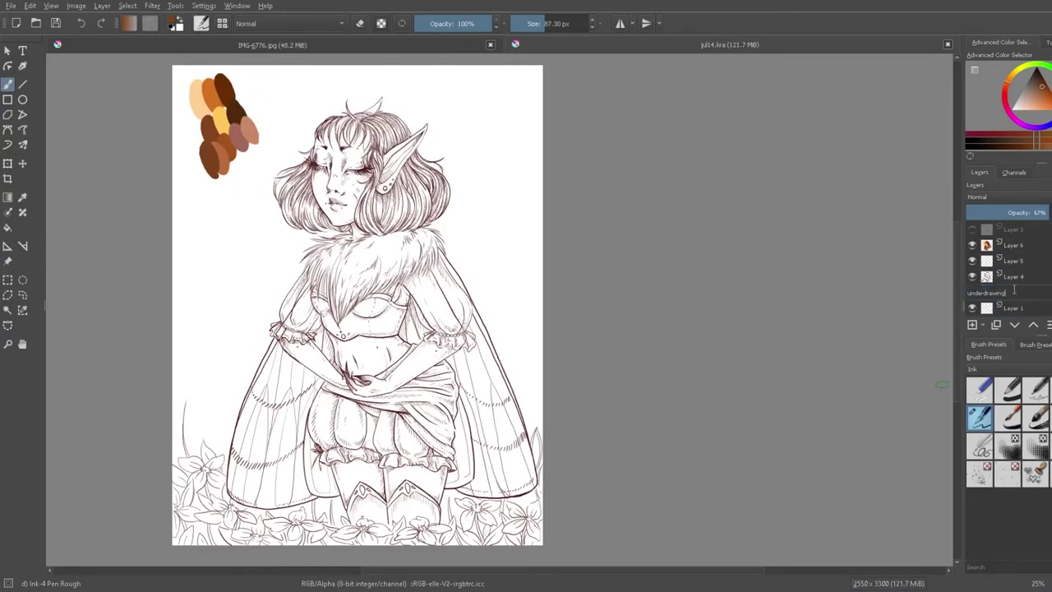
pyautogui.press('Return')
# Step: Add a new paint layer directly above the underdrawing layer
pyautogui.click(1013, 308)
pyautogui.click(973, 294)
pyautogui.scroll(1, 974, 263)
pyautogui.click(1013, 293)
pyautogui.click(973, 325)
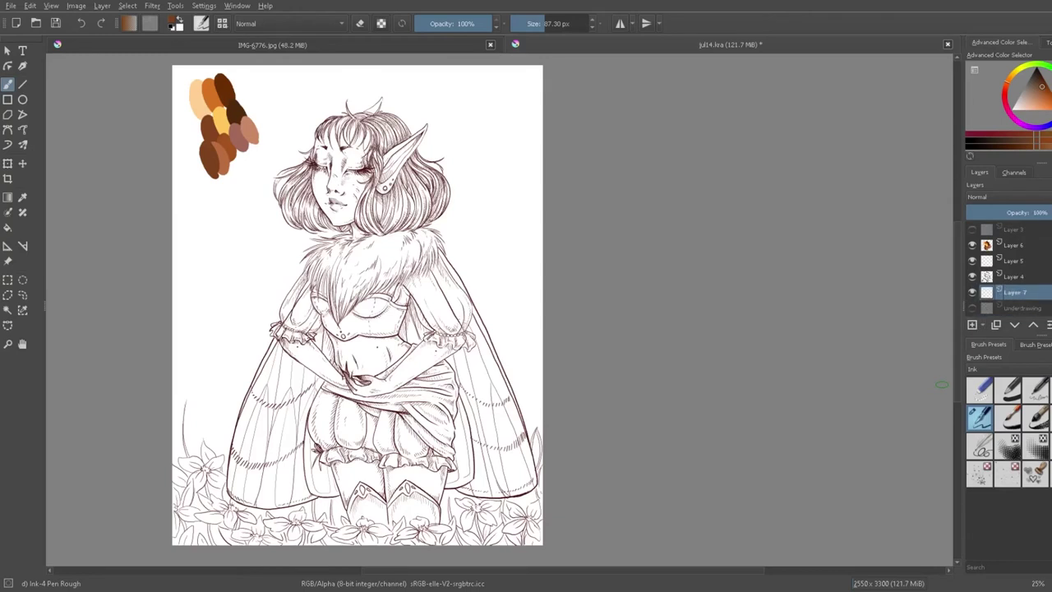
# Step: Fill the face and both pointed ears with the terracotta skin tone from the palette swatches
pyautogui.keyDown('ctrl'); pyautogui.click(251, 131); pyautogui.keyUp('ctrl')
pyautogui.moveTo(333, 164); pyautogui.dragTo(345, 198)
pyautogui.moveTo(345, 141); pyautogui.dragTo(371, 140)
pyautogui.moveTo(354, 190); pyautogui.dragTo(329, 200)
pyautogui.moveTo(321, 161); pyautogui.dragTo(332, 154)
pyautogui.moveTo(343, 211)
pyautogui.mouseDown()
pyautogui.moveTo(319, 180)
pyautogui.moveTo(321, 132)
pyautogui.mouseUp()
pyautogui.scroll(3, 328, 61)
pyautogui.moveTo(320, 254)
pyautogui.mouseDown()
pyautogui.moveTo(351, 304)
pyautogui.moveTo(390, 288)
pyautogui.moveTo(413, 411)
pyautogui.moveTo(306, 411)
pyautogui.mouseUp()
pyautogui.moveTo(958, 213)
pyautogui.mouseDown()
pyautogui.moveTo(959, 273)
pyautogui.moveTo(959, 215)
pyautogui.mouseUp()
pyautogui.moveTo(502, 261)
pyautogui.mouseDown()
pyautogui.moveTo(481, 328)
pyautogui.moveTo(591, 165)
pyautogui.mouseUp()
pyautogui.moveTo(564, 230); pyautogui.dragTo(583, 194)
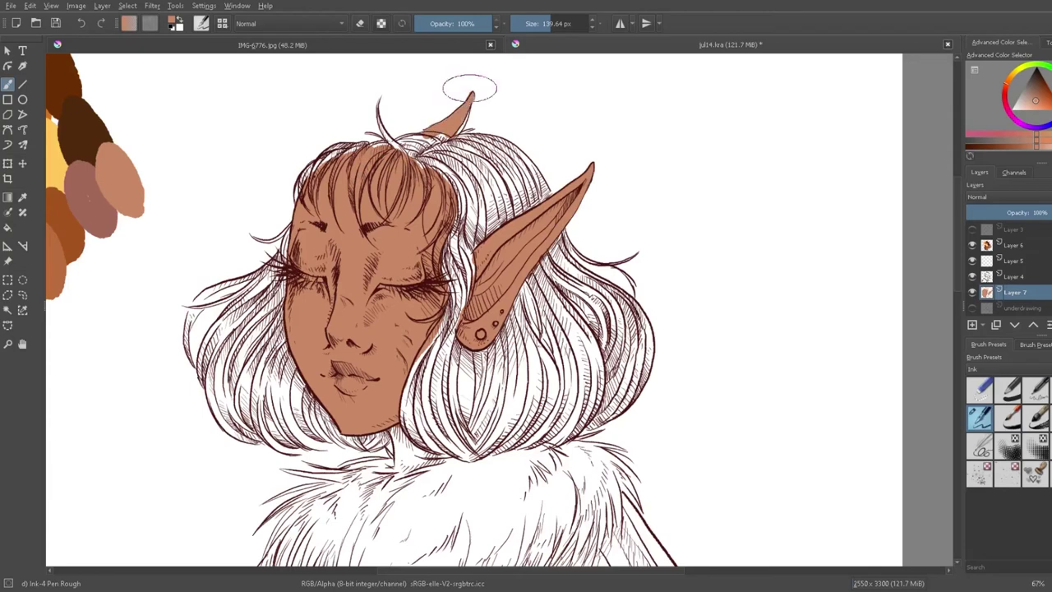
# Step: Fill the neck and bare midriff with the same skin tone and erase the spill at the waist
pyautogui.scroll(-5, 457, 98)
pyautogui.moveTo(395, 220); pyautogui.dragTo(427, 261)
pyautogui.moveTo(957, 335); pyautogui.dragTo(958, 380)
pyautogui.moveTo(609, 344); pyautogui.dragTo(615, 363)
pyautogui.moveTo(434, 370); pyautogui.dragTo(393, 423)
pyautogui.moveTo(380, 411)
pyautogui.mouseDown()
pyautogui.moveTo(360, 401)
pyautogui.moveTo(343, 337)
pyautogui.moveTo(427, 329)
pyautogui.moveTo(542, 346)
pyautogui.moveTo(411, 415)
pyautogui.moveTo(402, 353)
pyautogui.moveTo(530, 357)
pyautogui.moveTo(563, 338)
pyautogui.mouseUp()
pyautogui.press('e')
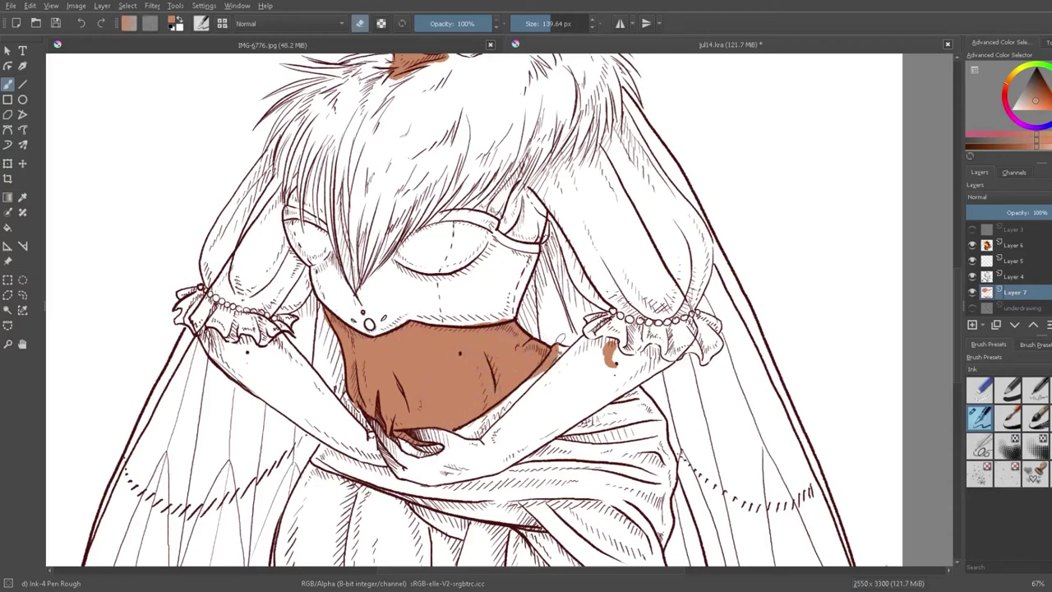
pyautogui.press('e')
# Step: Fill the arms, hands, shoulders and bare thighs with the flat skin tone
pyautogui.scroll(-1, 330, 157)
pyautogui.moveTo(311, 337)
pyautogui.mouseDown()
pyautogui.moveTo(272, 301)
pyautogui.moveTo(298, 300)
pyautogui.moveTo(353, 367)
pyautogui.moveTo(248, 296)
pyautogui.moveTo(296, 341)
pyautogui.moveTo(370, 383)
pyautogui.moveTo(337, 376)
pyautogui.moveTo(366, 365)
pyautogui.moveTo(393, 394)
pyautogui.moveTo(419, 377)
pyautogui.moveTo(448, 376)
pyautogui.moveTo(407, 364)
pyautogui.moveTo(527, 306)
pyautogui.moveTo(420, 398)
pyautogui.moveTo(489, 368)
pyautogui.moveTo(538, 298)
pyautogui.moveTo(511, 305)
pyautogui.moveTo(506, 317)
pyautogui.moveTo(568, 306)
pyautogui.moveTo(485, 378)
pyautogui.mouseUp()
pyautogui.scroll(-2, 264, 229)
pyautogui.scroll(2, 200, 296)
pyautogui.moveTo(460, 476)
pyautogui.mouseDown()
pyautogui.moveTo(438, 474)
pyautogui.moveTo(416, 504)
pyautogui.moveTo(434, 538)
pyautogui.mouseUp()
pyautogui.moveTo(463, 482)
pyautogui.mouseDown()
pyautogui.moveTo(510, 543)
pyautogui.moveTo(544, 486)
pyautogui.moveTo(491, 475)
pyautogui.moveTo(494, 505)
pyautogui.moveTo(550, 481)
pyautogui.moveTo(609, 539)
pyautogui.moveTo(625, 485)
pyautogui.moveTo(610, 503)
pyautogui.mouseUp()
pyautogui.scroll(-2, 531, 454)
pyautogui.moveTo(532, 291)
pyautogui.mouseDown()
pyautogui.moveTo(537, 301)
pyautogui.moveTo(524, 286)
pyautogui.moveTo(571, 317)
pyautogui.moveTo(546, 288)
pyautogui.moveTo(579, 324)
pyautogui.moveTo(547, 265)
pyautogui.moveTo(584, 333)
pyautogui.moveTo(566, 336)
pyautogui.moveTo(586, 309)
pyautogui.moveTo(565, 270)
pyautogui.mouseUp()
pyautogui.moveTo(436, 324)
pyautogui.mouseDown()
pyautogui.moveTo(424, 339)
pyautogui.moveTo(415, 332)
pyautogui.moveTo(444, 286)
pyautogui.moveTo(448, 331)
pyautogui.moveTo(433, 326)
pyautogui.mouseUp()
pyautogui.moveTo(450, 283); pyautogui.dragTo(449, 289)
pyautogui.moveTo(237, 207); pyautogui.dragTo(352, 223)
pyautogui.keyDown('ctrl'); pyautogui.click(461, 107); pyautogui.keyUp('ctrl')
pyautogui.moveTo(660, 208)
pyautogui.mouseDown()
pyautogui.moveTo(642, 224)
pyautogui.moveTo(619, 220)
pyautogui.moveTo(668, 206)
pyautogui.moveTo(649, 225)
pyautogui.mouseUp()
pyautogui.hotkey('ctrl', 'z')
pyautogui.hotkey('ctrl', 'z')
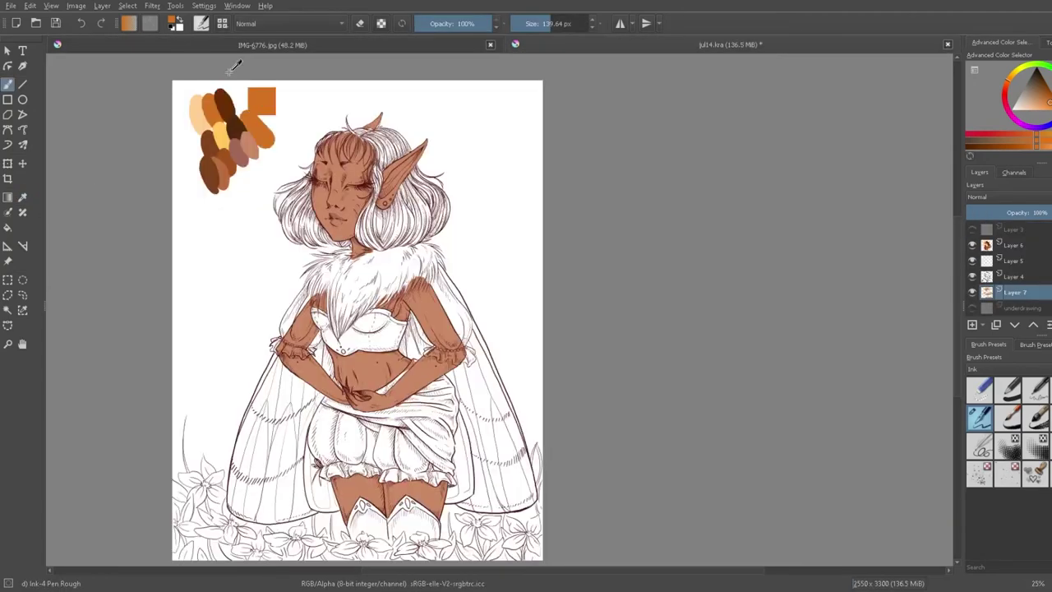
# Step: Sample a light orange from the reference photo for the hair, adding hair color swatches beside the palette
pyautogui.click(273, 45)
pyautogui.click(699, 45)
pyautogui.moveTo(254, 123)
pyautogui.mouseDown()
pyautogui.moveTo(265, 139)
pyautogui.moveTo(278, 133)
pyautogui.mouseUp()
pyautogui.click(272, 46)
pyautogui.click(23, 197)
pyautogui.click(534, 157)
pyautogui.click(637, 46)
# Step: Fill the hair around and below the large ear with the light orange
pyautogui.moveTo(413, 216)
pyautogui.mouseDown()
pyautogui.moveTo(369, 236)
pyautogui.moveTo(375, 214)
pyautogui.mouseUp()
pyautogui.scroll(2, 272, 182)
pyautogui.moveTo(468, 281)
pyautogui.mouseDown()
pyautogui.moveTo(476, 294)
pyautogui.moveTo(514, 297)
pyautogui.mouseUp()
pyautogui.moveTo(546, 210)
pyautogui.mouseDown()
pyautogui.moveTo(584, 239)
pyautogui.moveTo(525, 296)
pyautogui.moveTo(559, 292)
pyautogui.moveTo(596, 247)
pyautogui.moveTo(526, 210)
pyautogui.moveTo(510, 230)
pyautogui.moveTo(477, 216)
pyautogui.moveTo(510, 107)
pyautogui.moveTo(473, 185)
pyautogui.moveTo(526, 123)
pyautogui.moveTo(535, 82)
pyautogui.moveTo(477, 136)
pyautogui.moveTo(530, 113)
pyautogui.moveTo(465, 174)
pyautogui.mouseUp()
pyautogui.moveTo(472, 107); pyautogui.dragTo(465, 168)
pyautogui.moveTo(559, 171); pyautogui.dragTo(609, 203)
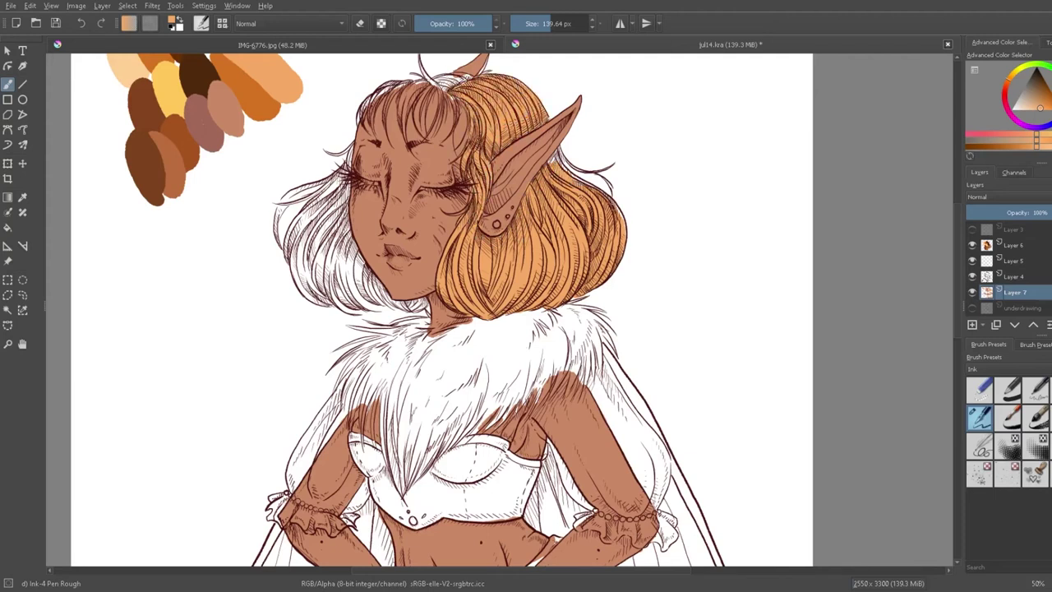
pyautogui.moveTo(554, 157); pyautogui.dragTo(602, 191)
pyautogui.moveTo(560, 151); pyautogui.dragTo(615, 198)
# Step: Fill the bangs, the crown strands and the other side of the bob with the light orange
pyautogui.moveTo(457, 100); pyautogui.dragTo(442, 84)
pyautogui.moveTo(459, 75)
pyautogui.mouseDown()
pyautogui.moveTo(402, 108)
pyautogui.moveTo(402, 128)
pyautogui.mouseUp()
pyautogui.moveTo(312, 227)
pyautogui.mouseDown()
pyautogui.moveTo(328, 296)
pyautogui.moveTo(353, 301)
pyautogui.moveTo(325, 296)
pyautogui.moveTo(296, 213)
pyautogui.moveTo(292, 280)
pyautogui.moveTo(337, 185)
pyautogui.moveTo(368, 283)
pyautogui.moveTo(419, 306)
pyautogui.mouseUp()
pyautogui.moveTo(341, 174)
pyautogui.mouseDown()
pyautogui.moveTo(292, 205)
pyautogui.moveTo(280, 247)
pyautogui.mouseUp()
pyautogui.moveTo(325, 151); pyautogui.dragTo(353, 145)
pyautogui.moveTo(359, 125)
pyautogui.mouseDown()
pyautogui.moveTo(367, 97)
pyautogui.moveTo(418, 75)
pyautogui.mouseUp()
pyautogui.moveTo(420, 57); pyautogui.dragTo(436, 81)
pyautogui.moveTo(338, 307)
pyautogui.mouseDown()
pyautogui.moveTo(390, 309)
pyautogui.moveTo(355, 313)
pyautogui.mouseUp()
pyautogui.scroll(-2, 349, 256)
pyautogui.scroll(1, 352, 259)
pyautogui.keyDown('ctrl'); pyautogui.click(280, 158); pyautogui.keyUp('ctrl')
pyautogui.moveTo(423, 333); pyautogui.dragTo(381, 418)
pyautogui.moveTo(379, 329); pyautogui.dragTo(377, 407)
pyautogui.hotkey('ctrl', 'z')
pyautogui.hotkey('ctrl', 'z')
# Step: Lower the brush opacity to 30% and glaze golden orange over the eyelids and lips
pyautogui.keyDown('ctrl'); pyautogui.click(492, 262); pyautogui.keyUp('ctrl')
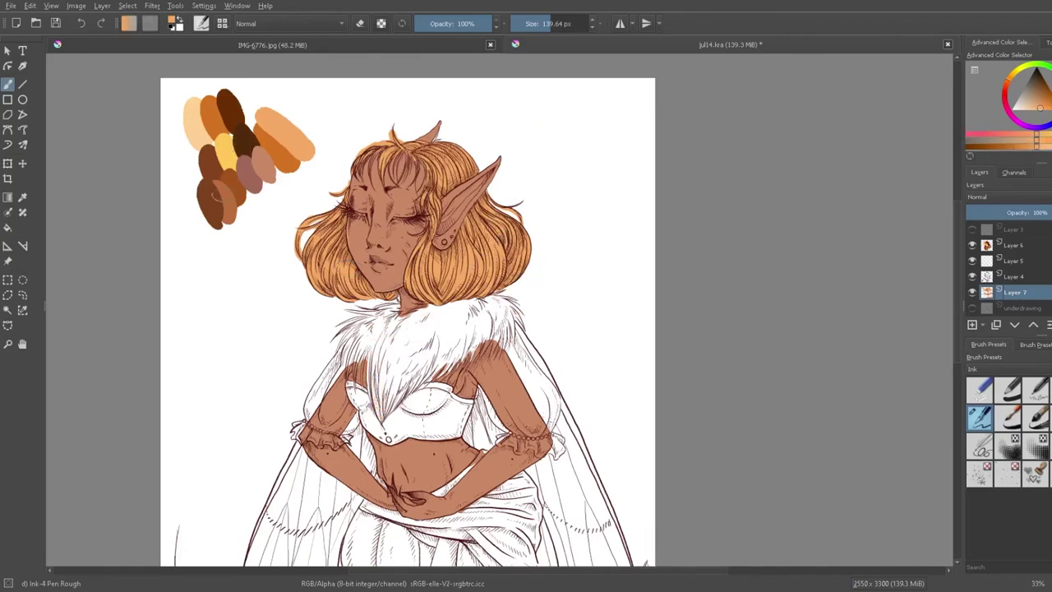
pyautogui.keyDown('ctrl'); pyautogui.click(334, 195); pyautogui.keyUp('ctrl')
pyautogui.click(437, 24)
pyautogui.moveTo(417, 217)
pyautogui.mouseDown()
pyautogui.moveTo(408, 208)
pyautogui.moveTo(417, 206)
pyautogui.moveTo(365, 199)
pyautogui.mouseUp()
pyautogui.keyDown('ctrl'); pyautogui.click(361, 204); pyautogui.keyUp('ctrl')
pyautogui.moveTo(373, 266); pyautogui.dragTo(383, 267)
pyautogui.moveTo(370, 260); pyautogui.dragTo(381, 265)
pyautogui.keyDown('ctrl'); pyautogui.click(379, 264); pyautogui.keyUp('ctrl')
pyautogui.keyDown('ctrl'); pyautogui.click(426, 268); pyautogui.keyUp('ctrl')
# Step: Deepen the eyelids with dark brown from the palette and blend the edges with tones sampled from the face
pyautogui.moveTo(401, 209); pyautogui.dragTo(410, 206)
pyautogui.moveTo(357, 206); pyautogui.dragTo(365, 198)
pyautogui.keyDown('ctrl'); pyautogui.click(245, 138); pyautogui.keyUp('ctrl')
pyautogui.moveTo(398, 207)
pyautogui.mouseDown()
pyautogui.moveTo(407, 196)
pyautogui.moveTo(360, 200)
pyautogui.moveTo(409, 203)
pyautogui.mouseUp()
pyautogui.keyDown('ctrl'); pyautogui.click(401, 201); pyautogui.keyUp('ctrl')
pyautogui.keyDown('ctrl'); pyautogui.click(352, 162); pyautogui.keyUp('ctrl')
pyautogui.keyDown('ctrl'); pyautogui.click(397, 196); pyautogui.keyUp('ctrl')
pyautogui.keyDown('ctrl'); pyautogui.click(393, 231); pyautogui.keyUp('ctrl')
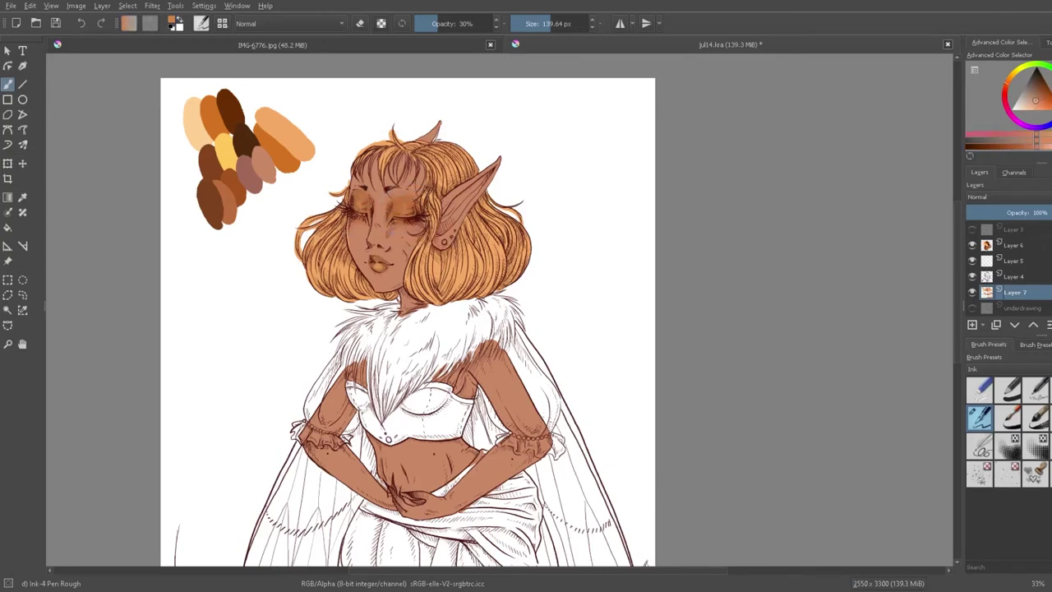
# Step: Blend the eyelid color with sampled orange and brown tones, using 16% opacity and a 53.14 px brush
pyautogui.keyDown('ctrl'); pyautogui.click(350, 179); pyautogui.keyUp('ctrl')
pyautogui.click(428, 23)
pyautogui.click(536, 23)
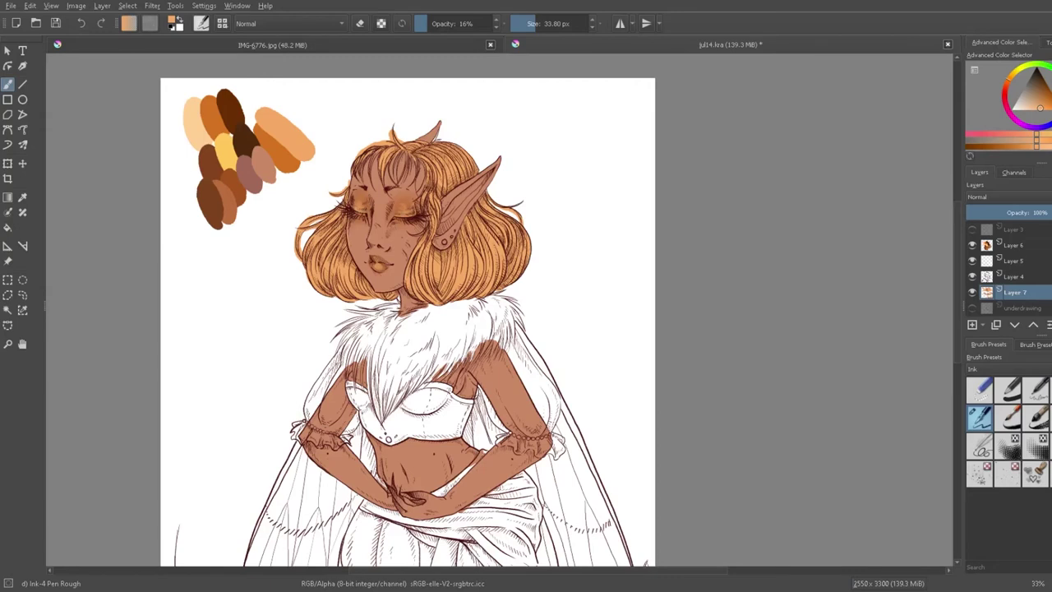
pyautogui.keyDown('ctrl'); pyautogui.click(237, 191); pyautogui.keyUp('ctrl')
pyautogui.click(539, 23)
pyautogui.keyDown('ctrl'); pyautogui.click(370, 239); pyautogui.keyUp('ctrl')
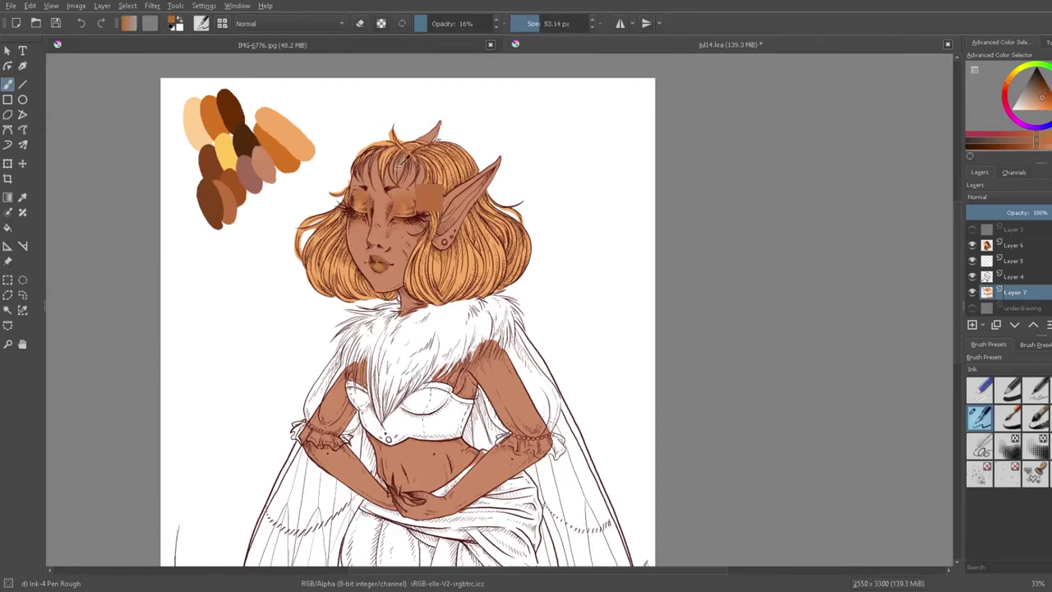
# Step: Paint over the golden lips with the sampled skin tone at full opacity
pyautogui.click(1016, 135)
pyautogui.press('i')
pyautogui.press(']')
pyautogui.keyDown('ctrl'); pyautogui.click(396, 274); pyautogui.keyUp('ctrl')
pyautogui.click(493, 23)
pyautogui.moveTo(371, 259); pyautogui.dragTo(386, 270)
# Step: Tint the cheeks and lips with a muted red at 14% opacity and a 78.72 px brush
pyautogui.click(1041, 97)
pyautogui.click(358, 222)
pyautogui.click(429, 23)
pyautogui.press('i')
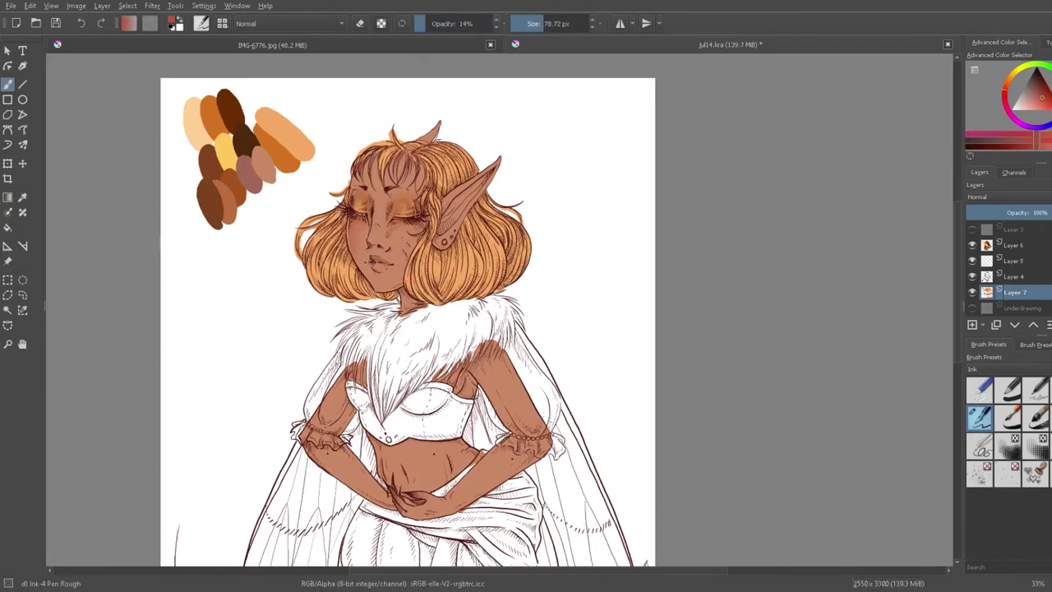
pyautogui.moveTo(373, 260)
pyautogui.mouseDown()
pyautogui.moveTo(383, 268)
pyautogui.moveTo(371, 261)
pyautogui.mouseUp()
# Step: Shade around the eyelids, cheek and forehead under the bangs with tones sampled from the face
pyautogui.keyDown('ctrl'); pyautogui.click(370, 200); pyautogui.keyUp('ctrl')
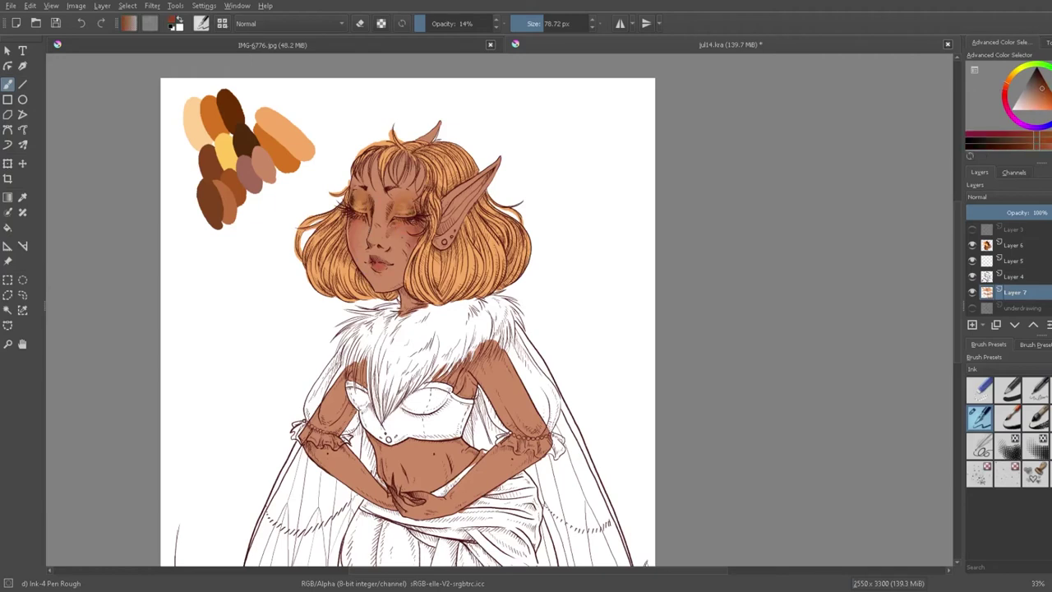
pyautogui.keyDown('ctrl'); pyautogui.click(397, 267); pyautogui.keyUp('ctrl')
pyautogui.keyDown('ctrl'); pyautogui.click(410, 231); pyautogui.keyUp('ctrl')
pyautogui.keyDown('ctrl'); pyautogui.click(401, 233); pyautogui.keyUp('ctrl')
pyautogui.moveTo(400, 221); pyautogui.dragTo(411, 220)
pyautogui.keyDown('ctrl'); pyautogui.click(413, 228); pyautogui.keyUp('ctrl')
pyautogui.keyDown('ctrl'); pyautogui.click(389, 168); pyautogui.keyUp('ctrl')
pyautogui.moveTo(383, 152); pyautogui.dragTo(398, 162)
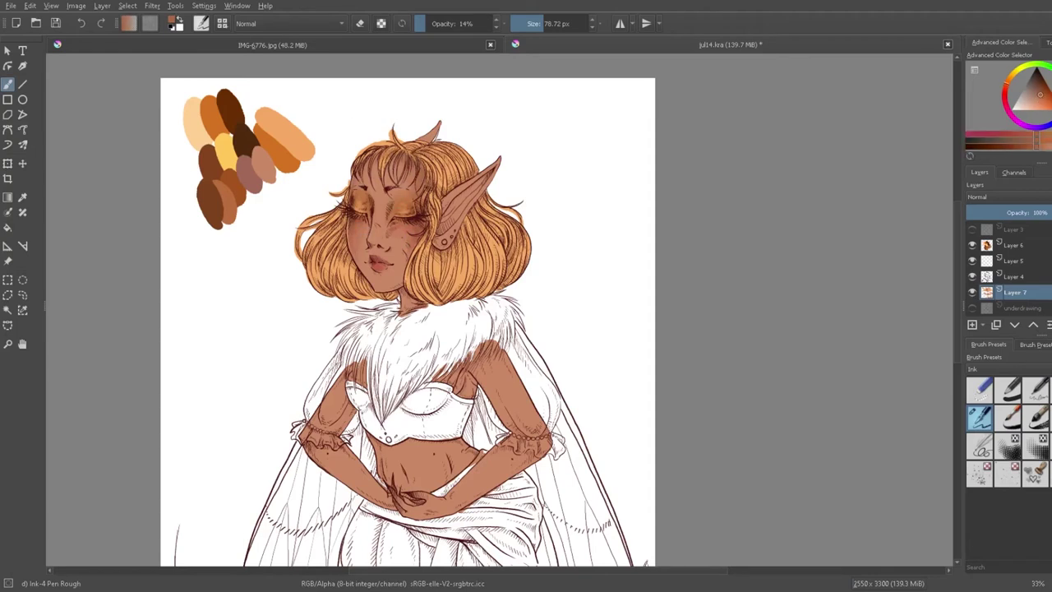
# Step: Mix a muted red and add it as a palette swatch on Layer 6 instead of Layer 7
pyautogui.keyDown('ctrl'); pyautogui.click(213, 170); pyautogui.keyUp('ctrl')
pyautogui.click(1041, 98)
pyautogui.moveTo(249, 107); pyautogui.dragTo(254, 122)
pyautogui.click(496, 24)
pyautogui.hotkey('ctrl', 'z')
pyautogui.click(1014, 245)
# Step: Try strengthening the red on the cheeks and lips on Layer 6, raising the brush opacity to 27%
pyautogui.click(433, 23)
pyautogui.press('i')
pyautogui.press('i')
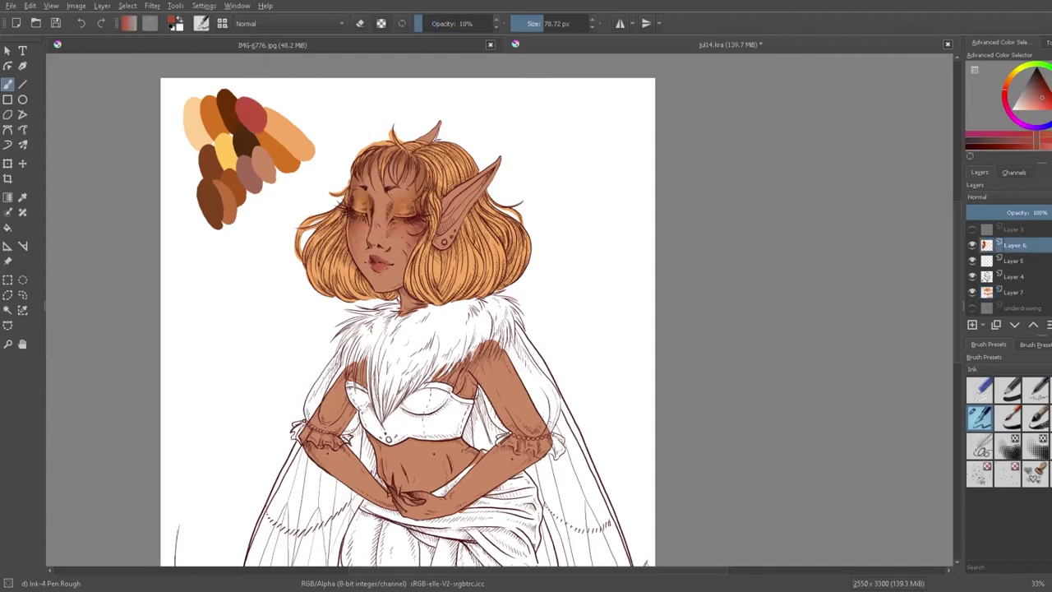
pyautogui.keyDown('ctrl'); pyautogui.click(263, 166); pyautogui.keyUp('ctrl')
pyautogui.keyDown('ctrl'); pyautogui.click(251, 115); pyautogui.keyUp('ctrl')
pyautogui.click(436, 24)
pyautogui.keyDown('ctrl'); pyautogui.click(419, 237); pyautogui.keyUp('ctrl')
pyautogui.keyDown('ctrl'); pyautogui.click(410, 262); pyautogui.keyUp('ctrl')
pyautogui.keyDown('ctrl'); pyautogui.click(407, 247); pyautogui.keyUp('ctrl')
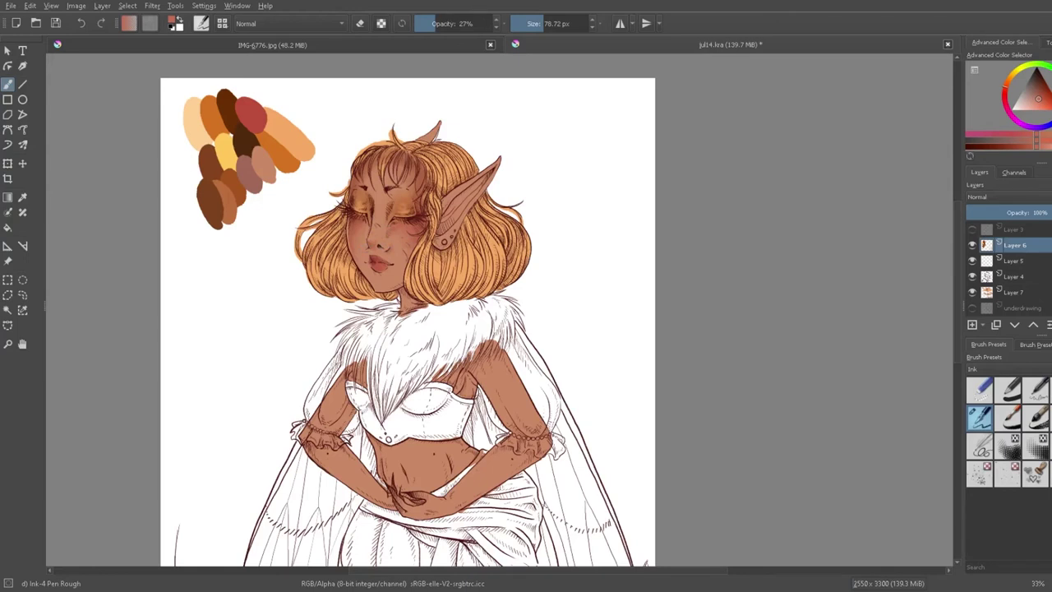
# Step: Try shading the bridge of the nose on Layer 6 with tones sampled from the face
pyautogui.keyDown('ctrl'); pyautogui.click(357, 184); pyautogui.keyUp('ctrl')
pyautogui.moveTo(384, 203); pyautogui.dragTo(384, 221)
pyautogui.keyDown('ctrl'); pyautogui.click(385, 220); pyautogui.keyUp('ctrl')
pyautogui.keyDown('ctrl'); pyautogui.click(385, 212); pyautogui.keyUp('ctrl')
pyautogui.keyDown('ctrl'); pyautogui.click(385, 215); pyautogui.keyUp('ctrl')
# Step: Toggle the visibility of Layer 6 to check which strokes it holds and make Layer 7 active
pyautogui.press('k')
pyautogui.press('l')
pyautogui.click(973, 245)
pyautogui.click(972, 245)
pyautogui.click(972, 245)
pyautogui.click(1014, 293)
pyautogui.click(973, 245)
# Step: Erase the misplaced face shading from Layer 6 with a large eraser at 100% opacity and return to Layer 7
pyautogui.press('e')
pyautogui.click(561, 23)
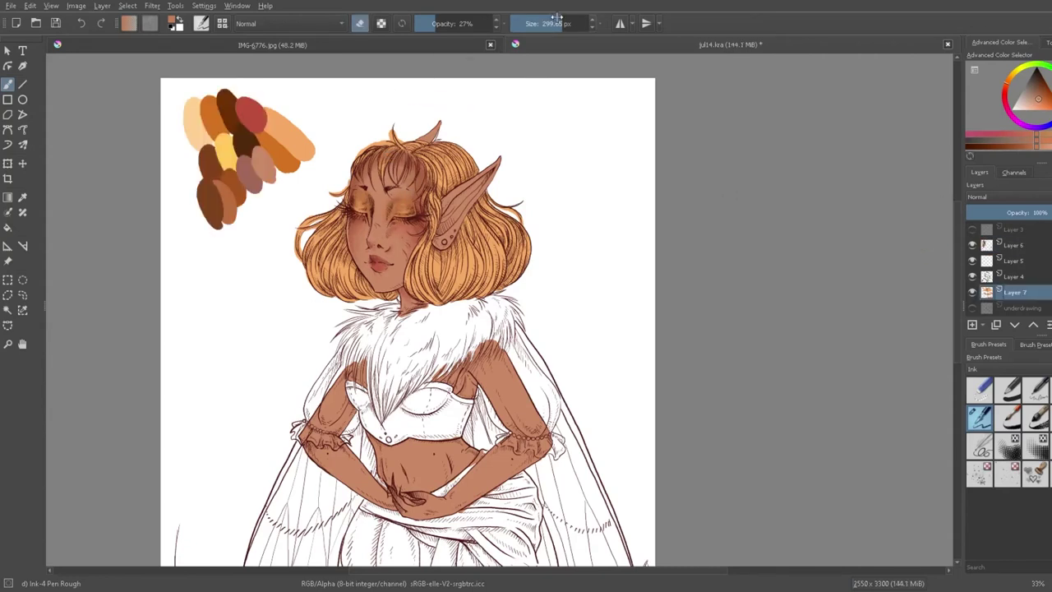
pyautogui.click(491, 23)
pyautogui.click(1014, 245)
pyautogui.click(1015, 293)
pyautogui.click(527, 23)
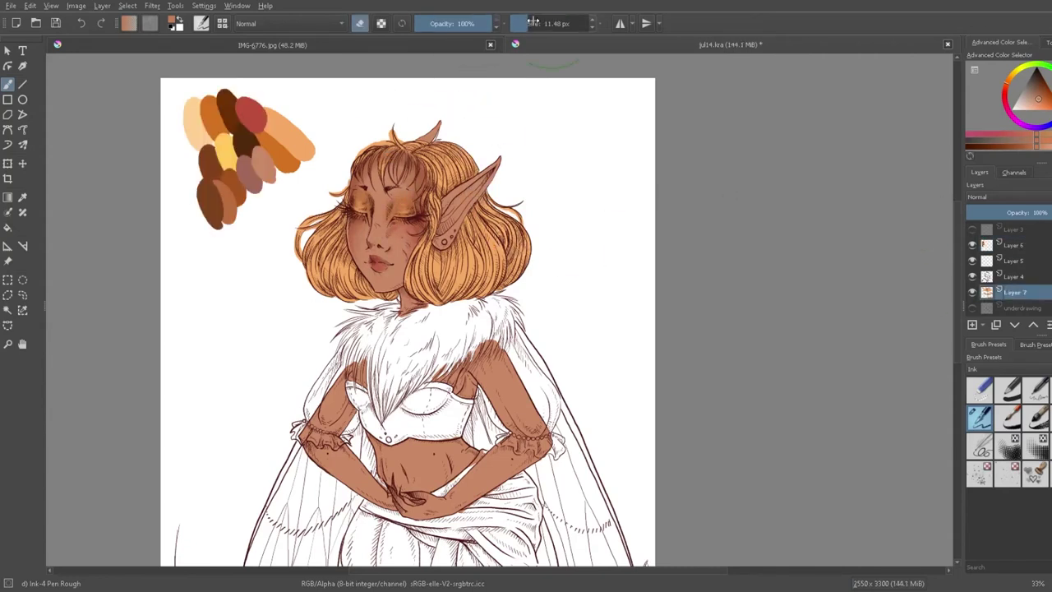
pyautogui.click(537, 23)
# Step: Glaze the red swatch color over the cheeks and large ear on Layer 7 at 10 to 15% opacity
pyautogui.press('e')
pyautogui.keyDown('ctrl'); pyautogui.click(251, 115); pyautogui.keyUp('ctrl')
pyautogui.click(543, 23)
pyautogui.click(436, 23)
pyautogui.click(425, 23)
pyautogui.moveTo(497, 23); pyautogui.dragTo(494, 23)
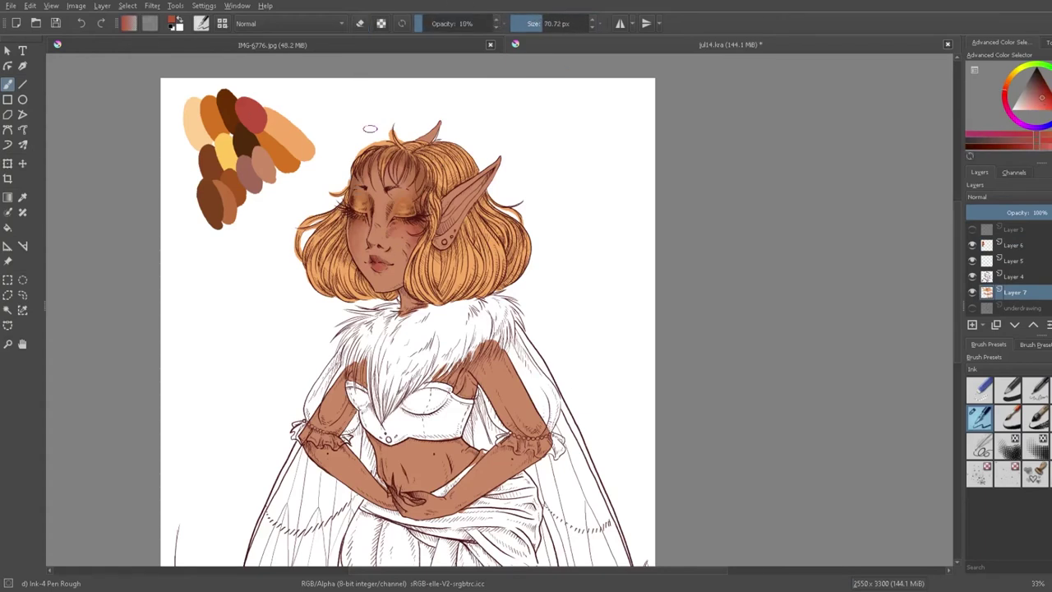
pyautogui.keyDown('ctrl'); pyautogui.click(351, 173); pyautogui.keyUp('ctrl')
pyautogui.keyDown('ctrl'); pyautogui.click(368, 251); pyautogui.keyUp('ctrl')
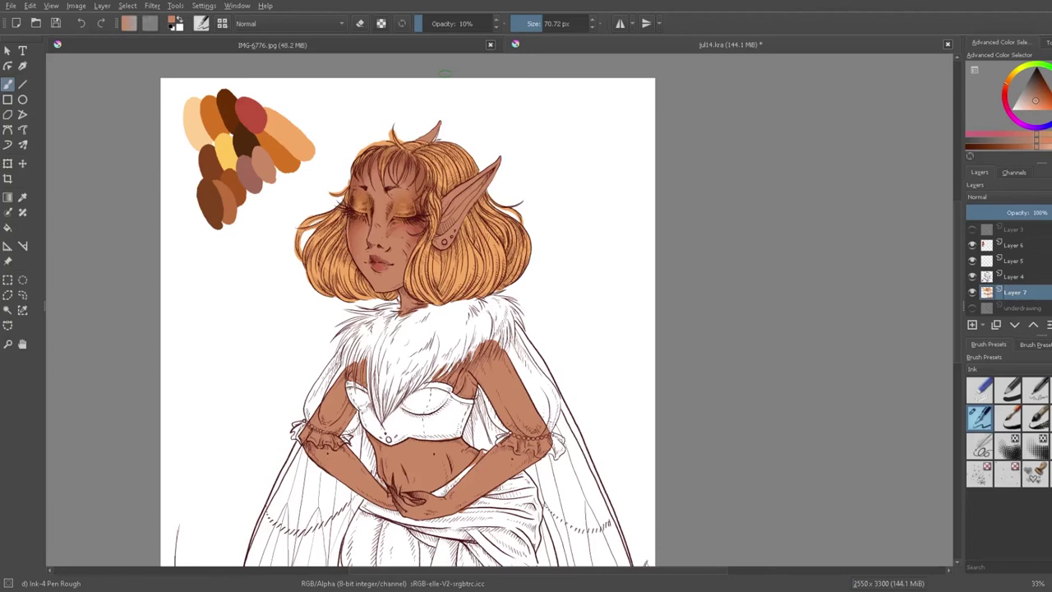
pyautogui.keyDown('ctrl'); pyautogui.click(418, 225); pyautogui.keyUp('ctrl')
pyautogui.moveTo(465, 197); pyautogui.dragTo(441, 242)
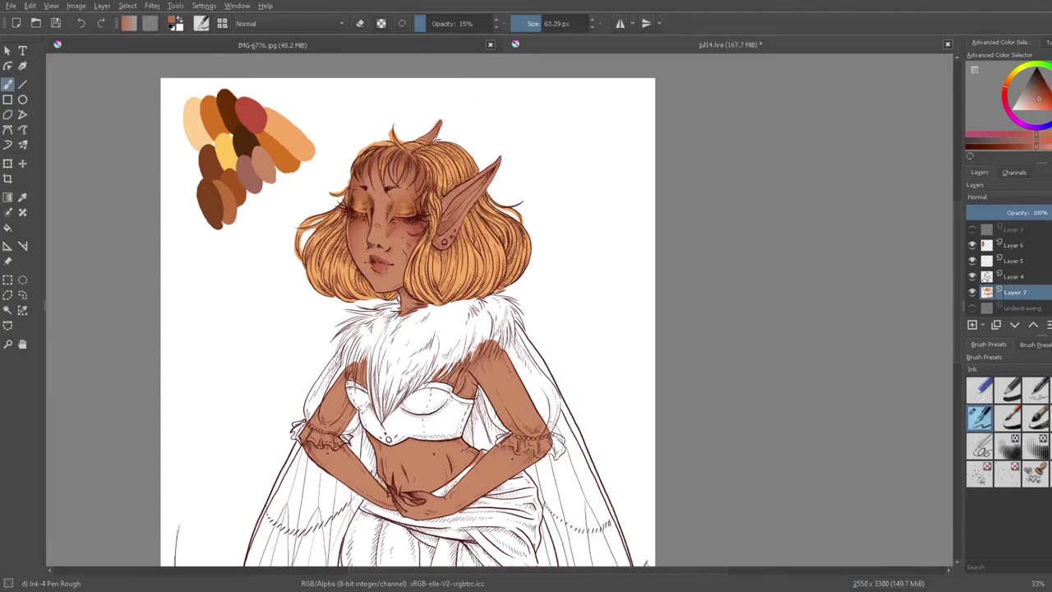
# Step: Shade the elbow and forearm beside the sash with reddish skin tones at 15% opacity
pyautogui.keyDown('ctrl'); pyautogui.click(448, 226); pyautogui.keyUp('ctrl')
pyautogui.moveTo(511, 458); pyautogui.dragTo(578, 458)
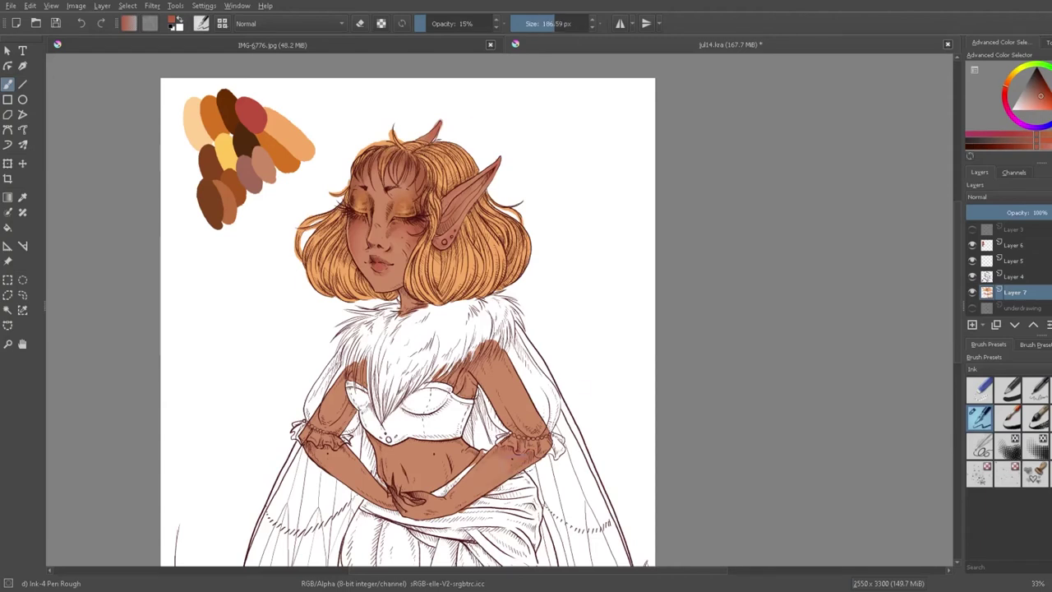
pyautogui.keyDown('ctrl'); pyautogui.click(511, 458); pyautogui.keyUp('ctrl')
pyautogui.moveTo(510, 469); pyautogui.dragTo(467, 519)
pyautogui.keyDown('ctrl'); pyautogui.click(530, 458); pyautogui.keyUp('ctrl')
pyautogui.moveTo(530, 459); pyautogui.dragTo(506, 459)
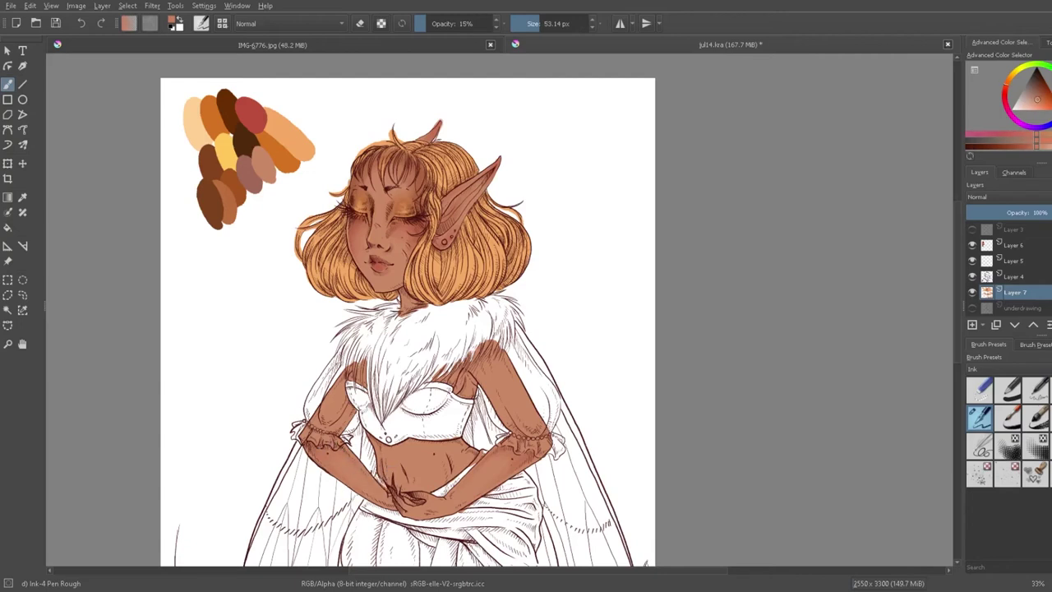
# Step: Touch up the face and midriff with sampled skin tones and the red swatch color at 23 to 30% opacity
pyautogui.keyDown('ctrl'); pyautogui.click(378, 264); pyautogui.keyUp('ctrl')
pyautogui.moveTo(462, 23); pyautogui.dragTo(438, 23)
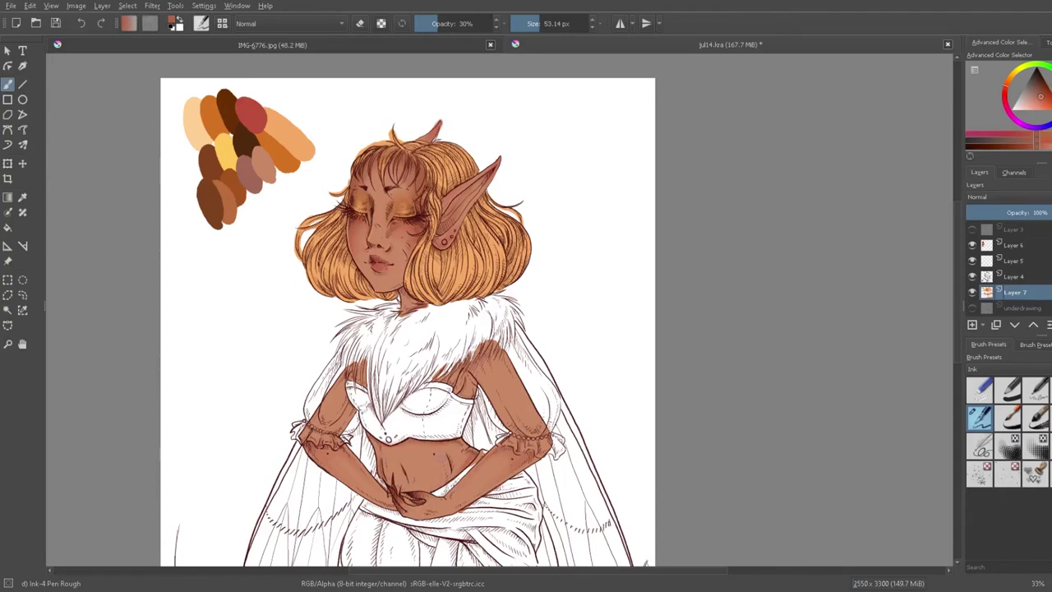
pyautogui.keyDown('ctrl'); pyautogui.click(444, 459); pyautogui.keyUp('ctrl')
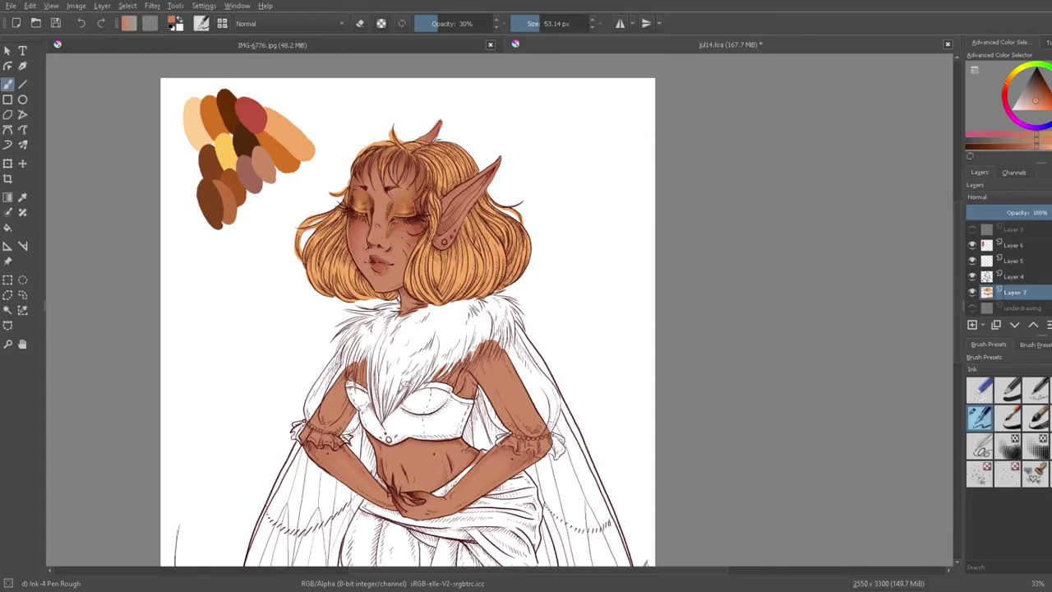
pyautogui.press('k')
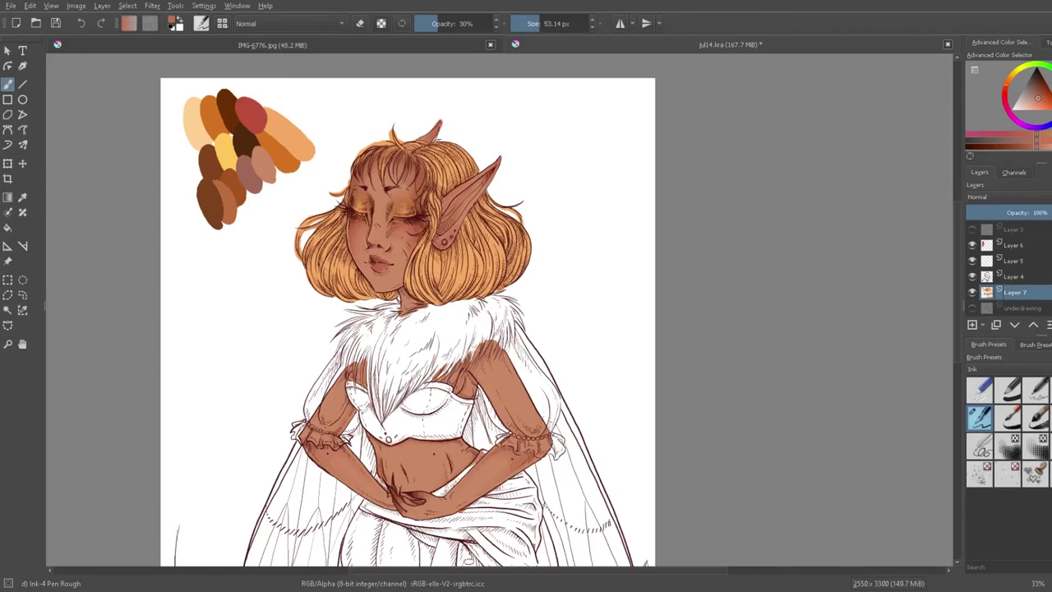
pyautogui.keyDown('ctrl'); pyautogui.click(254, 108); pyautogui.keyUp('ctrl')
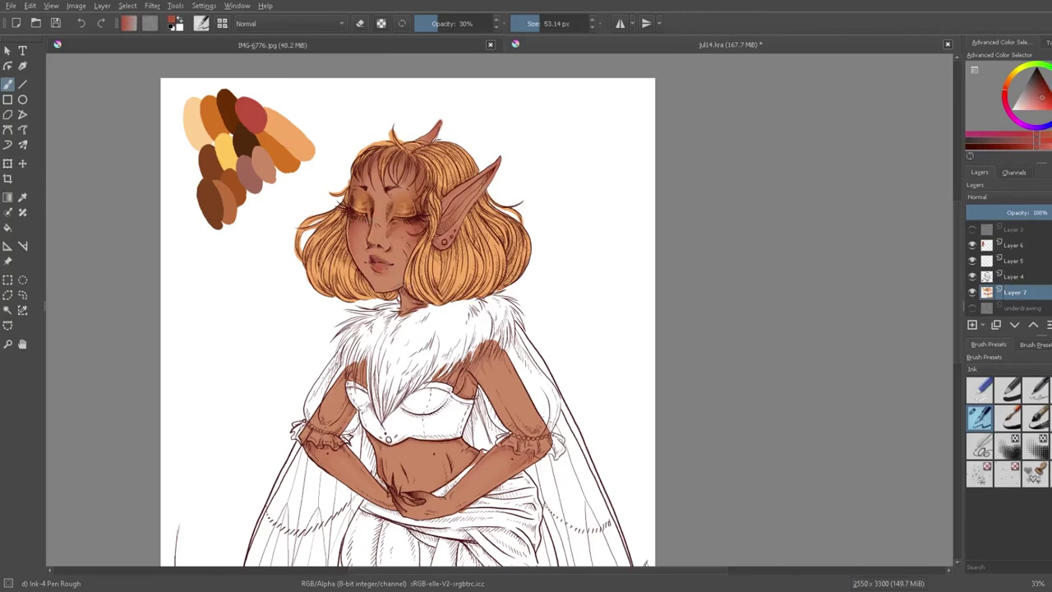
pyautogui.keyDown('ctrl'); pyautogui.click(410, 238); pyautogui.keyUp('ctrl')
pyautogui.keyDown('ctrl'); pyautogui.click(400, 206); pyautogui.keyUp('ctrl')
pyautogui.click(433, 22)
pyautogui.click(541, 23)
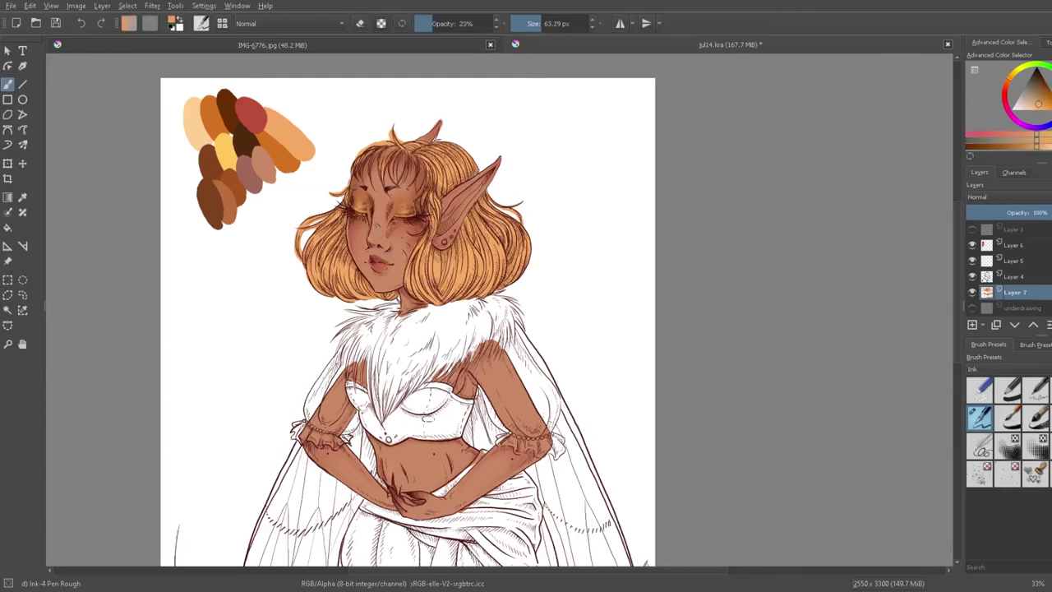
# Step: Consult the moth reference and fill the bodice with flat tan-orange at 100% opacity, undoing the test stroke
pyautogui.scroll(-1, 373, 268)
pyautogui.keyDown('ctrl'); pyautogui.click(363, 212); pyautogui.keyUp('ctrl')
pyautogui.keyDown('ctrl'); pyautogui.click(359, 207); pyautogui.keyUp('ctrl')
pyautogui.click(491, 23)
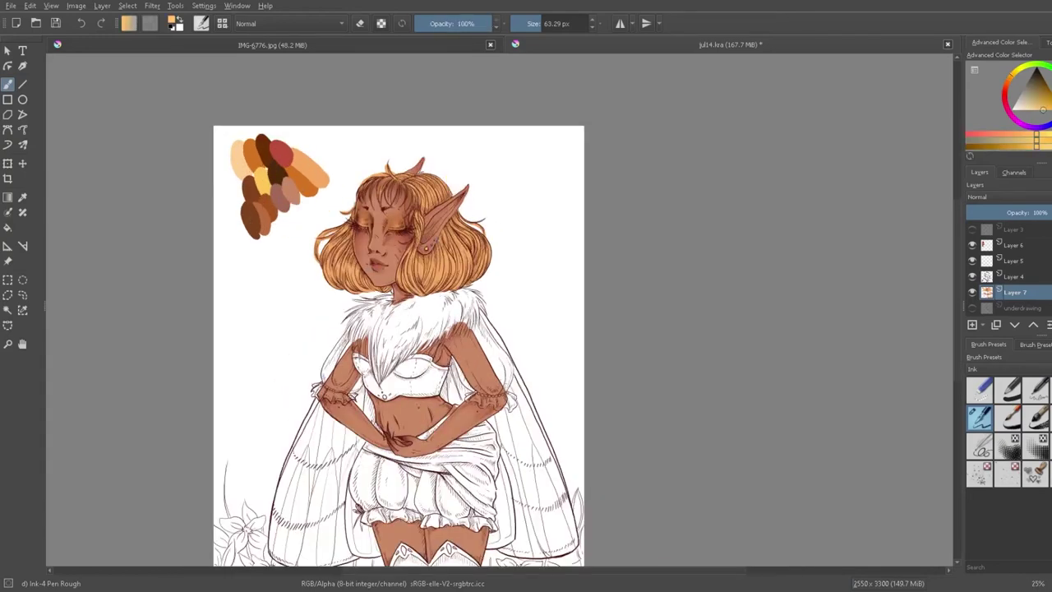
pyautogui.click(272, 44)
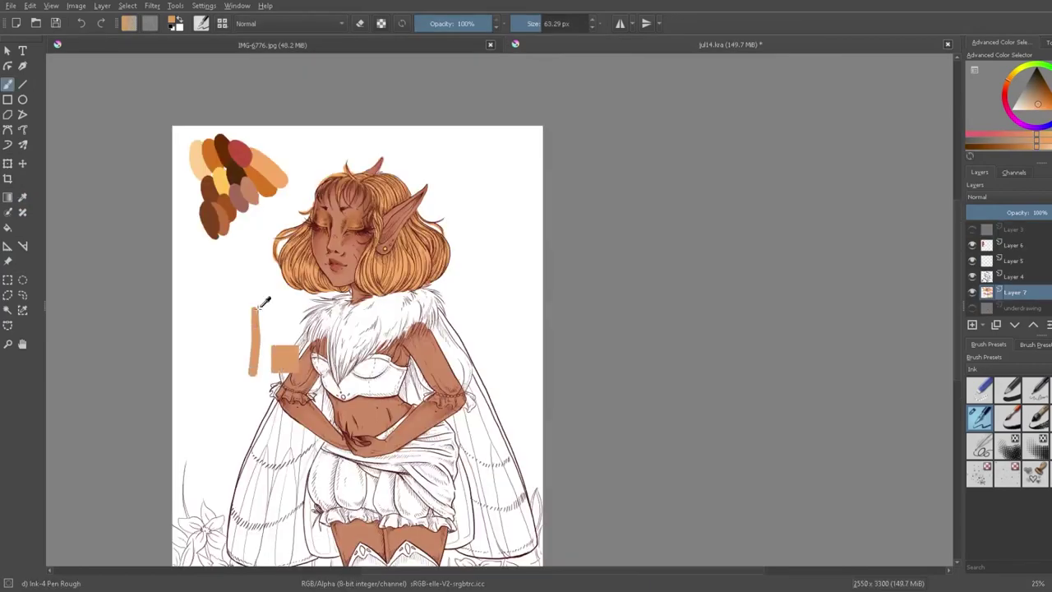
pyautogui.hotkey('ctrl', 'z')
pyautogui.moveTo(378, 366)
pyautogui.mouseDown()
pyautogui.moveTo(345, 386)
pyautogui.moveTo(393, 370)
pyautogui.mouseUp()
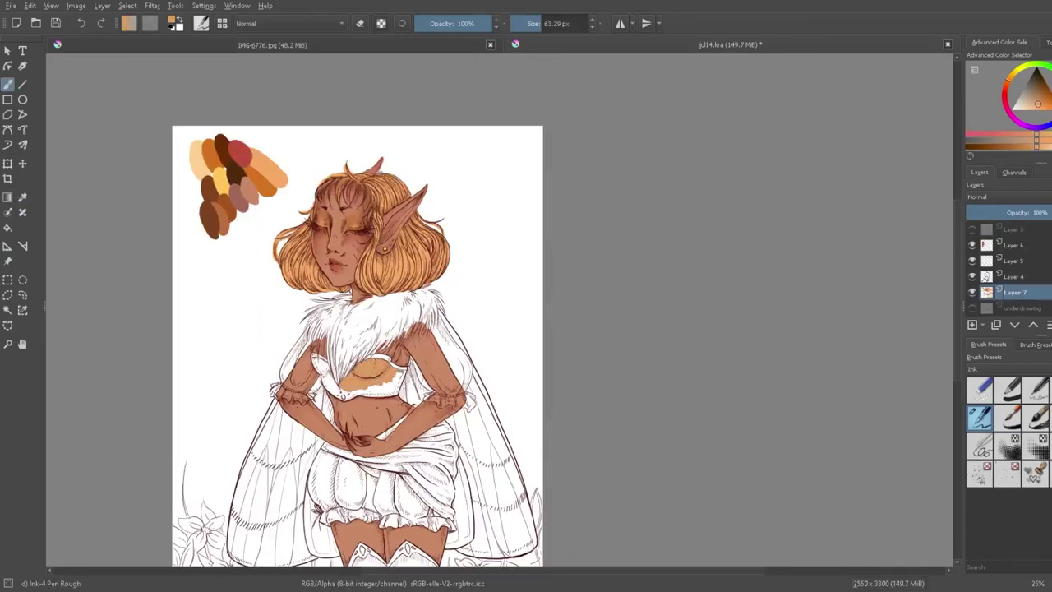
pyautogui.moveTo(357, 392)
pyautogui.mouseDown()
pyautogui.moveTo(395, 383)
pyautogui.moveTo(385, 393)
pyautogui.mouseUp()
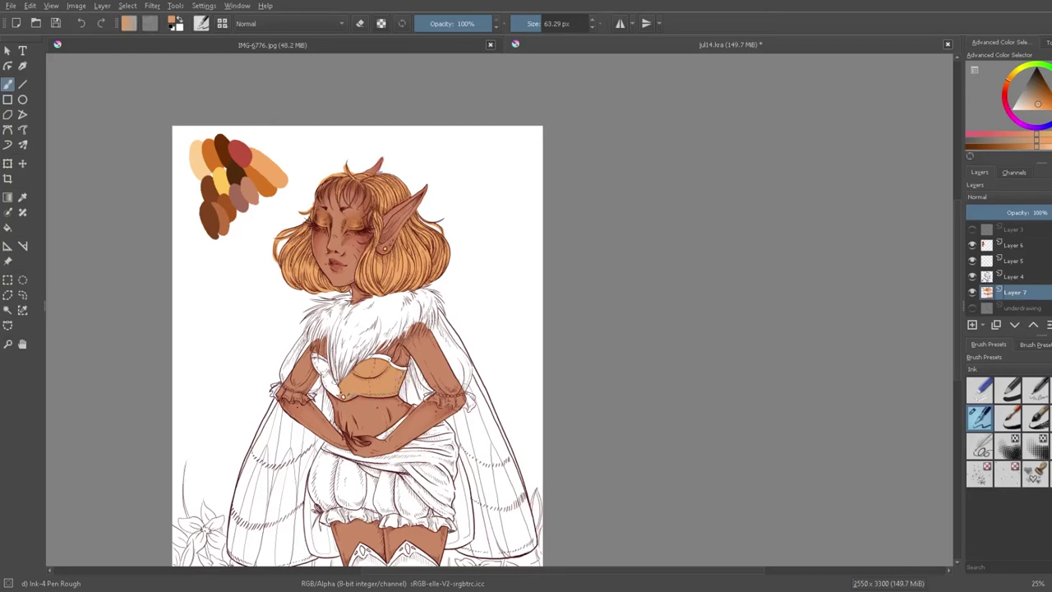
pyautogui.moveTo(326, 388)
pyautogui.mouseDown()
pyautogui.moveTo(333, 378)
pyautogui.moveTo(319, 367)
pyautogui.mouseUp()
# Step: Fill the bloomers, their ruffled hems and the stockings with the same flat tan-orange
pyautogui.moveTo(378, 471)
pyautogui.mouseDown()
pyautogui.moveTo(320, 454)
pyautogui.moveTo(311, 498)
pyautogui.moveTo(333, 457)
pyautogui.moveTo(316, 485)
pyautogui.moveTo(322, 510)
pyautogui.moveTo(350, 515)
pyautogui.mouseUp()
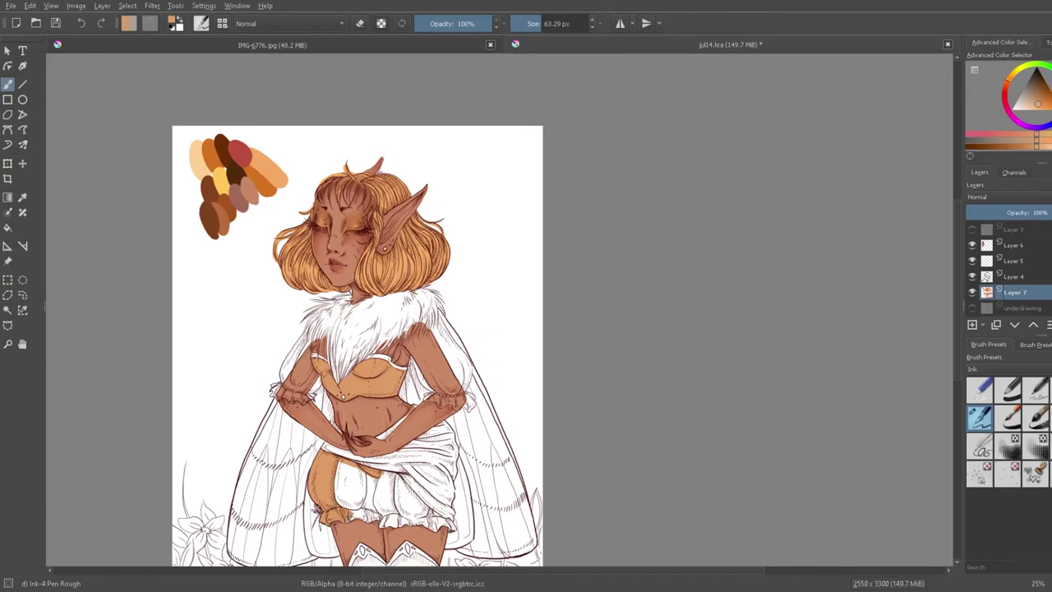
pyautogui.moveTo(347, 510)
pyautogui.mouseDown()
pyautogui.moveTo(383, 518)
pyautogui.moveTo(375, 479)
pyautogui.moveTo(339, 493)
pyautogui.moveTo(343, 503)
pyautogui.moveTo(369, 477)
pyautogui.mouseUp()
pyautogui.moveTo(385, 518)
pyautogui.mouseDown()
pyautogui.moveTo(456, 514)
pyautogui.moveTo(389, 521)
pyautogui.moveTo(434, 512)
pyautogui.mouseUp()
pyautogui.moveTo(381, 464)
pyautogui.mouseDown()
pyautogui.moveTo(398, 476)
pyautogui.moveTo(378, 490)
pyautogui.moveTo(394, 515)
pyautogui.moveTo(424, 516)
pyautogui.mouseUp()
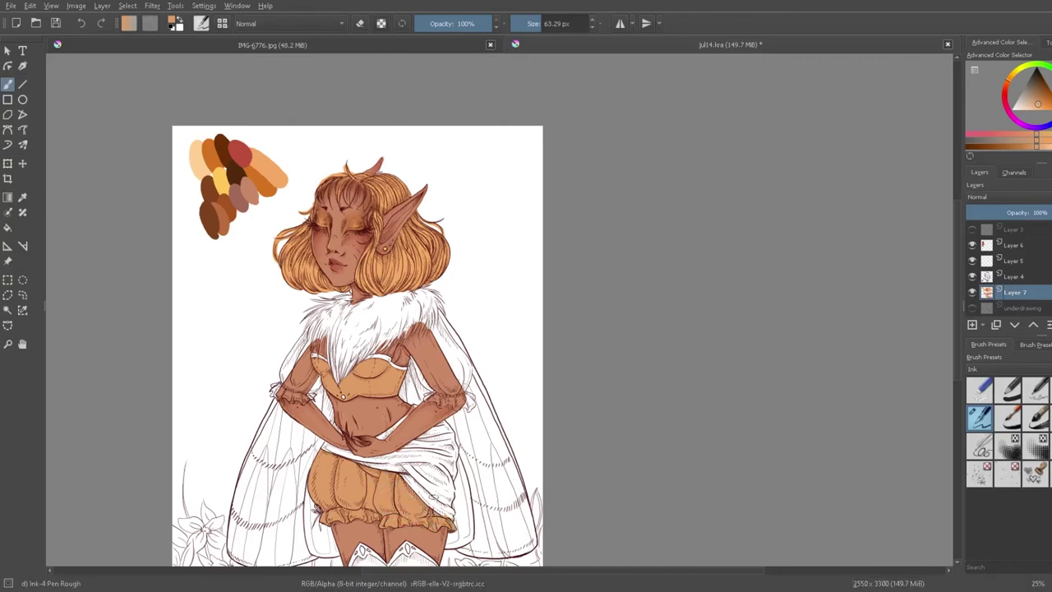
pyautogui.moveTo(957, 355); pyautogui.dragTo(957, 381)
pyautogui.moveTo(367, 489)
pyautogui.mouseDown()
pyautogui.moveTo(379, 484)
pyautogui.moveTo(389, 513)
pyautogui.moveTo(365, 495)
pyautogui.moveTo(360, 508)
pyautogui.moveTo(385, 509)
pyautogui.moveTo(380, 502)
pyautogui.moveTo(402, 482)
pyautogui.moveTo(391, 493)
pyautogui.mouseUp()
pyautogui.moveTo(418, 482)
pyautogui.mouseDown()
pyautogui.moveTo(438, 493)
pyautogui.moveTo(416, 500)
pyautogui.moveTo(414, 483)
pyautogui.moveTo(434, 501)
pyautogui.mouseUp()
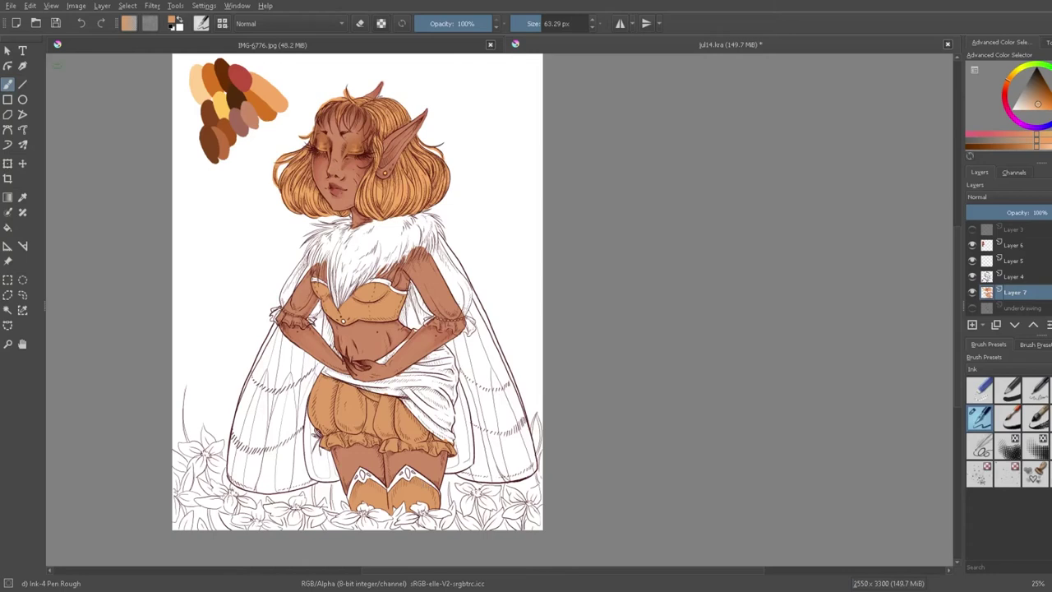
# Step: Color the small button at the bodice's lower point with the yellow swatch and undo the stray stroke beside the bodice
pyautogui.keyDown('ctrl'); pyautogui.click(220, 96); pyautogui.keyUp('ctrl')
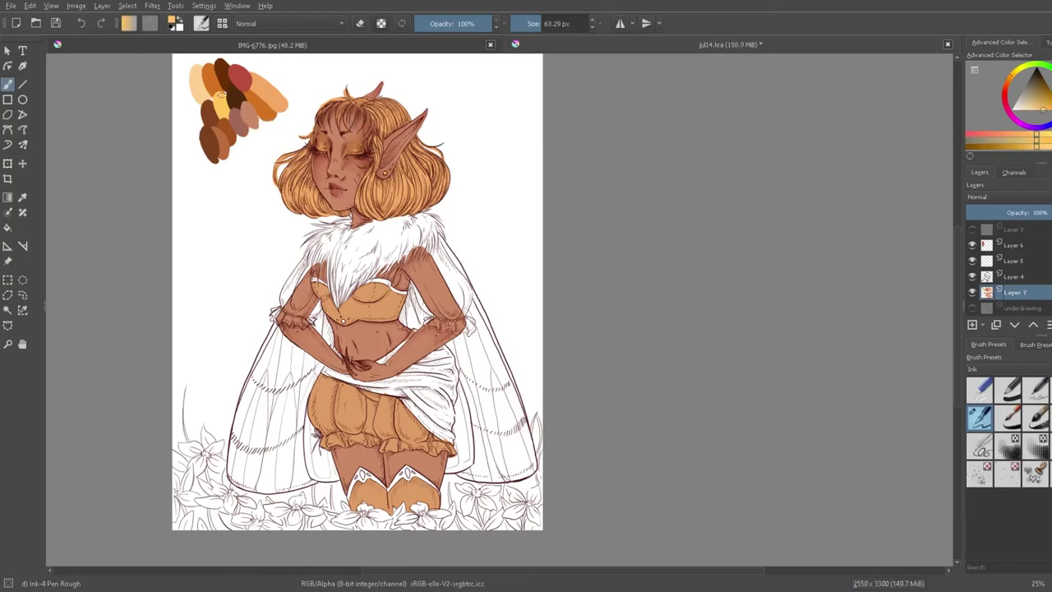
pyautogui.moveTo(405, 291); pyautogui.dragTo(421, 306)
pyautogui.hotkey('ctrl', 'z')
# Step: Color the trim along the bodice's upper edge with the orange-brown swatch color
pyautogui.keyDown('ctrl'); pyautogui.click(223, 142); pyautogui.keyUp('ctrl')
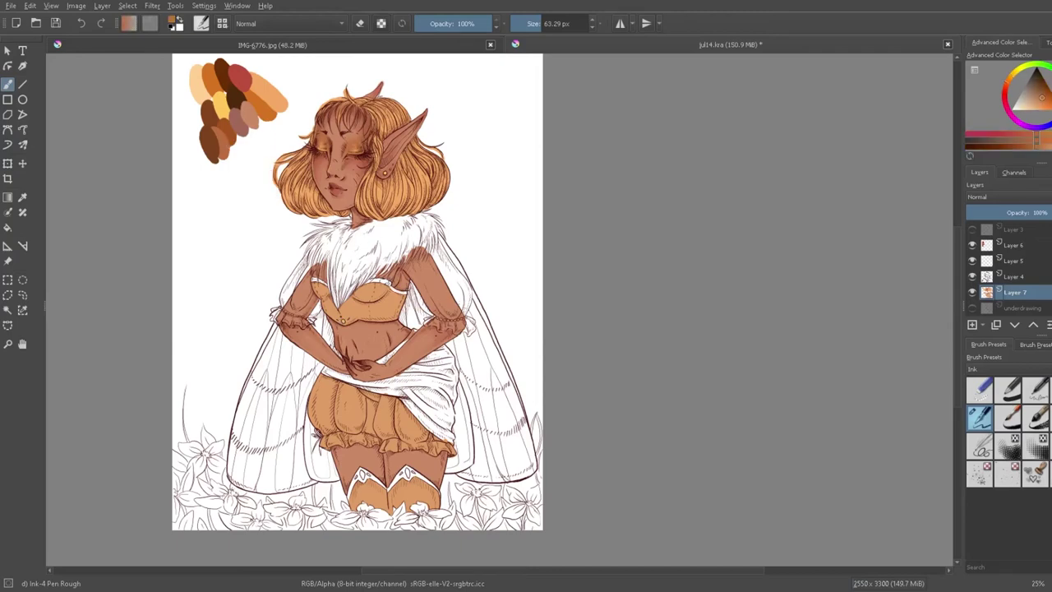
pyautogui.scroll(4, 375, 329)
pyautogui.moveTo(435, 156)
pyautogui.mouseDown()
pyautogui.moveTo(503, 177)
pyautogui.moveTo(395, 135)
pyautogui.mouseUp()
pyautogui.keyDown('ctrl'); pyautogui.click(477, 141); pyautogui.keyUp('ctrl')
pyautogui.keyDown('ctrl'); pyautogui.click(465, 171); pyautogui.keyUp('ctrl')
pyautogui.moveTo(314, 153)
pyautogui.mouseDown()
pyautogui.moveTo(345, 137)
pyautogui.moveTo(426, 133)
pyautogui.moveTo(345, 137)
pyautogui.mouseUp()
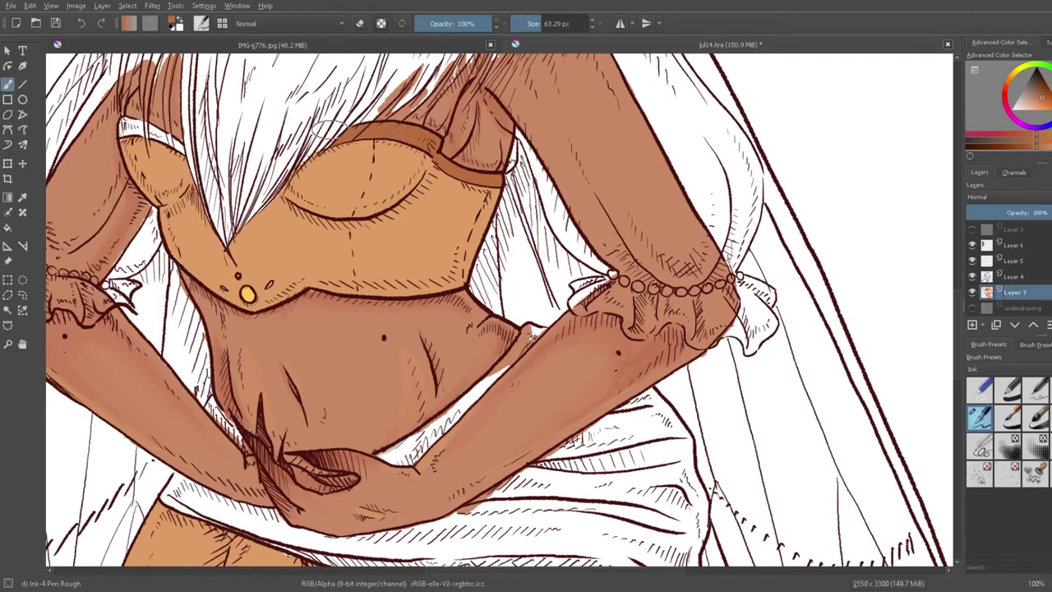
pyautogui.moveTo(134, 127); pyautogui.dragTo(153, 129)
pyautogui.keyDown('ctrl'); pyautogui.click(142, 152); pyautogui.keyUp('ctrl')
pyautogui.keyDown('ctrl'); pyautogui.click(151, 128); pyautogui.keyUp('ctrl')
pyautogui.moveTo(153, 131)
pyautogui.mouseDown()
pyautogui.moveTo(138, 129)
pyautogui.moveTo(185, 144)
pyautogui.moveTo(125, 134)
pyautogui.moveTo(124, 123)
pyautogui.moveTo(139, 125)
pyautogui.mouseUp()
pyautogui.keyDown('ctrl'); pyautogui.click(231, 316); pyautogui.keyUp('ctrl')
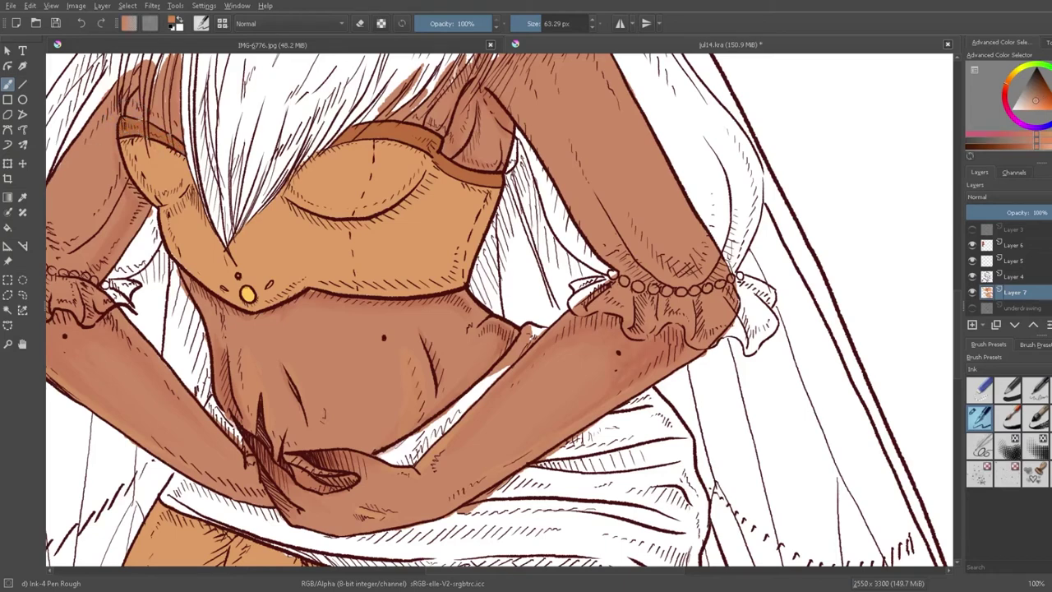
# Step: Fill the upper folds of the waist sash with the bodice trim's orange-brown
pyautogui.keyDown('ctrl'); pyautogui.click(384, 129); pyautogui.keyUp('ctrl')
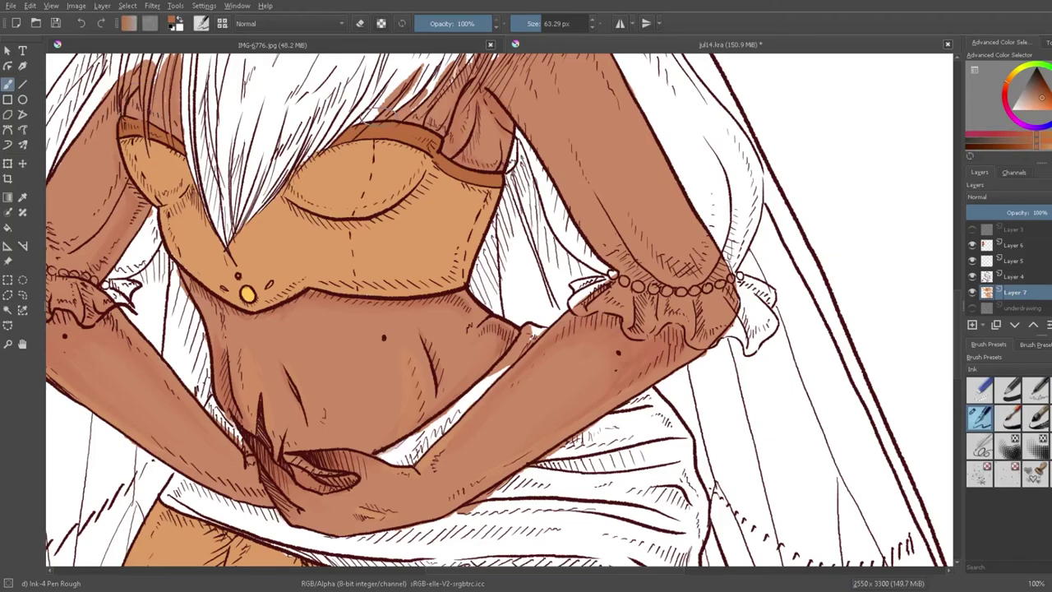
pyautogui.scroll(-5, 917, 325)
pyautogui.scroll(-2, 390, 213)
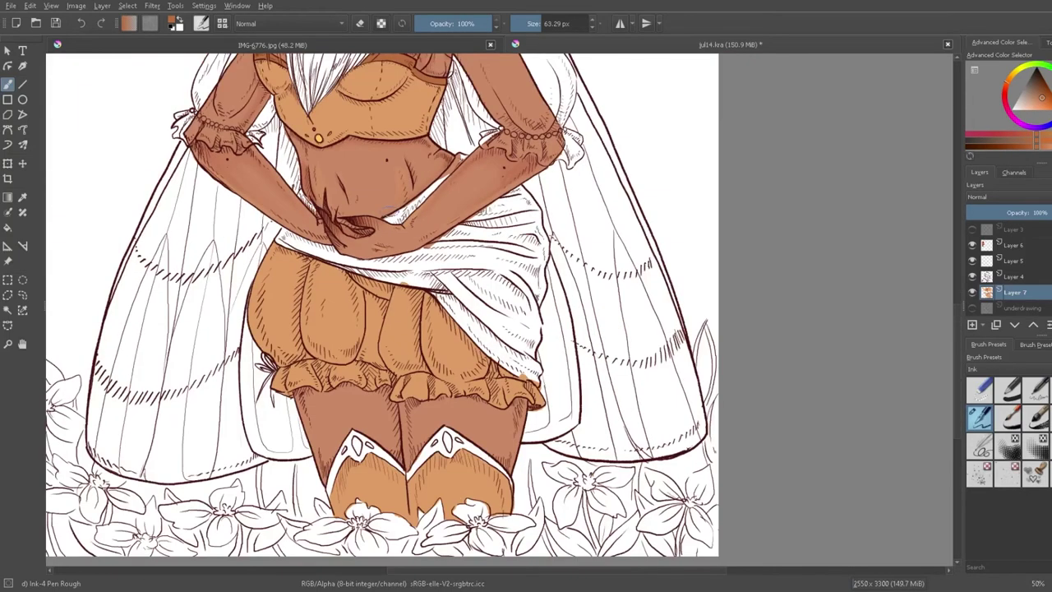
pyautogui.scroll(5, 709, 239)
pyautogui.moveTo(301, 454)
pyautogui.mouseDown()
pyautogui.moveTo(309, 457)
pyautogui.moveTo(280, 444)
pyautogui.moveTo(435, 480)
pyautogui.mouseUp()
pyautogui.moveTo(345, 469)
pyautogui.mouseDown()
pyautogui.moveTo(388, 473)
pyautogui.moveTo(435, 457)
pyautogui.moveTo(539, 513)
pyautogui.mouseUp()
pyautogui.moveTo(530, 398)
pyautogui.mouseDown()
pyautogui.moveTo(436, 452)
pyautogui.moveTo(535, 416)
pyautogui.mouseUp()
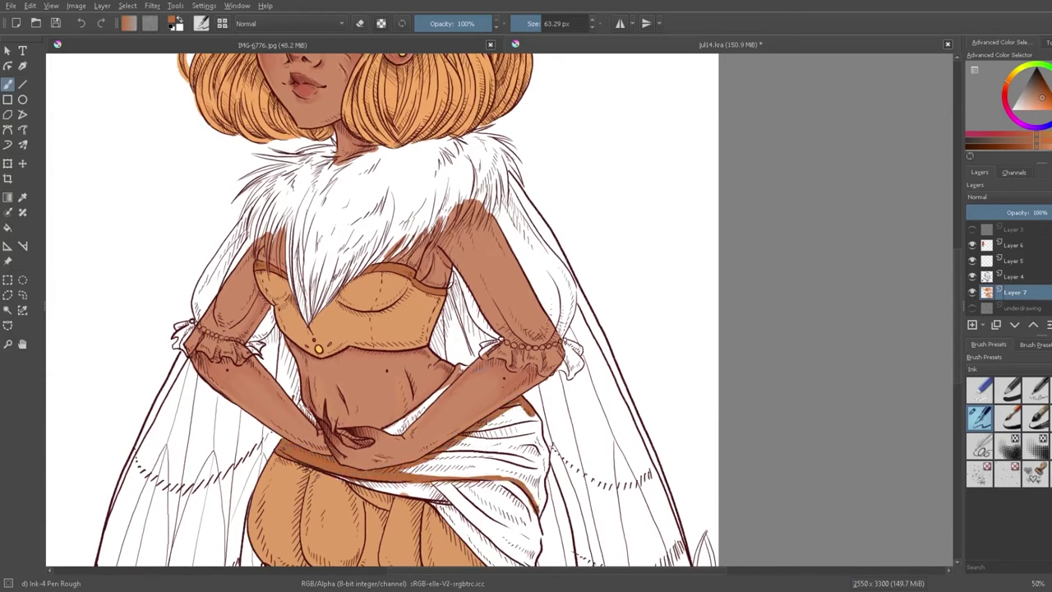
pyautogui.moveTo(535, 413); pyautogui.dragTo(541, 518)
pyautogui.moveTo(415, 464)
pyautogui.mouseDown()
pyautogui.moveTo(442, 469)
pyautogui.moveTo(511, 453)
pyautogui.moveTo(491, 432)
pyautogui.moveTo(478, 440)
pyautogui.moveTo(506, 448)
pyautogui.mouseUp()
pyautogui.moveTo(385, 434)
pyautogui.mouseDown()
pyautogui.moveTo(429, 401)
pyautogui.moveTo(418, 418)
pyautogui.mouseUp()
pyautogui.moveTo(482, 326); pyautogui.dragTo(466, 334)
# Step: Fill the hanging drape of the sash with mauve and pinkish-brown swatch colors, using a 96.48 px brush for the inner folds
pyautogui.scroll(-3, 449, 333)
pyautogui.keyDown('ctrl'); pyautogui.click(343, 200); pyautogui.keyUp('ctrl')
pyautogui.moveTo(451, 397)
pyautogui.mouseDown()
pyautogui.moveTo(466, 413)
pyautogui.moveTo(451, 394)
pyautogui.mouseUp()
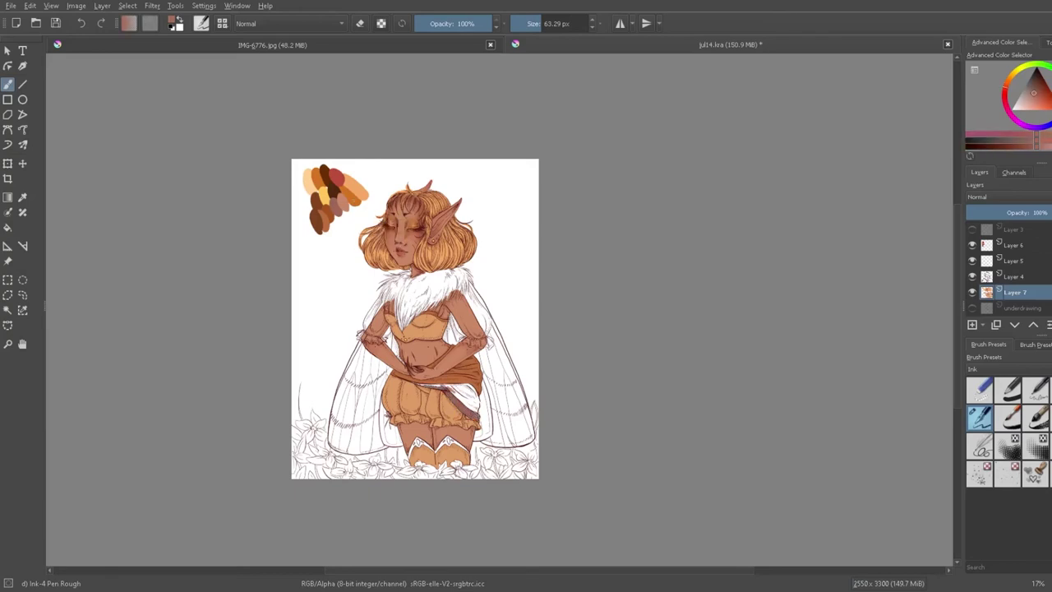
pyautogui.keyDown('ctrl'); pyautogui.click(344, 199); pyautogui.keyUp('ctrl')
pyautogui.moveTo(452, 389); pyautogui.dragTo(468, 400)
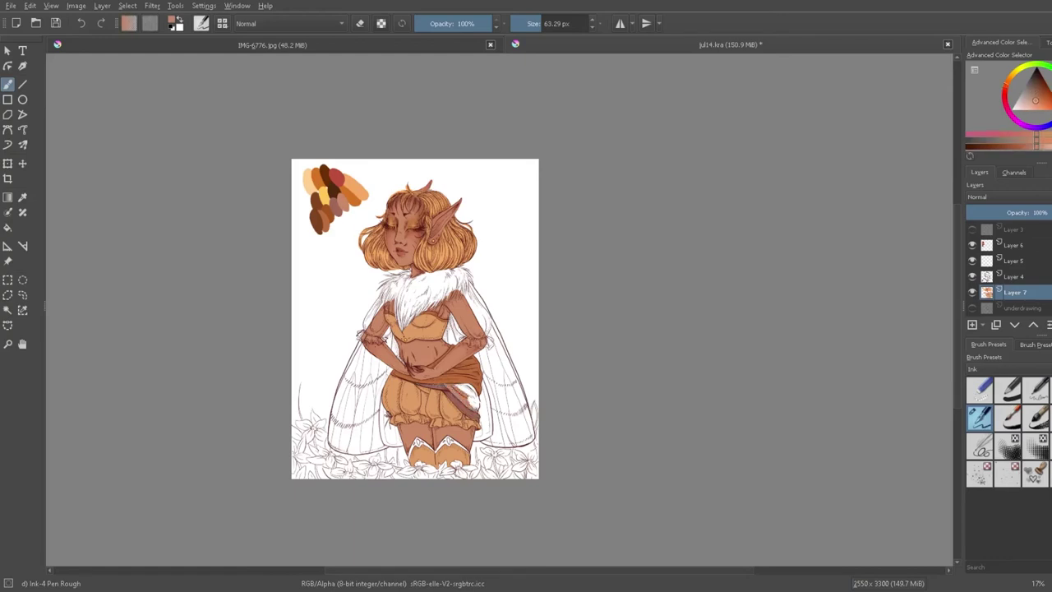
pyautogui.click(546, 24)
pyautogui.moveTo(454, 385)
pyautogui.mouseDown()
pyautogui.moveTo(471, 386)
pyautogui.moveTo(475, 406)
pyautogui.mouseUp()
# Step: Color the small bow beside the bloomers dark mauve and the stocking cuffs orange-brown
pyautogui.keyDown('ctrl'); pyautogui.click(337, 207); pyautogui.keyUp('ctrl')
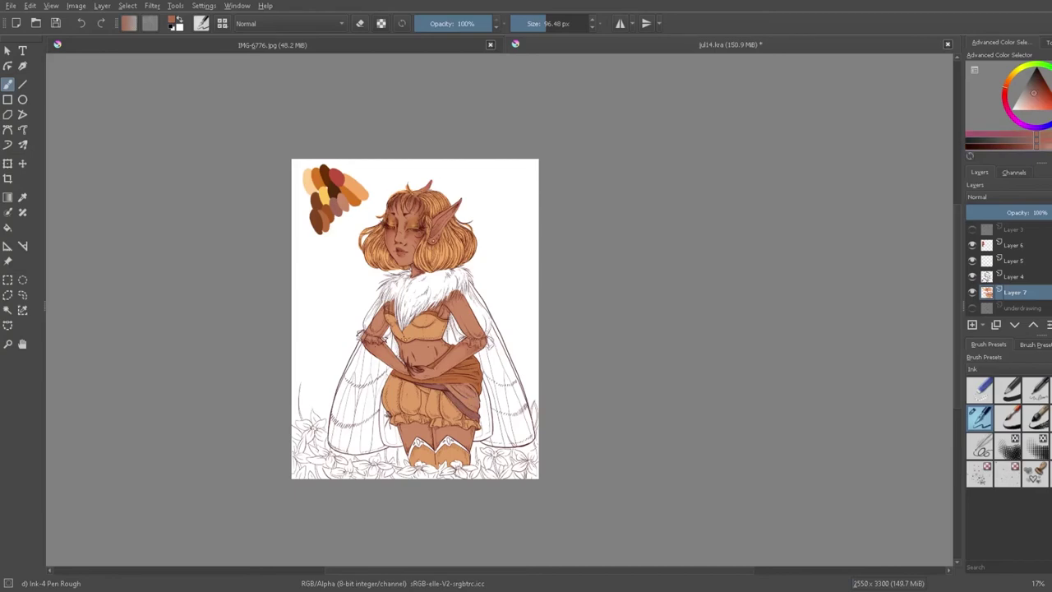
pyautogui.keyDown('ctrl'); pyautogui.click(328, 218); pyautogui.keyUp('ctrl')
pyautogui.scroll(2, 479, 439)
pyautogui.scroll(-1, 274, 347)
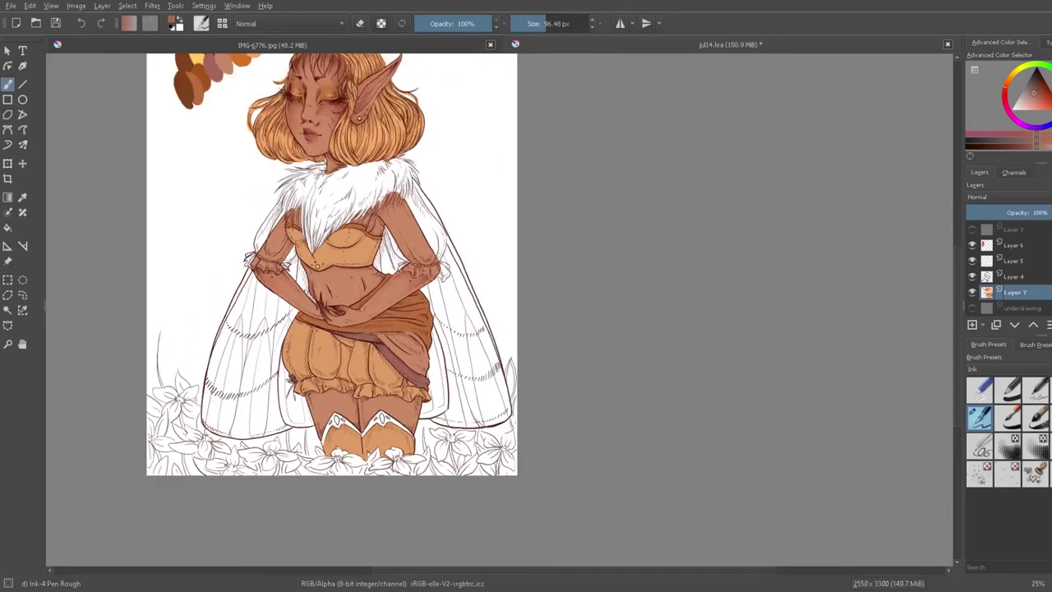
pyautogui.moveTo(288, 382); pyautogui.dragTo(292, 394)
pyautogui.keyDown('ctrl'); pyautogui.click(373, 436); pyautogui.keyUp('ctrl')
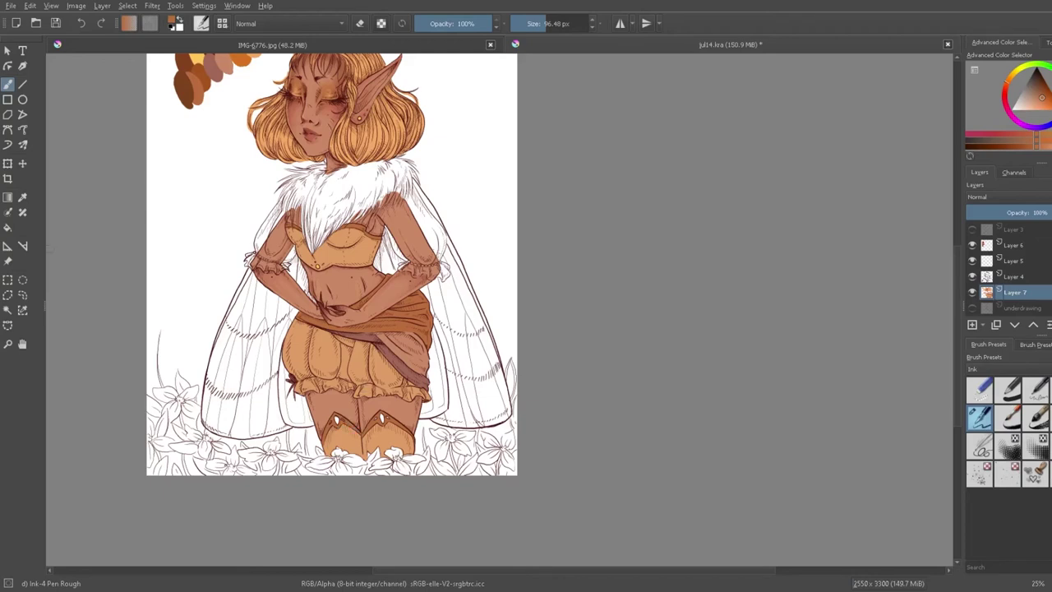
# Step: Color the gems on both stocking cuffs with the yellow swatch color
pyautogui.keyDown('ctrl'); pyautogui.click(199, 59); pyautogui.keyUp('ctrl')
pyautogui.moveTo(335, 418); pyautogui.dragTo(338, 424)
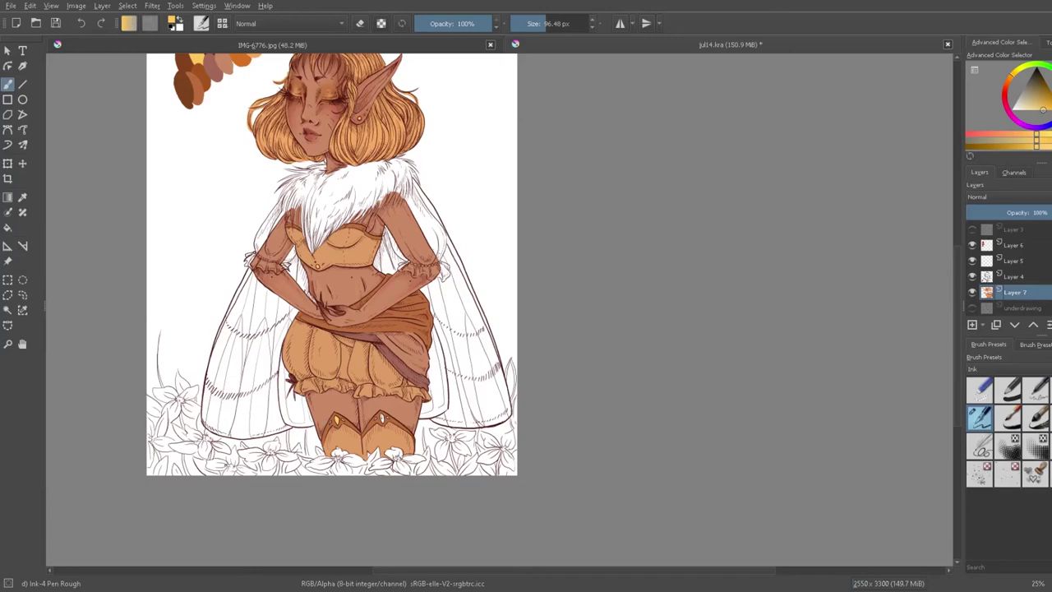
pyautogui.scroll(1, 157, 334)
pyautogui.scroll(-1, 157, 334)
pyautogui.moveTo(958, 273); pyautogui.dragTo(957, 249)
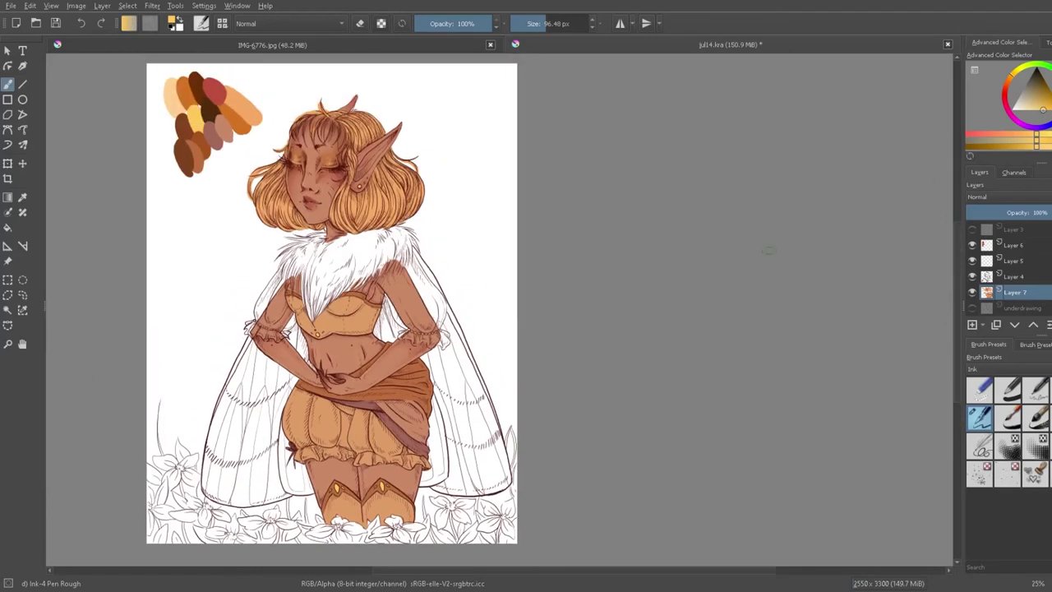
pyautogui.scroll(-1, 453, 226)
# Step: Save the drawing and check the moth reference photo before returning to the drawing
pyautogui.hotkey('ctrl', 's')
pyautogui.scroll(1, 247, 187)
pyautogui.click(473, 48)
pyautogui.click(730, 45)
# Step: Try the pale peach swatch color on the cape panel beside the sash
pyautogui.moveTo(535, 570); pyautogui.dragTo(569, 571)
pyautogui.moveTo(484, 380); pyautogui.dragTo(495, 415)
pyautogui.keyDown('ctrl'); pyautogui.click(197, 117); pyautogui.keyUp('ctrl')
pyautogui.moveTo(482, 373); pyautogui.dragTo(505, 436)
# Step: Fill the main area of the fur collar with pale peach, comparing it with the moth reference photo
pyautogui.moveTo(374, 264)
pyautogui.mouseDown()
pyautogui.moveTo(337, 317)
pyautogui.moveTo(384, 283)
pyautogui.mouseUp()
pyautogui.keyDown('ctrl'); pyautogui.click(429, 414); pyautogui.keyUp('ctrl')
pyautogui.keyDown('ctrl'); pyautogui.click(381, 271); pyautogui.keyUp('ctrl')
pyautogui.click(312, 46)
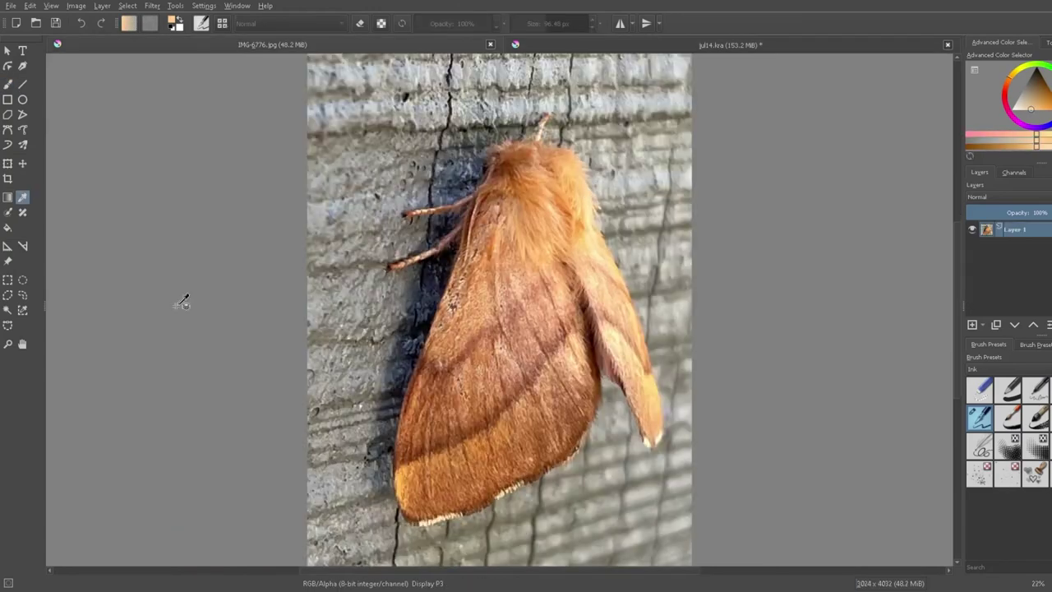
pyautogui.hotkey('ctrl', 'Tab')
pyautogui.moveTo(335, 281)
pyautogui.mouseDown()
pyautogui.moveTo(340, 335)
pyautogui.moveTo(330, 298)
pyautogui.moveTo(340, 330)
pyautogui.moveTo(401, 263)
pyautogui.moveTo(350, 267)
pyautogui.mouseUp()
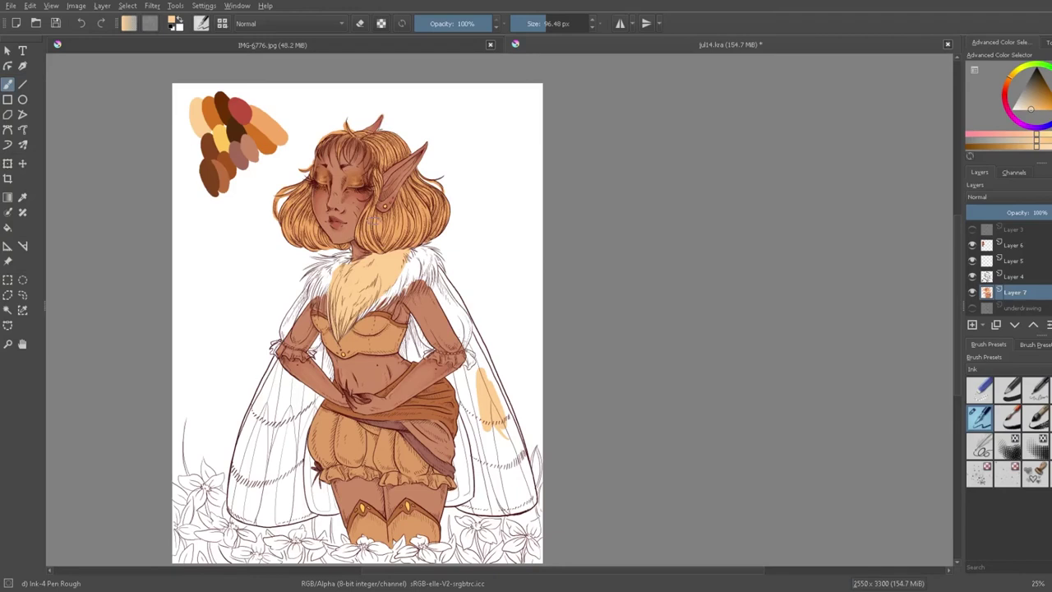
pyautogui.moveTo(418, 255)
pyautogui.mouseDown()
pyautogui.moveTo(366, 301)
pyautogui.moveTo(398, 286)
pyautogui.mouseUp()
pyautogui.moveTo(437, 247)
pyautogui.mouseDown()
pyautogui.moveTo(412, 255)
pyautogui.moveTo(416, 273)
pyautogui.mouseUp()
pyautogui.moveTo(418, 267)
pyautogui.mouseDown()
pyautogui.moveTo(402, 284)
pyautogui.moveTo(427, 269)
pyautogui.mouseUp()
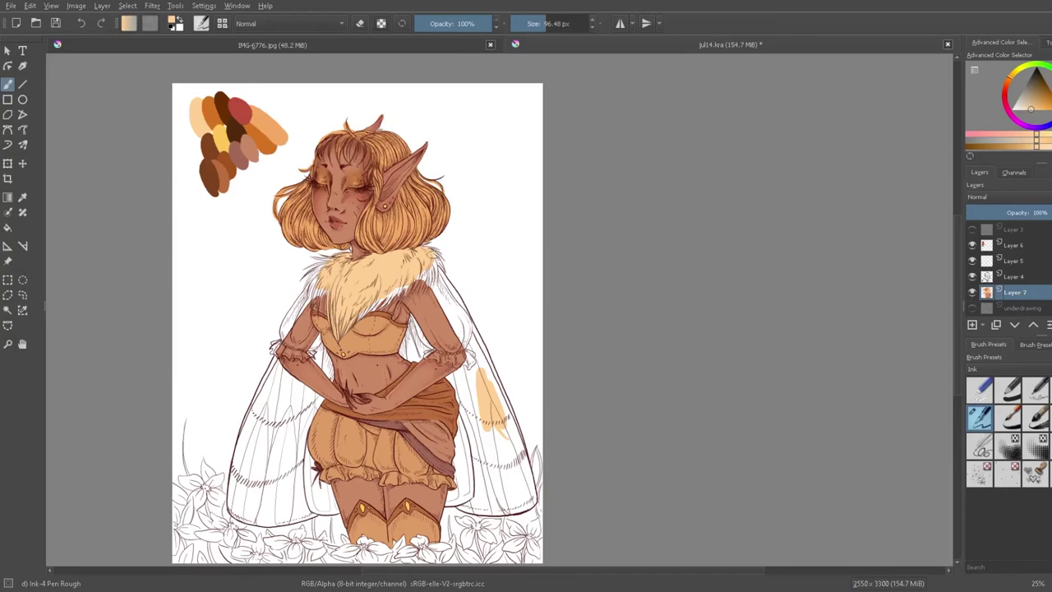
# Step: Extend the pale peach into the fur collar's outer tufts on both shoulders with a 16.71 px brush
pyautogui.scroll(3, 106, 274)
pyautogui.moveTo(783, 390)
pyautogui.mouseDown()
pyautogui.moveTo(890, 307)
pyautogui.moveTo(863, 339)
pyautogui.mouseUp()
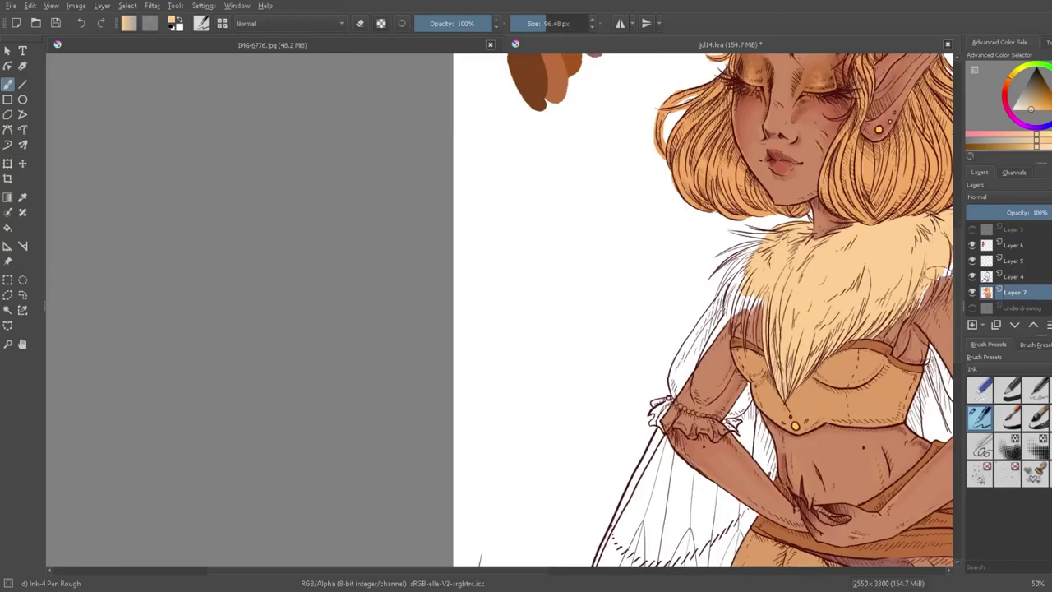
pyautogui.scroll(-1, 938, 275)
pyautogui.click(530, 24)
pyautogui.moveTo(760, 294); pyautogui.dragTo(756, 350)
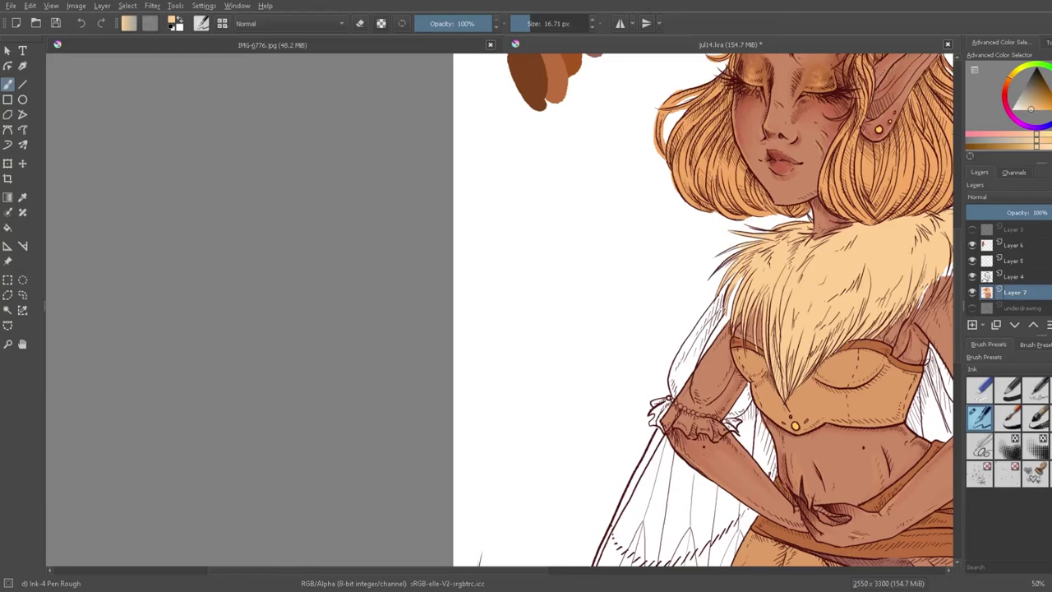
pyautogui.moveTo(540, 570); pyautogui.dragTo(680, 567)
pyautogui.moveTo(584, 261); pyautogui.dragTo(563, 301)
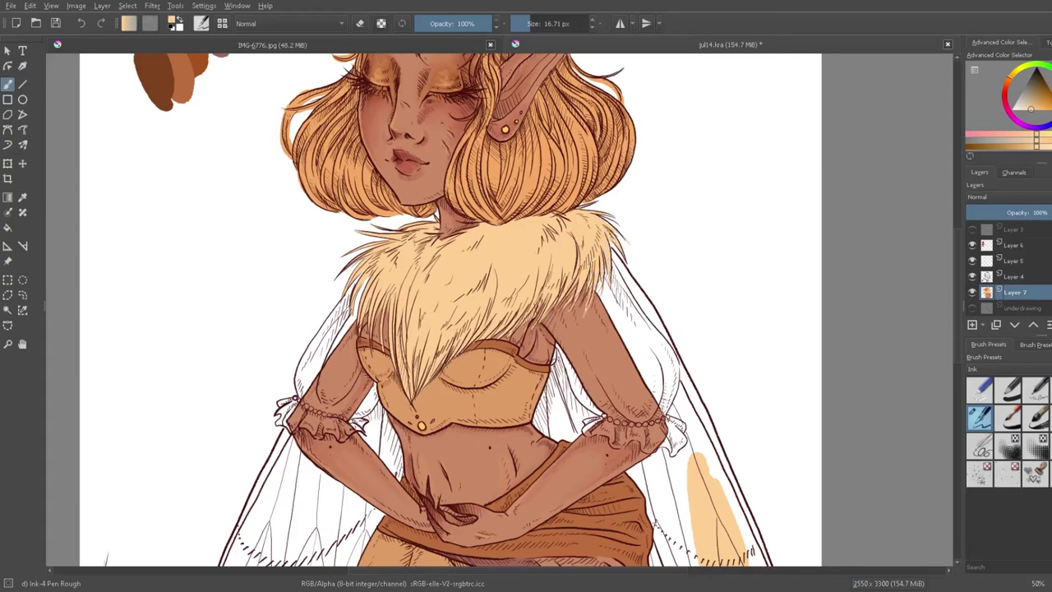
# Step: Add a layer above Layer 7 and erase the peach test patch on the cape from Layer 7 with a 76.72 px eraser
pyautogui.scroll(-2, 376, 280)
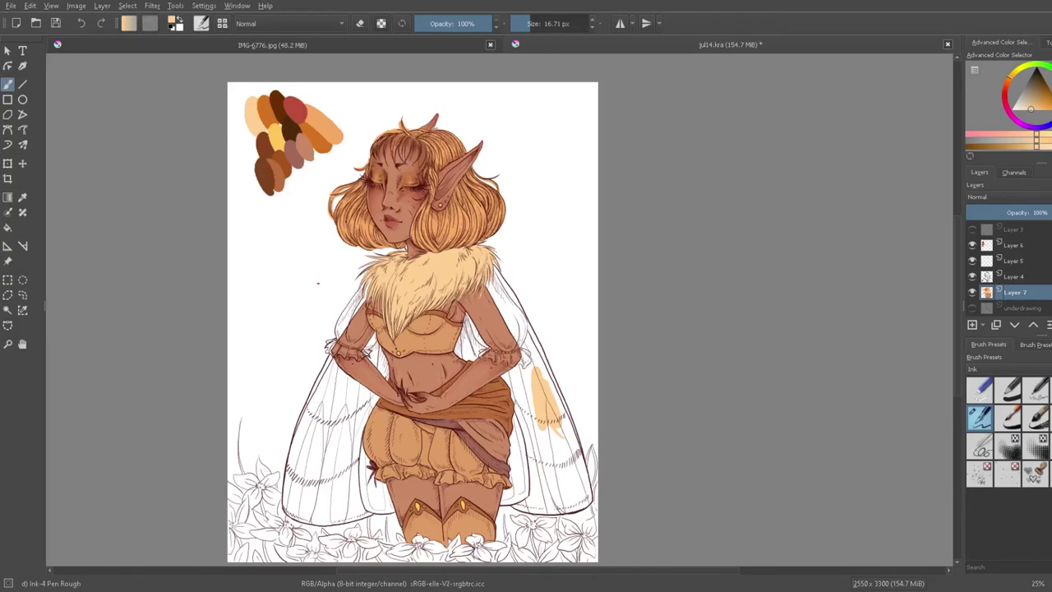
pyautogui.click(973, 325)
pyautogui.click(1019, 307)
pyautogui.press('e')
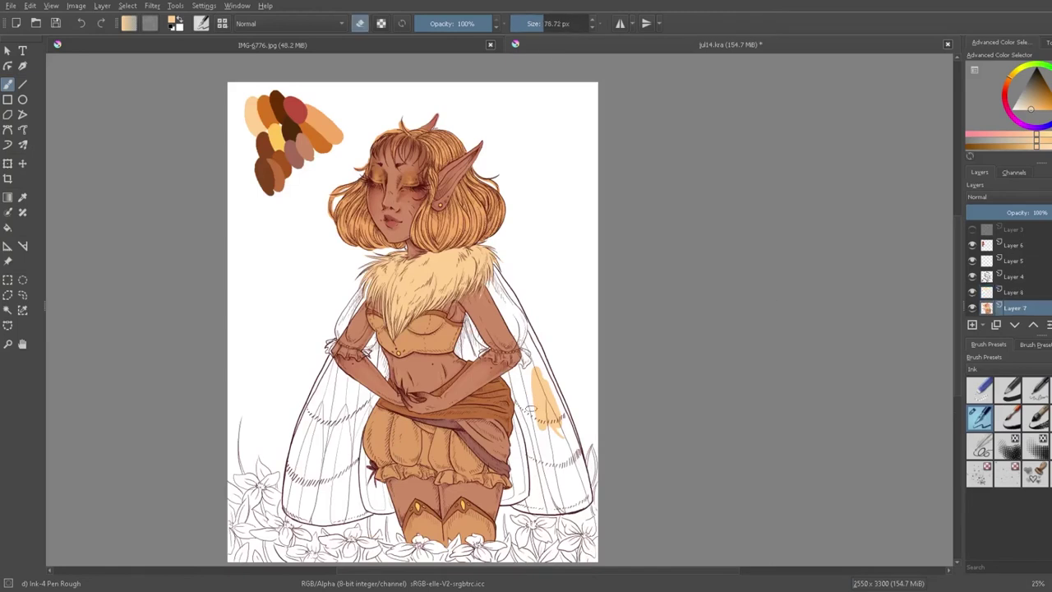
pyautogui.moveTo(539, 370); pyautogui.dragTo(560, 434)
# Step: Add a layer between Layer 7 and the underdrawing and fill the cape's panels on it with flat pale peach
pyautogui.scroll(-1, 1004, 287)
pyautogui.click(1004, 291)
pyautogui.click(973, 325)
pyautogui.press('e')
pyautogui.moveTo(464, 327); pyautogui.dragTo(475, 357)
pyautogui.moveTo(494, 284)
pyautogui.mouseDown()
pyautogui.moveTo(532, 403)
pyautogui.moveTo(514, 494)
pyautogui.moveTo(543, 444)
pyautogui.moveTo(534, 403)
pyautogui.moveTo(531, 461)
pyautogui.mouseUp()
pyautogui.moveTo(542, 411)
pyautogui.mouseDown()
pyautogui.moveTo(517, 296)
pyautogui.moveTo(555, 489)
pyautogui.moveTo(518, 501)
pyautogui.moveTo(584, 503)
pyautogui.moveTo(562, 385)
pyautogui.mouseUp()
pyautogui.moveTo(378, 337)
pyautogui.mouseDown()
pyautogui.moveTo(341, 407)
pyautogui.moveTo(378, 509)
pyautogui.moveTo(377, 485)
pyautogui.moveTo(320, 457)
pyautogui.moveTo(337, 518)
pyautogui.moveTo(288, 477)
pyautogui.moveTo(316, 362)
pyautogui.moveTo(317, 411)
pyautogui.moveTo(333, 434)
pyautogui.moveTo(324, 510)
pyautogui.moveTo(346, 493)
pyautogui.moveTo(353, 500)
pyautogui.mouseUp()
pyautogui.press('e')
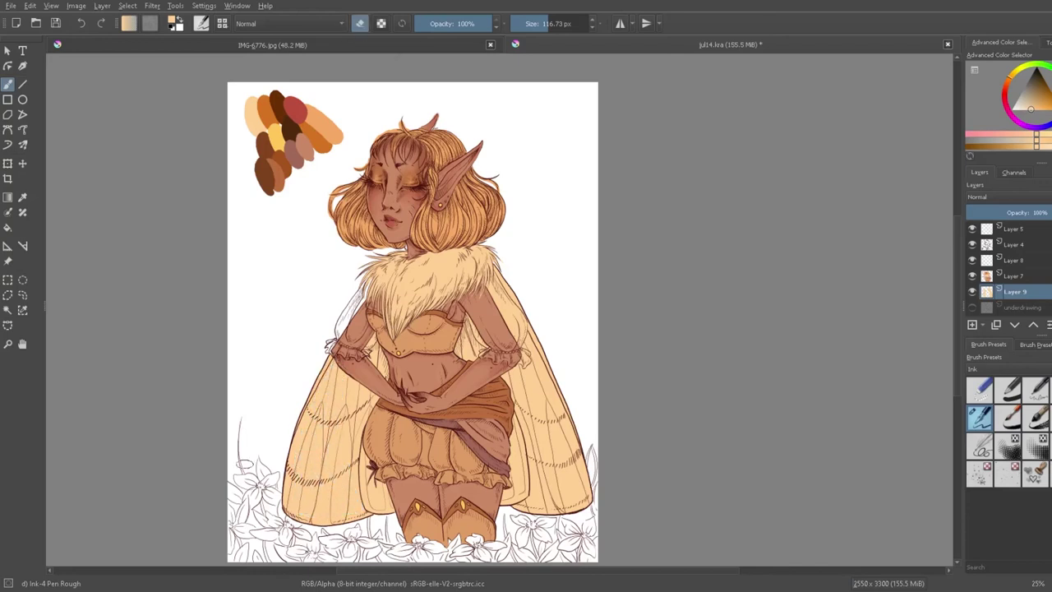
# Step: Paint orange bands over the cape's middle and lower panels with a 116.73 px brush, using 63% opacity for the darker strokes
pyautogui.press('e')
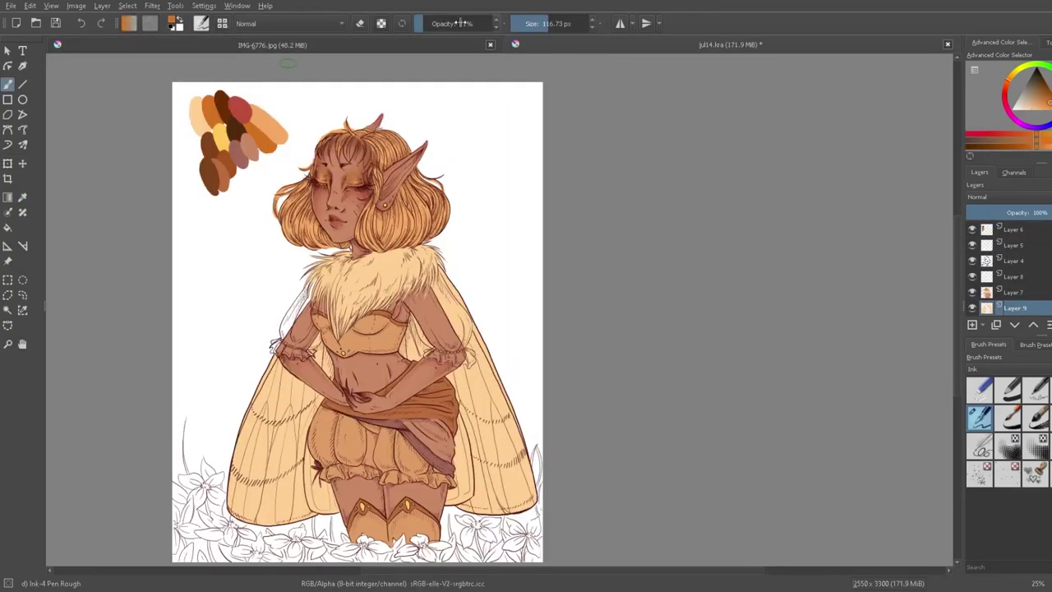
pyautogui.moveTo(247, 403); pyautogui.dragTo(283, 473)
pyautogui.moveTo(296, 427); pyautogui.dragTo(300, 489)
pyautogui.moveTo(494, 374)
pyautogui.mouseDown()
pyautogui.moveTo(485, 444)
pyautogui.moveTo(514, 444)
pyautogui.mouseUp()
pyautogui.moveTo(462, 387); pyautogui.dragTo(479, 424)
pyautogui.moveTo(305, 386); pyautogui.dragTo(243, 488)
pyautogui.click(462, 24)
pyautogui.moveTo(283, 460); pyautogui.dragTo(288, 505)
pyautogui.moveTo(316, 464); pyautogui.dragTo(325, 508)
pyautogui.moveTo(520, 443); pyautogui.dragTo(525, 484)
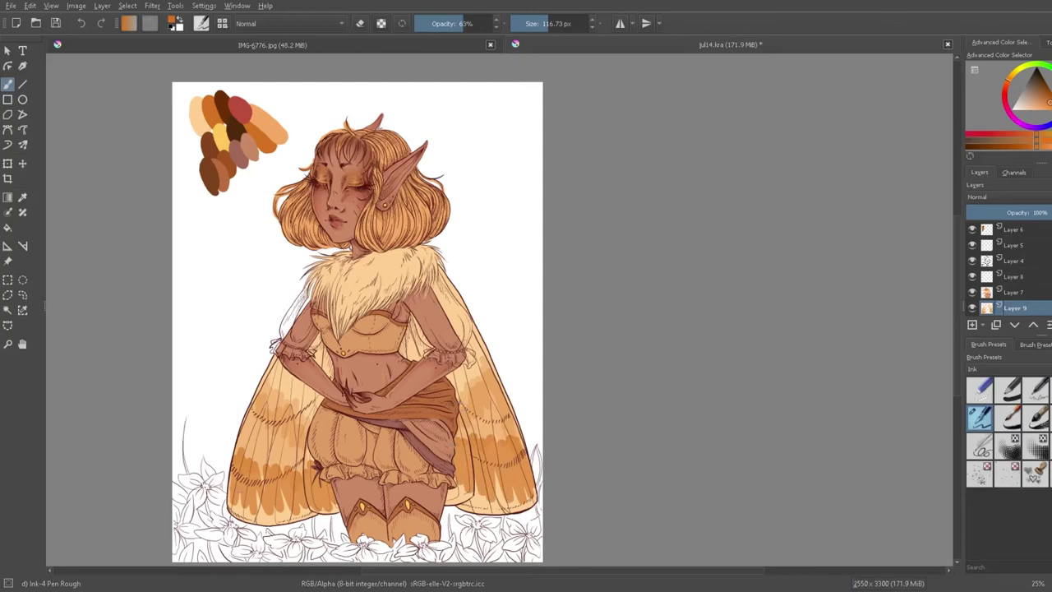
# Step: Lay solid orange along the hem of both cape halves with the brush opacity at 100%
pyautogui.press('o')
pyautogui.press('o')
pyautogui.press('o')
pyautogui.press('o')
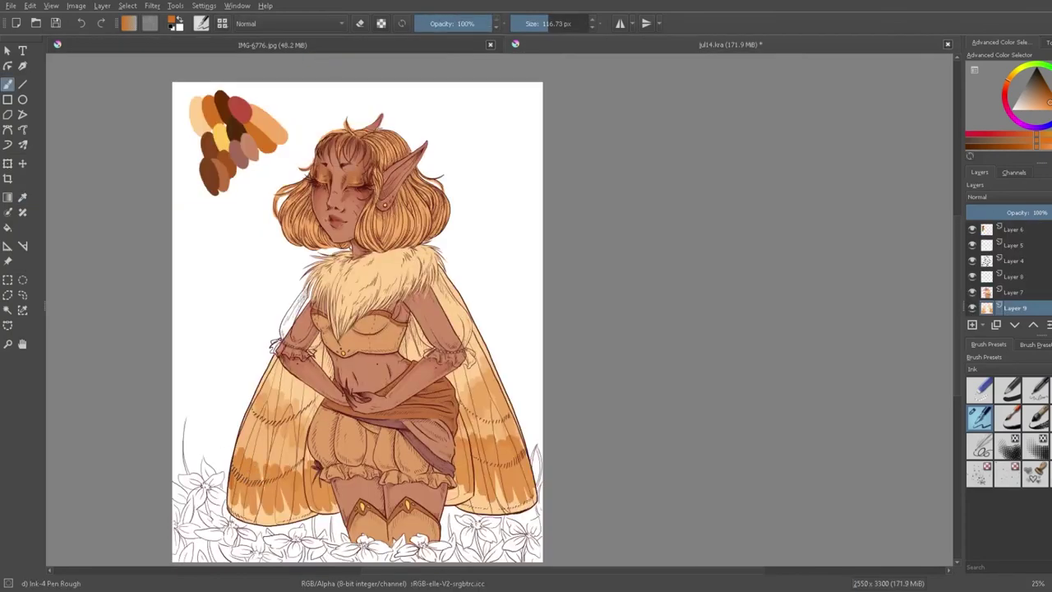
pyautogui.moveTo(231, 485)
pyautogui.mouseDown()
pyautogui.moveTo(280, 522)
pyautogui.moveTo(337, 506)
pyautogui.moveTo(243, 502)
pyautogui.moveTo(296, 504)
pyautogui.mouseUp()
pyautogui.moveTo(457, 475)
pyautogui.mouseDown()
pyautogui.moveTo(475, 506)
pyautogui.moveTo(535, 510)
pyautogui.mouseUp()
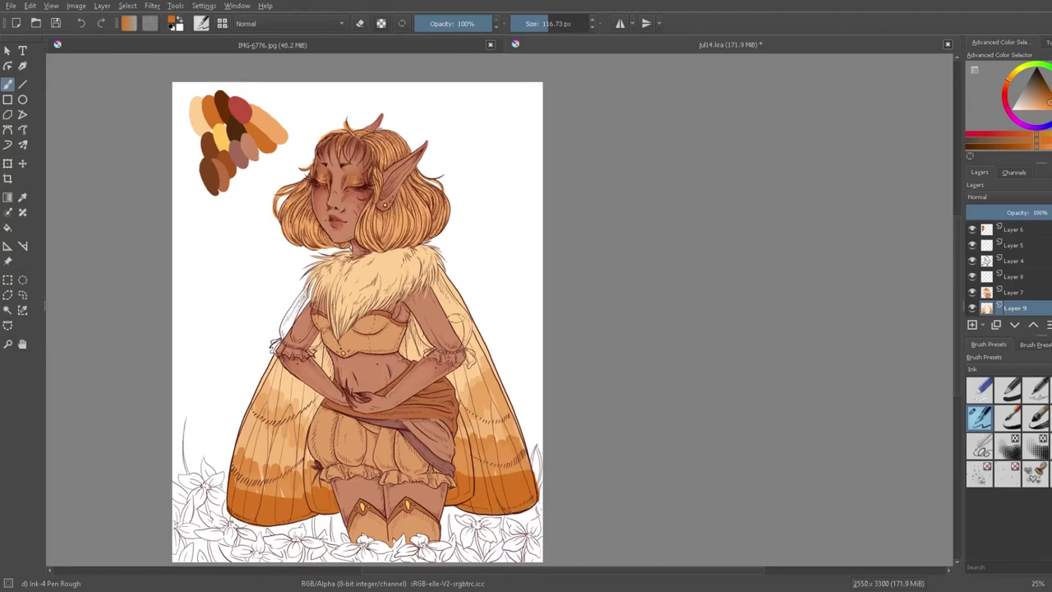
# Step: Blend the orange bands on the left cape half into a smooth gradient with a 251.93 px brush at 27% opacity, sampling neighbouring tones
pyautogui.click(428, 23)
pyautogui.click(559, 23)
pyautogui.press('o')
pyautogui.keyDown('ctrl'); pyautogui.click(316, 428); pyautogui.keyUp('ctrl')
pyautogui.moveTo(482, 387); pyautogui.dragTo(462, 385)
pyautogui.moveTo(285, 392); pyautogui.dragTo(303, 394)
pyautogui.keyDown('ctrl'); pyautogui.click(308, 448); pyautogui.keyUp('ctrl')
pyautogui.moveTo(242, 448)
pyautogui.mouseDown()
pyautogui.moveTo(279, 440)
pyautogui.moveTo(244, 460)
pyautogui.mouseUp()
pyautogui.keyDown('ctrl'); pyautogui.click(280, 435); pyautogui.keyUp('ctrl')
pyautogui.keyDown('ctrl'); pyautogui.click(235, 470); pyautogui.keyUp('ctrl')
pyautogui.keyDown('ctrl'); pyautogui.click(293, 509); pyautogui.keyUp('ctrl')
pyautogui.moveTo(291, 485)
pyautogui.mouseDown()
pyautogui.moveTo(252, 473)
pyautogui.moveTo(284, 458)
pyautogui.moveTo(239, 449)
pyautogui.moveTo(234, 468)
pyautogui.mouseUp()
pyautogui.keyDown('ctrl'); pyautogui.click(276, 440); pyautogui.keyUp('ctrl')
pyautogui.keyDown('ctrl'); pyautogui.click(267, 473); pyautogui.keyUp('ctrl')
pyautogui.keyDown('ctrl'); pyautogui.click(267, 444); pyautogui.keyUp('ctrl')
pyautogui.keyDown('ctrl'); pyautogui.click(259, 465); pyautogui.keyUp('ctrl')
pyautogui.keyDown('ctrl'); pyautogui.click(253, 451); pyautogui.keyUp('ctrl')
pyautogui.keyDown('ctrl'); pyautogui.click(259, 468); pyautogui.keyUp('ctrl')
pyautogui.keyDown('ctrl'); pyautogui.click(267, 424); pyautogui.keyUp('ctrl')
pyautogui.moveTo(251, 395); pyautogui.dragTo(284, 401)
pyautogui.keyDown('ctrl'); pyautogui.click(265, 435); pyautogui.keyUp('ctrl')
pyautogui.keyDown('ctrl'); pyautogui.click(262, 457); pyautogui.keyUp('ctrl')
pyautogui.moveTo(271, 448); pyautogui.dragTo(244, 451)
pyautogui.keyDown('ctrl'); pyautogui.click(252, 428); pyautogui.keyUp('ctrl')
pyautogui.keyDown('ctrl'); pyautogui.click(264, 454); pyautogui.keyUp('ctrl')
pyautogui.moveTo(251, 448); pyautogui.dragTo(253, 427)
pyautogui.keyDown('ctrl'); pyautogui.click(250, 426); pyautogui.keyUp('ctrl')
pyautogui.keyDown('ctrl'); pyautogui.click(260, 448); pyautogui.keyUp('ctrl')
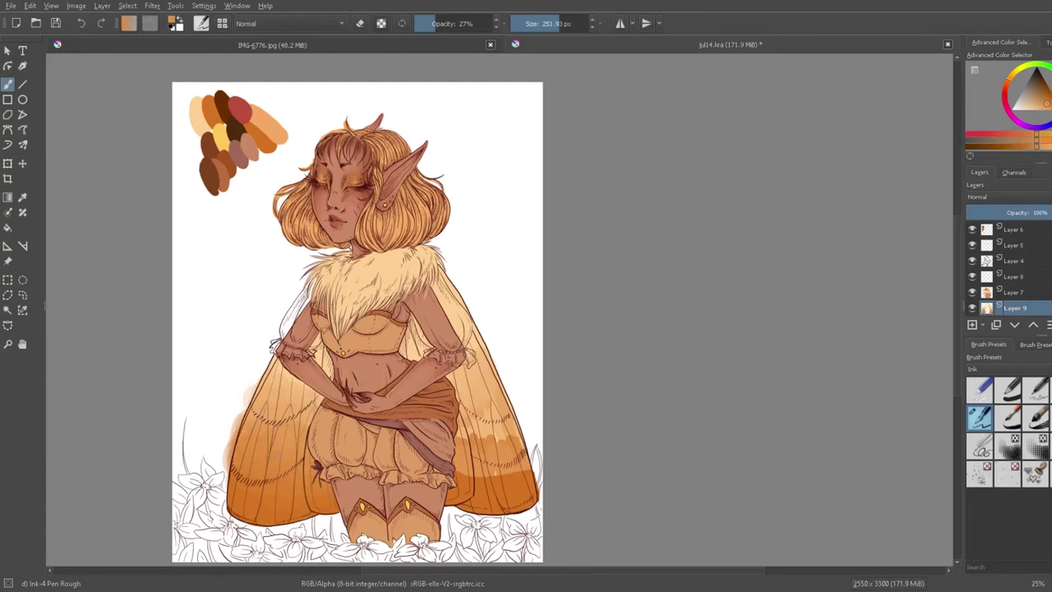
# Step: Blend the pale upper part of the right cape half into orange with sampled cape tones
pyautogui.keyDown('ctrl'); pyautogui.click(462, 342); pyautogui.keyUp('ctrl')
pyautogui.moveTo(469, 344); pyautogui.dragTo(476, 356)
pyautogui.keyDown('ctrl'); pyautogui.click(272, 422); pyautogui.keyUp('ctrl')
pyautogui.moveTo(471, 409)
pyautogui.mouseDown()
pyautogui.moveTo(487, 403)
pyautogui.moveTo(498, 431)
pyautogui.mouseUp()
pyautogui.moveTo(462, 380); pyautogui.dragTo(502, 382)
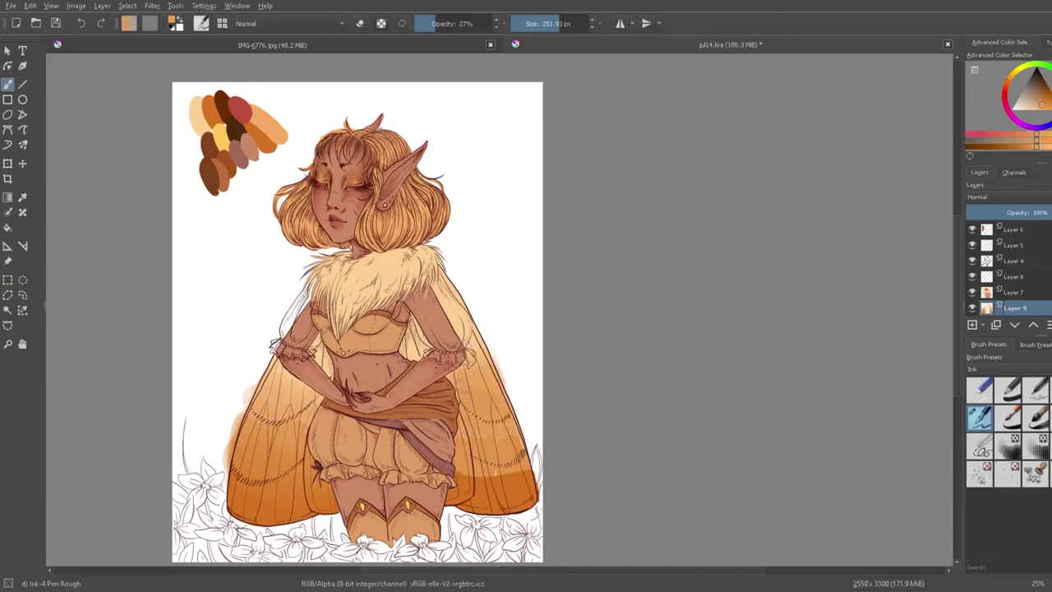
# Step: Smooth the lower bands of the right cape half into the dark orange hem using sampled tones
pyautogui.keyDown('ctrl'); pyautogui.click(499, 491); pyautogui.keyUp('ctrl')
pyautogui.moveTo(470, 463)
pyautogui.mouseDown()
pyautogui.moveTo(511, 451)
pyautogui.moveTo(535, 468)
pyautogui.mouseUp()
pyautogui.keyDown('ctrl'); pyautogui.click(503, 448); pyautogui.keyUp('ctrl')
pyautogui.keyDown('ctrl'); pyautogui.click(509, 477); pyautogui.keyUp('ctrl')
pyautogui.hotkey('ctrl', 'z')
pyautogui.keyDown('ctrl'); pyautogui.click(504, 447); pyautogui.keyUp('ctrl')
pyautogui.moveTo(503, 422); pyautogui.dragTo(521, 430)
pyautogui.keyDown('ctrl'); pyautogui.click(487, 393); pyautogui.keyUp('ctrl')
pyautogui.keyDown('ctrl'); pyautogui.click(472, 342); pyautogui.keyUp('ctrl')
pyautogui.keyDown('ctrl'); pyautogui.click(481, 372); pyautogui.keyUp('ctrl')
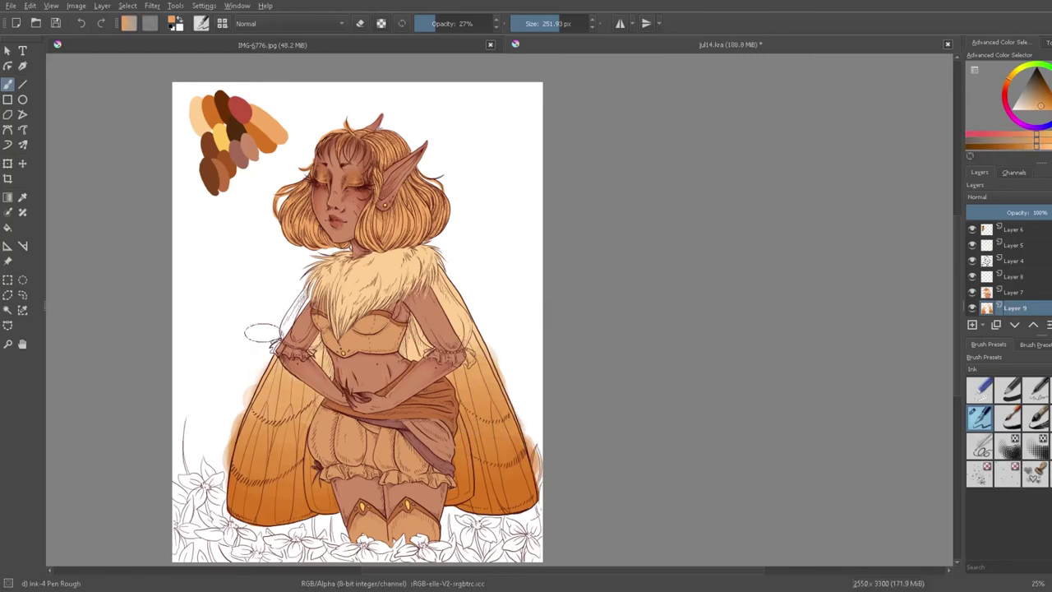
pyautogui.keyDown('ctrl'); pyautogui.click(354, 386); pyautogui.keyUp('ctrl')
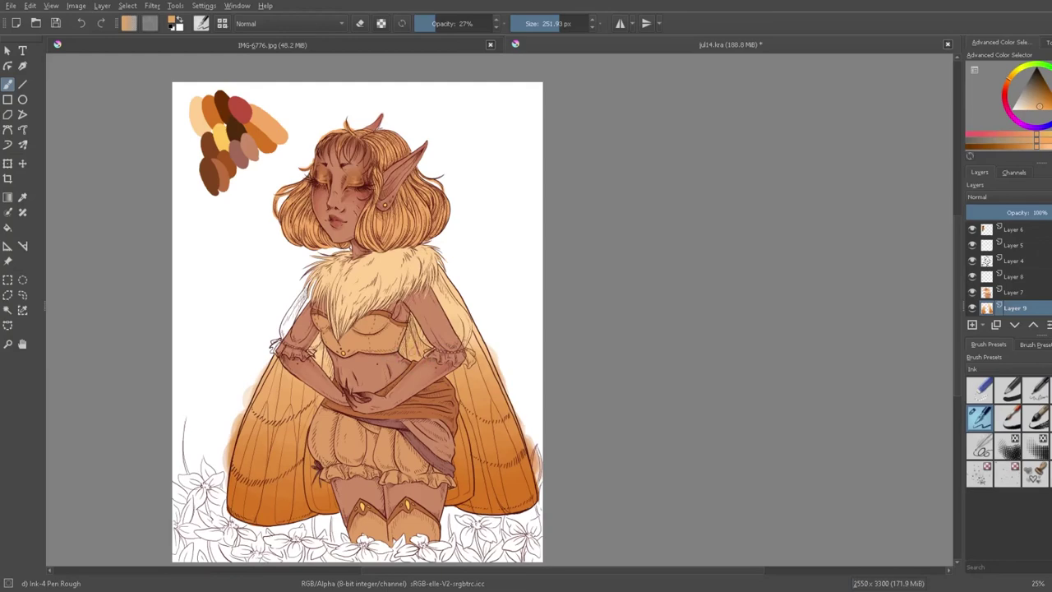
# Step: Streak lighter orange upward from the cape's hem between the veins with a 59.39 px brush at 27% opacity, consulting the moth reference photo
pyautogui.click(446, 43)
pyautogui.click(502, 103)
pyautogui.click(669, 47)
pyautogui.keyDown('ctrl'); pyautogui.click(286, 384); pyautogui.keyUp('ctrl')
pyautogui.click(541, 24)
pyautogui.hotkey('ctrl', 'z')
pyautogui.moveTo(244, 505); pyautogui.dragTo(251, 461)
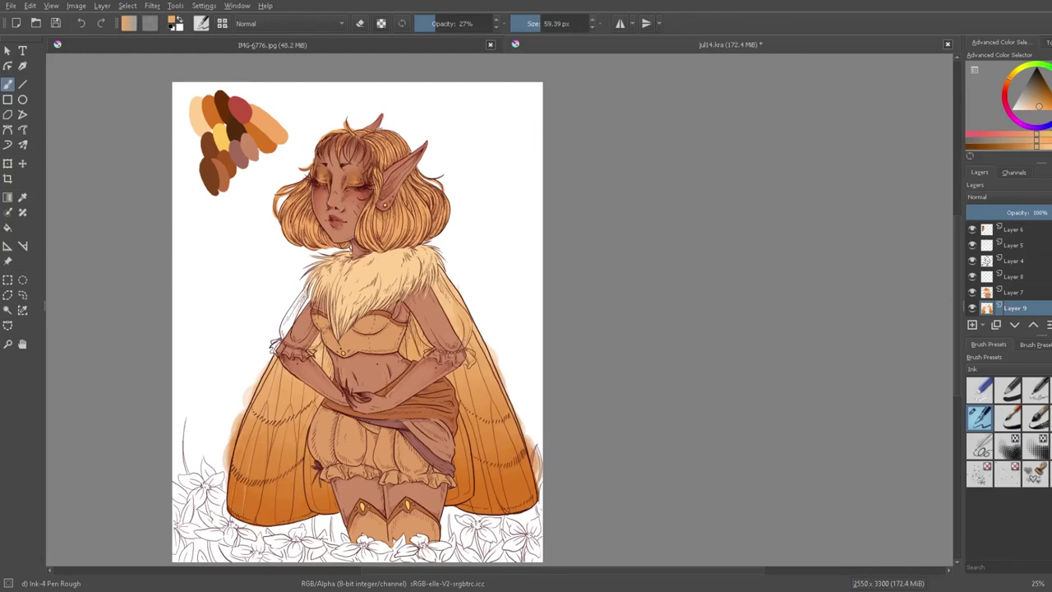
pyautogui.moveTo(274, 521)
pyautogui.mouseDown()
pyautogui.moveTo(276, 487)
pyautogui.moveTo(294, 471)
pyautogui.mouseUp()
pyautogui.moveTo(306, 508)
pyautogui.mouseDown()
pyautogui.moveTo(305, 490)
pyautogui.moveTo(314, 489)
pyautogui.mouseUp()
# Step: Soften the streaks between the cape's veins with a 111.43 px brush at 7% opacity, comparing with the moth reference photo
pyautogui.click(420, 23)
pyautogui.click(548, 23)
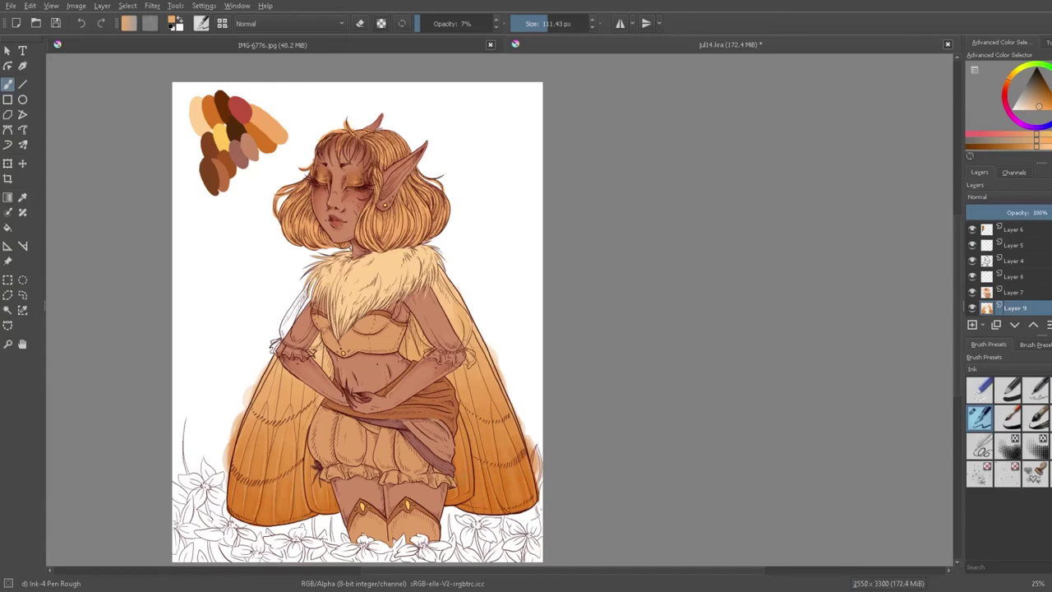
pyautogui.click(437, 46)
pyautogui.click(730, 45)
# Step: Shade along the cape's scalloped stitch lines with reddish brown from the palette at 27% opacity, checking the moth reference photo
pyautogui.keyDown('ctrl'); pyautogui.click(229, 164); pyautogui.keyUp('ctrl')
pyautogui.press('o')
pyautogui.press('o')
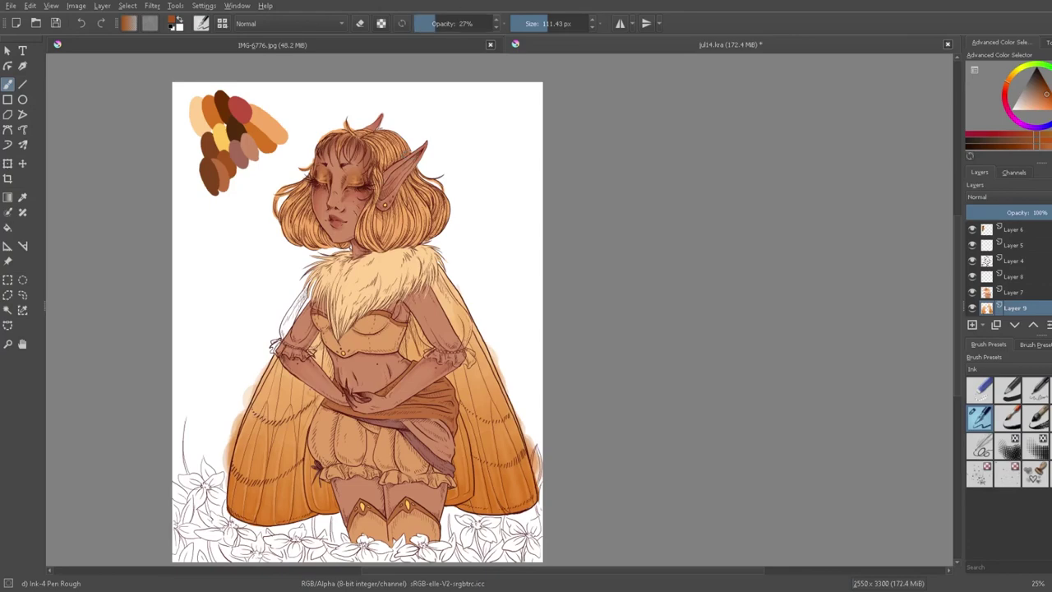
pyautogui.hotkey('ctrl', 'Tab')
pyautogui.hotkey('ctrl', 'Tab')
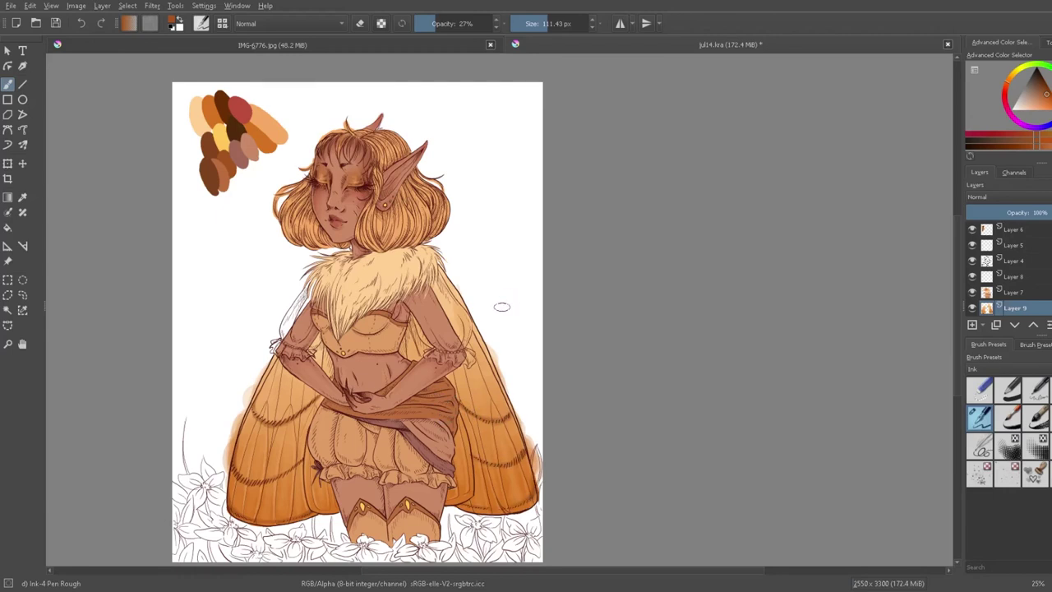
# Step: Refine the cape's shading with faint strokes, lowering the brush opacity to 17% and 2% and sampling cape tones
pyautogui.press('i')
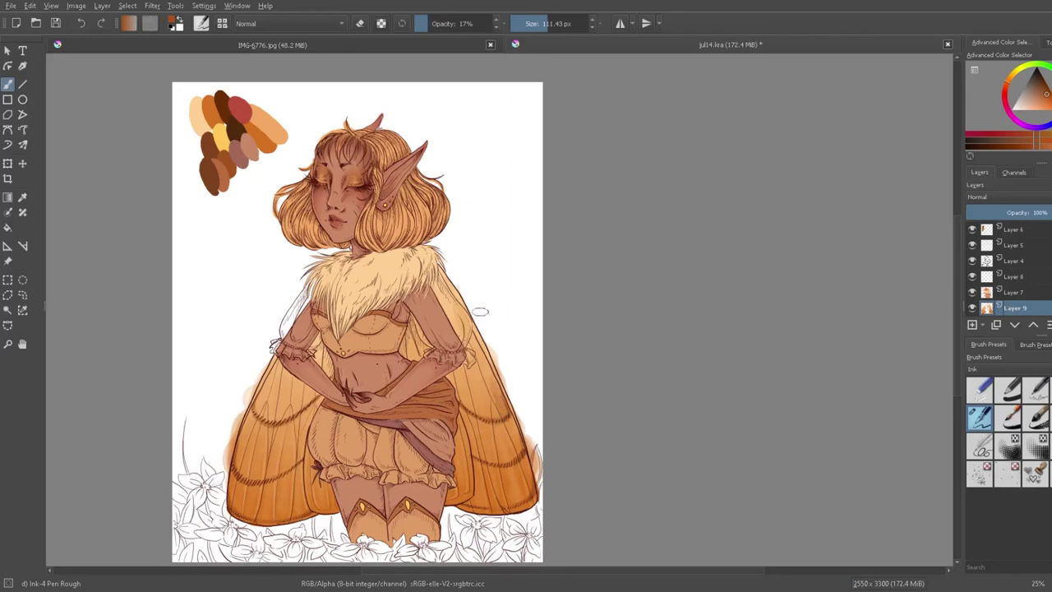
pyautogui.keyDown('ctrl'); pyautogui.click(525, 366); pyautogui.keyUp('ctrl')
pyautogui.click(417, 24)
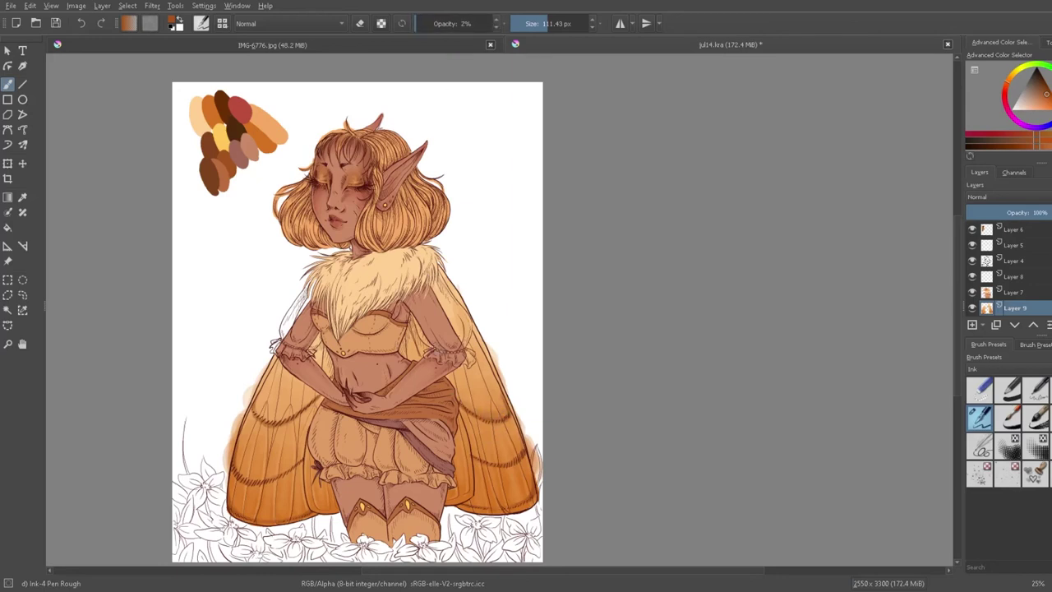
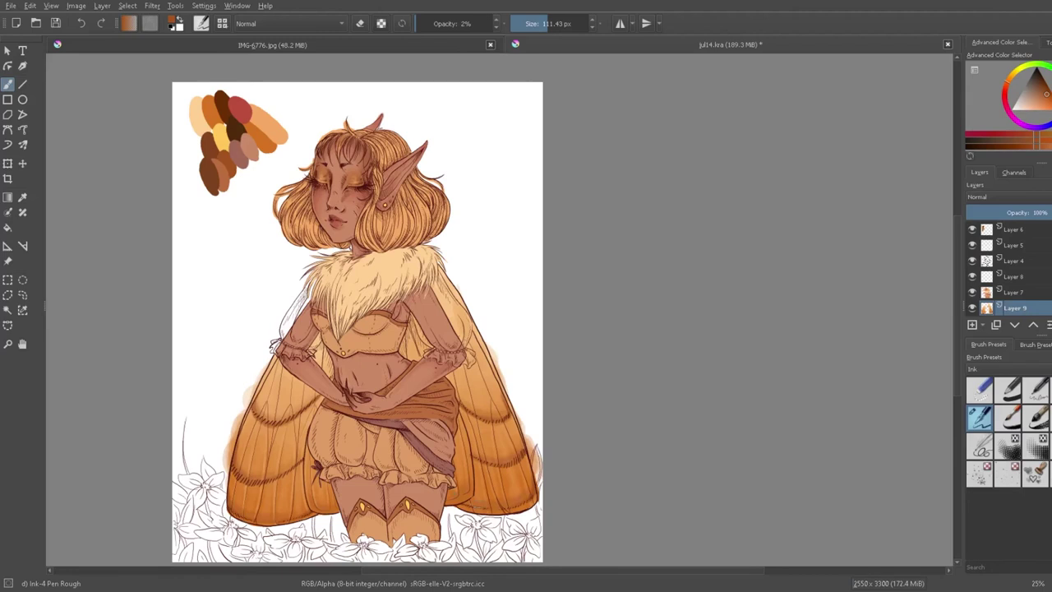
pyautogui.keyDown('ctrl'); pyautogui.click(467, 397); pyautogui.keyUp('ctrl')
pyautogui.keyDown('ctrl'); pyautogui.click(268, 396); pyautogui.keyUp('ctrl')
pyautogui.keyDown('ctrl'); pyautogui.click(288, 396); pyautogui.keyUp('ctrl')
# Step: Erase the orange spill outside the cape's outlines on Layer 9 with a 36.21 px eraser at 100% opacity
pyautogui.press('e')
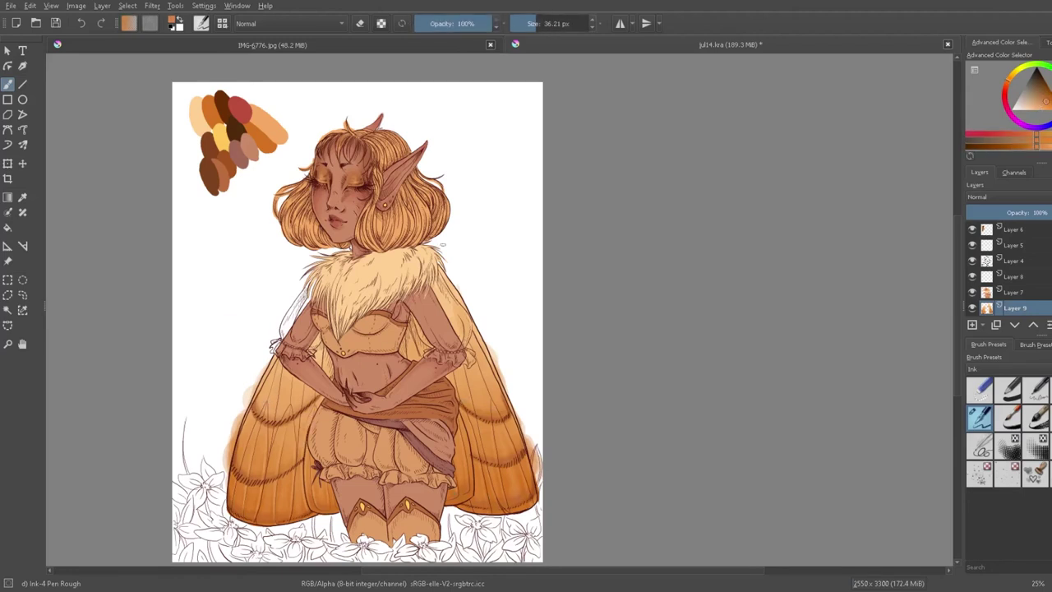
pyautogui.moveTo(516, 411); pyautogui.dragTo(538, 501)
pyautogui.moveTo(239, 402)
pyautogui.mouseDown()
pyautogui.moveTo(229, 485)
pyautogui.moveTo(256, 381)
pyautogui.mouseUp()
pyautogui.moveTo(249, 527); pyautogui.dragTo(261, 526)
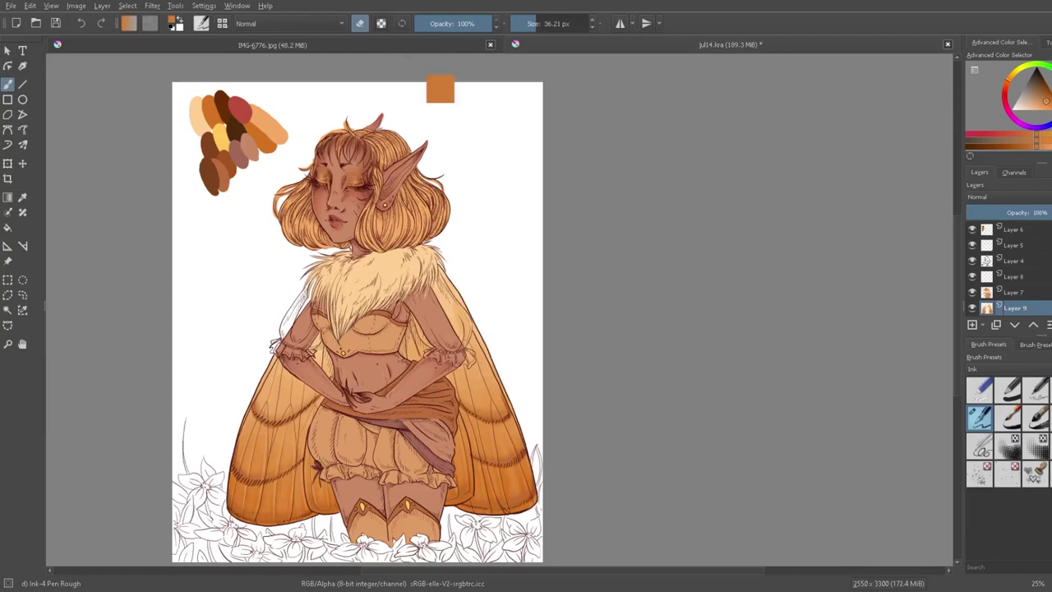
# Step: Shade the bloomers on Layer 7 with a brownish orange, using a 31.50 px brush at 15% opacity
pyautogui.scroll(1, 324, 320)
pyautogui.keyDown('ctrl'); pyautogui.click(411, 313); pyautogui.keyUp('ctrl')
pyautogui.press('e')
pyautogui.click(1020, 293)
pyautogui.click(426, 23)
pyautogui.click(534, 24)
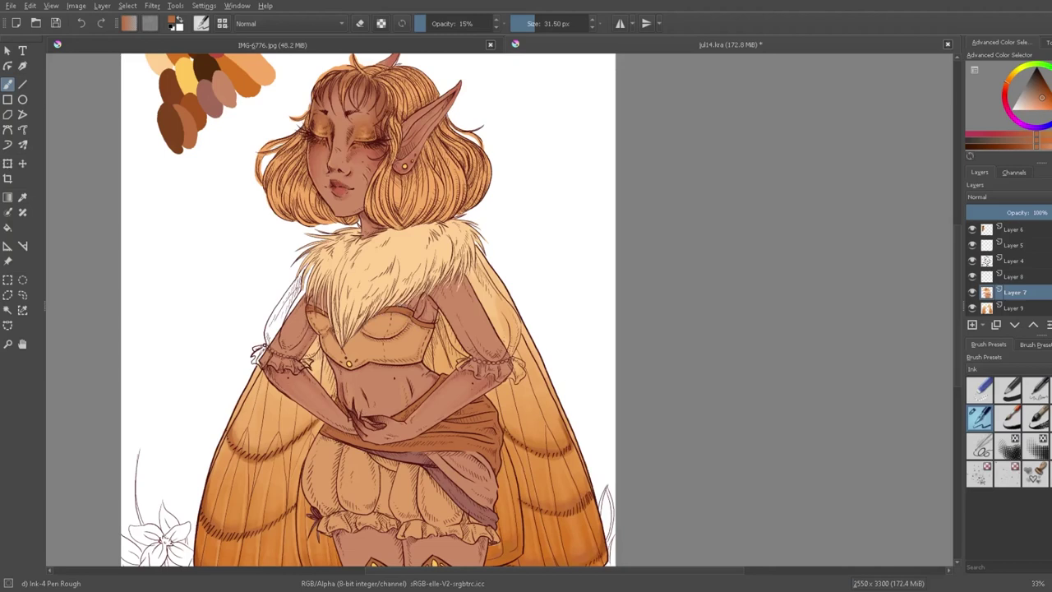
pyautogui.moveTo(319, 502); pyautogui.dragTo(326, 510)
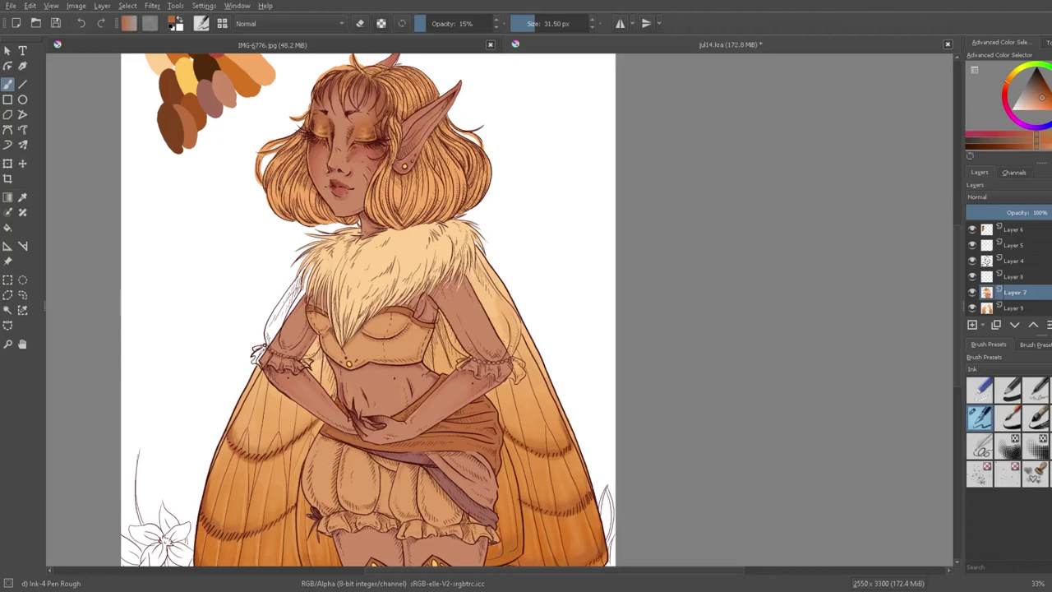
pyautogui.keyDown('ctrl'); pyautogui.click(580, 522); pyautogui.keyUp('ctrl')
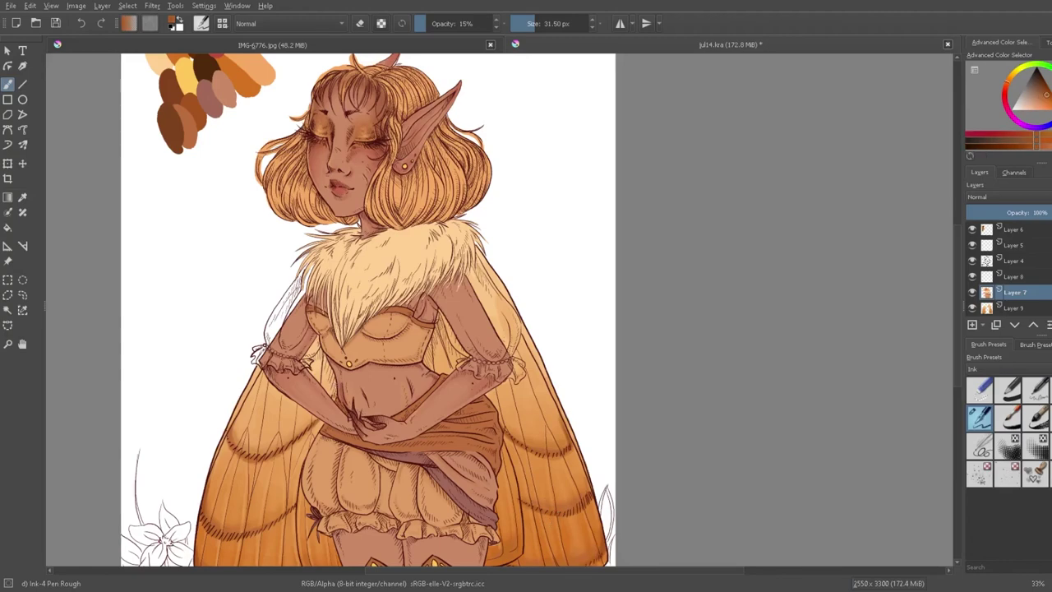
# Step: Add a layer above Layer 7 and paint both puffed sleeves on it in translucent off-white
pyautogui.scroll(-1, 452, 523)
pyautogui.moveTo(547, 571); pyautogui.dragTo(500, 571)
pyautogui.moveTo(958, 302); pyautogui.dragTo(957, 327)
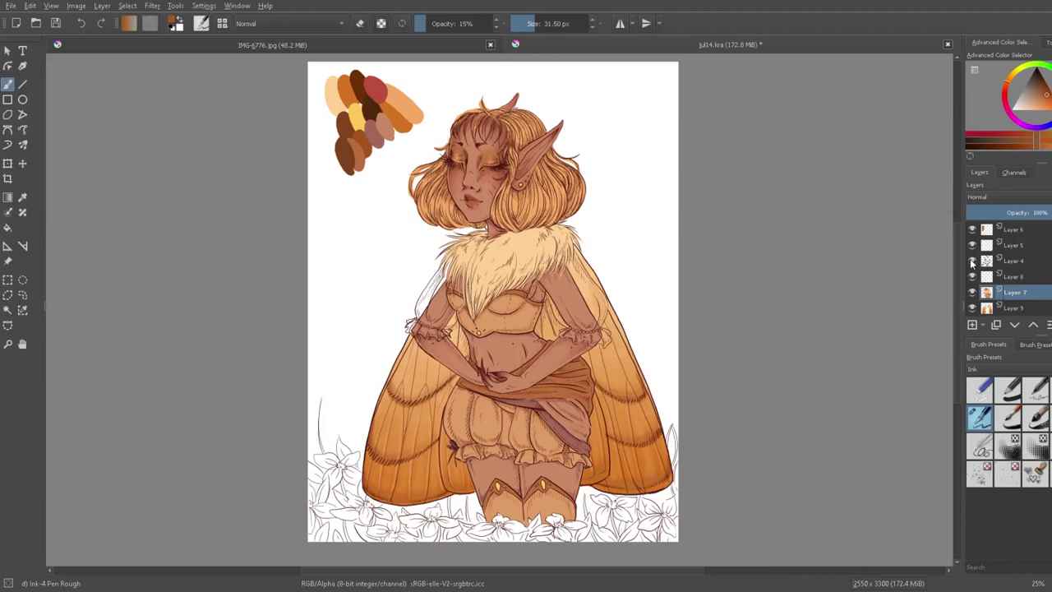
pyautogui.keyDown('ctrl'); pyautogui.click(618, 362); pyautogui.keyUp('ctrl')
pyautogui.click(973, 325)
pyautogui.click(451, 24)
pyautogui.click(557, 24)
pyautogui.moveTo(567, 276); pyautogui.dragTo(580, 319)
pyautogui.hotkey('ctrl', 'z')
pyautogui.click(1028, 108)
pyautogui.hotkey('ctrl', 'z')
pyautogui.click(1018, 109)
pyautogui.moveTo(562, 275)
pyautogui.mouseDown()
pyautogui.moveTo(587, 321)
pyautogui.moveTo(554, 284)
pyautogui.moveTo(598, 311)
pyautogui.moveTo(571, 260)
pyautogui.moveTo(541, 294)
pyautogui.moveTo(527, 288)
pyautogui.mouseUp()
pyautogui.moveTo(589, 333)
pyautogui.mouseDown()
pyautogui.moveTo(603, 341)
pyautogui.moveTo(567, 332)
pyautogui.mouseUp()
pyautogui.moveTo(442, 286)
pyautogui.mouseDown()
pyautogui.moveTo(453, 269)
pyautogui.moveTo(422, 329)
pyautogui.moveTo(441, 335)
pyautogui.mouseUp()
# Step: Cover the sleeve paint on the fur tufts with pale peach and color the cuff beads gold with a 13.93 px brush at 100% opacity
pyautogui.moveTo(477, 23); pyautogui.dragTo(528, 24)
pyautogui.scroll(3, 450, 322)
pyautogui.keyDown('ctrl'); pyautogui.click(822, 205); pyautogui.keyUp('ctrl')
pyautogui.moveTo(787, 147); pyautogui.dragTo(805, 177)
pyautogui.keyDown('ctrl'); pyautogui.click(555, 345); pyautogui.keyUp('ctrl')
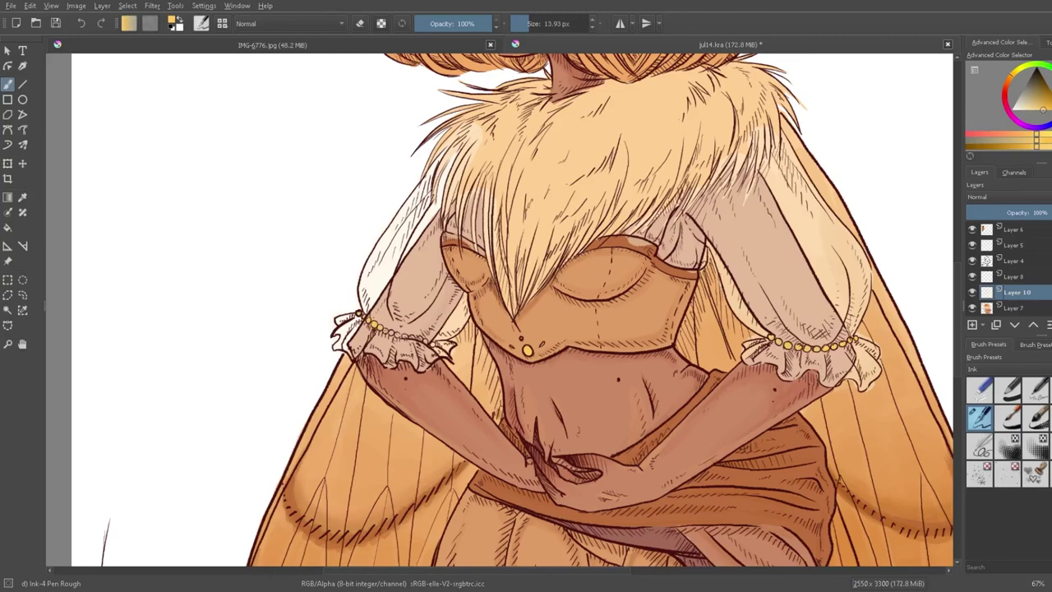
pyautogui.scroll(-2, 448, 280)
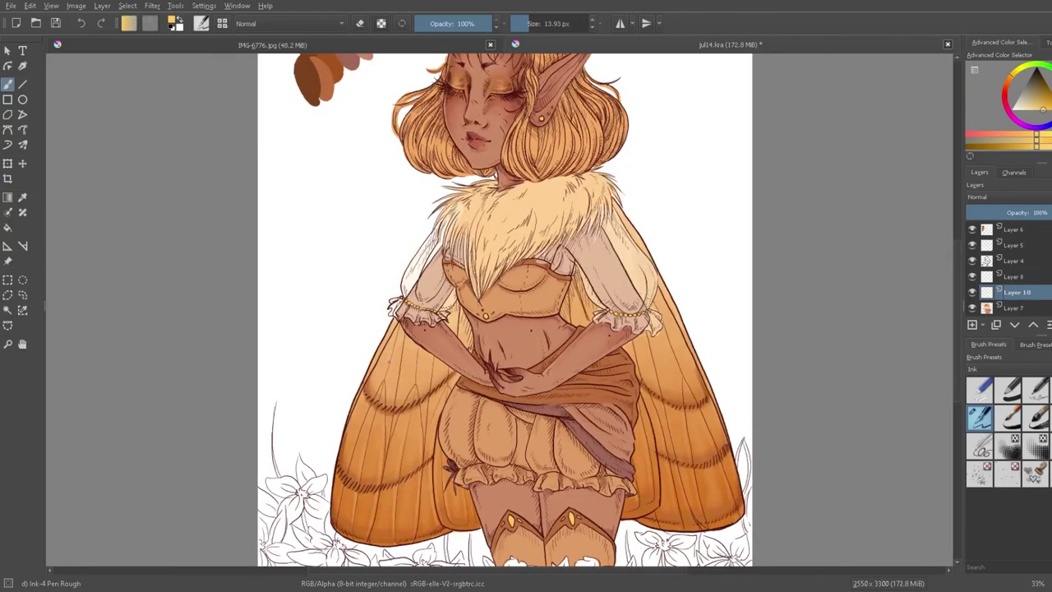
# Step: Clean up the edges of the sleeve paint with a small eraser
pyautogui.scroll(1, 366, 350)
pyautogui.press('e')
pyautogui.click(545, 24)
pyautogui.moveTo(802, 282); pyautogui.dragTo(794, 289)
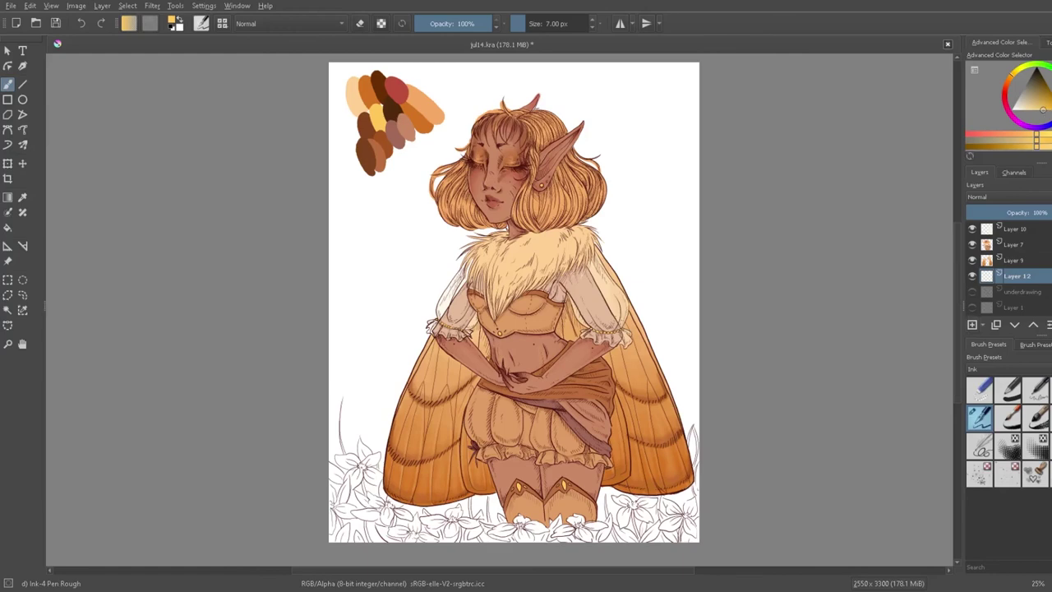
# Step: Pick a leaf green and fill the first leaves and stems at the center of the flower bed on Layer 12 with a 33.80 px brush
pyautogui.click(1044, 68)
pyautogui.click(1012, 134)
pyautogui.click(996, 146)
pyautogui.click(534, 20)
pyautogui.moveTo(469, 503)
pyautogui.mouseDown()
pyautogui.moveTo(472, 518)
pyautogui.moveTo(469, 499)
pyautogui.mouseUp()
pyautogui.scroll(2, 440, 414)
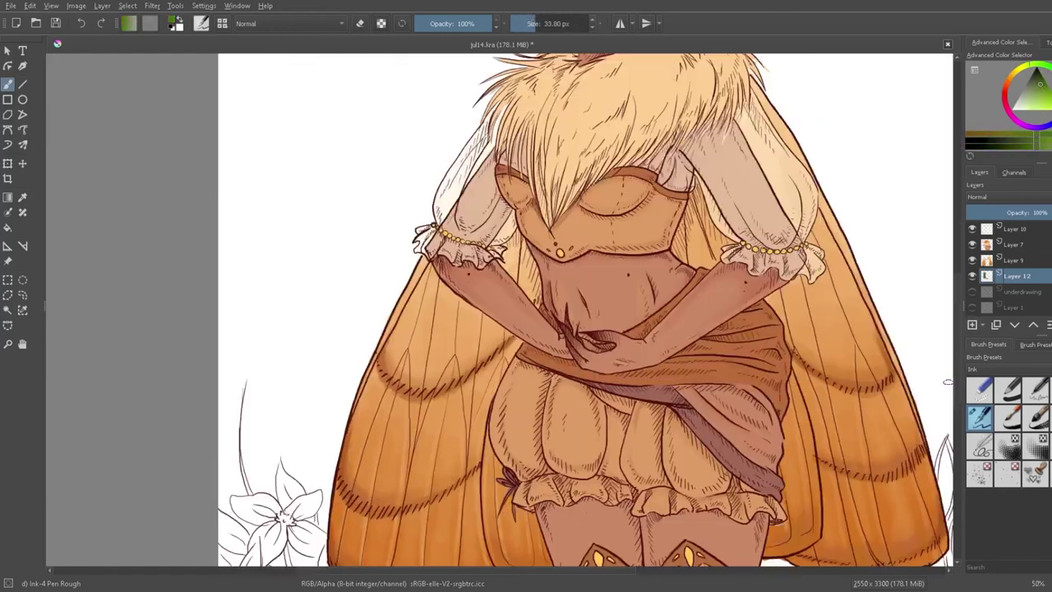
pyautogui.moveTo(958, 397); pyautogui.dragTo(962, 434)
pyautogui.moveTo(515, 402); pyautogui.dragTo(526, 413)
pyautogui.moveTo(543, 378); pyautogui.dragTo(536, 317)
pyautogui.moveTo(562, 413)
pyautogui.mouseDown()
pyautogui.moveTo(540, 399)
pyautogui.moveTo(587, 410)
pyautogui.mouseUp()
pyautogui.moveTo(519, 370); pyautogui.dragTo(541, 391)
# Step: Fill the leaves around the flowers in front of the boots with green, using a 50.01 px brush
pyautogui.click(539, 23)
pyautogui.moveTo(491, 414)
pyautogui.mouseDown()
pyautogui.moveTo(495, 386)
pyautogui.moveTo(513, 399)
pyautogui.moveTo(501, 387)
pyautogui.moveTo(526, 366)
pyautogui.moveTo(516, 350)
pyautogui.moveTo(488, 399)
pyautogui.moveTo(523, 386)
pyautogui.moveTo(502, 385)
pyautogui.mouseUp()
pyautogui.moveTo(560, 357); pyautogui.dragTo(571, 371)
pyautogui.moveTo(581, 399); pyautogui.dragTo(593, 411)
pyautogui.moveTo(656, 391)
pyautogui.mouseDown()
pyautogui.moveTo(645, 413)
pyautogui.moveTo(683, 358)
pyautogui.moveTo(657, 411)
pyautogui.moveTo(651, 398)
pyautogui.moveTo(681, 367)
pyautogui.moveTo(710, 408)
pyautogui.mouseUp()
pyautogui.moveTo(696, 373); pyautogui.dragTo(707, 378)
pyautogui.moveTo(755, 398)
pyautogui.mouseDown()
pyautogui.moveTo(757, 413)
pyautogui.moveTo(785, 355)
pyautogui.moveTo(782, 380)
pyautogui.mouseUp()
# Step: Fill the leaves and stems beneath the left cape half with the same green and erase the overspill
pyautogui.moveTo(482, 382)
pyautogui.mouseDown()
pyautogui.moveTo(474, 413)
pyautogui.moveTo(442, 411)
pyautogui.mouseUp()
pyautogui.moveTo(409, 378)
pyautogui.mouseDown()
pyautogui.moveTo(444, 406)
pyautogui.moveTo(439, 395)
pyautogui.mouseUp()
pyautogui.moveTo(423, 390); pyautogui.dragTo(441, 410)
pyautogui.moveTo(406, 350); pyautogui.dragTo(416, 361)
pyautogui.moveTo(352, 357); pyautogui.dragTo(347, 381)
pyautogui.moveTo(329, 403)
pyautogui.mouseDown()
pyautogui.moveTo(319, 385)
pyautogui.moveTo(362, 410)
pyautogui.moveTo(322, 386)
pyautogui.moveTo(290, 392)
pyautogui.moveTo(299, 411)
pyautogui.mouseUp()
pyautogui.press('e')
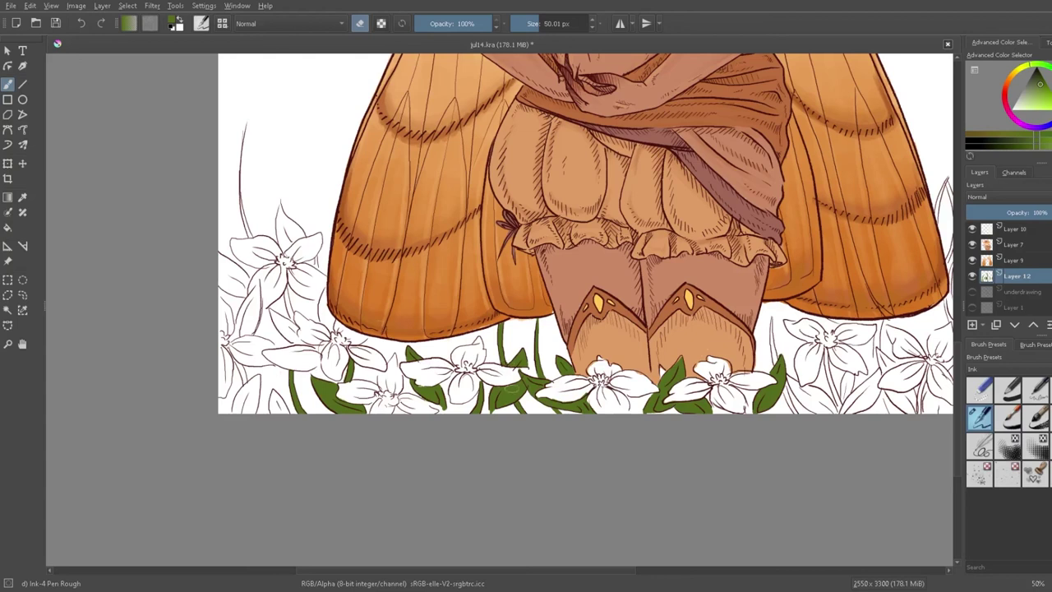
# Step: Fill the leaves around the flowers in the drawing's lower-left corner with the same green
pyautogui.press('e')
pyautogui.moveTo(278, 412)
pyautogui.mouseDown()
pyautogui.moveTo(272, 397)
pyautogui.moveTo(287, 412)
pyautogui.moveTo(243, 405)
pyautogui.moveTo(258, 377)
pyautogui.moveTo(230, 352)
pyautogui.moveTo(235, 360)
pyautogui.moveTo(255, 285)
pyautogui.moveTo(255, 332)
pyautogui.moveTo(256, 293)
pyautogui.mouseUp()
pyautogui.moveTo(246, 331); pyautogui.dragTo(250, 301)
pyautogui.moveTo(265, 309)
pyautogui.mouseDown()
pyautogui.moveTo(279, 331)
pyautogui.moveTo(286, 285)
pyautogui.mouseUp()
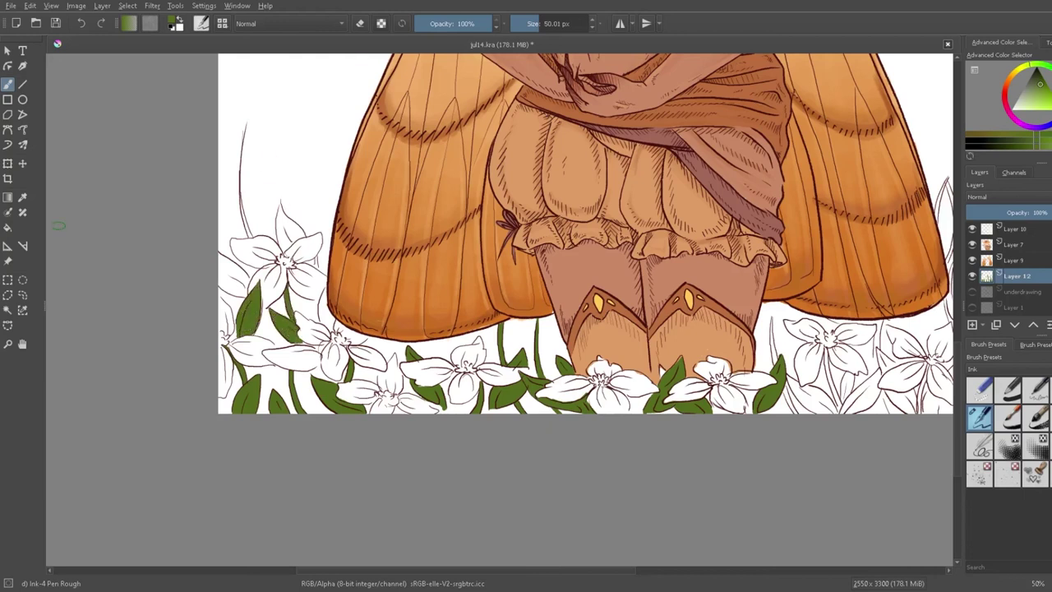
# Step: Fill the remaining leaves and stems along the drawing's lower-left edge with the same green
pyautogui.moveTo(244, 197); pyautogui.dragTo(246, 278)
pyautogui.moveTo(245, 274); pyautogui.dragTo(243, 296)
pyautogui.moveTo(221, 263)
pyautogui.mouseDown()
pyautogui.moveTo(244, 291)
pyautogui.moveTo(226, 268)
pyautogui.mouseUp()
pyautogui.moveTo(280, 204)
pyautogui.mouseDown()
pyautogui.moveTo(284, 250)
pyautogui.moveTo(289, 222)
pyautogui.moveTo(289, 233)
pyautogui.mouseUp()
pyautogui.moveTo(318, 352)
pyautogui.mouseDown()
pyautogui.moveTo(263, 350)
pyautogui.moveTo(307, 370)
pyautogui.moveTo(268, 362)
pyautogui.moveTo(312, 349)
pyautogui.mouseUp()
pyautogui.moveTo(324, 288); pyautogui.dragTo(327, 330)
# Step: Fill the leaves and stems beneath the right cape half with green, undoing and repainting the misplaced leaf strokes
pyautogui.moveTo(773, 314); pyautogui.dragTo(791, 413)
pyautogui.moveTo(822, 349)
pyautogui.mouseDown()
pyautogui.moveTo(838, 413)
pyautogui.moveTo(790, 380)
pyautogui.moveTo(824, 406)
pyautogui.moveTo(855, 393)
pyautogui.moveTo(847, 411)
pyautogui.mouseUp()
pyautogui.keyDown('ctrl'); pyautogui.click(877, 370); pyautogui.keyUp('ctrl')
pyautogui.keyDown('ctrl'); pyautogui.click(850, 402); pyautogui.keyUp('ctrl')
pyautogui.hotkey('ctrl', 'z')
pyautogui.hotkey('ctrl', 'z')
pyautogui.hotkey('ctrl', 'z')
pyautogui.hotkey('ctrl', 'z')
pyautogui.moveTo(881, 370)
pyautogui.mouseDown()
pyautogui.moveTo(842, 411)
pyautogui.moveTo(851, 375)
pyautogui.moveTo(865, 408)
pyautogui.moveTo(846, 412)
pyautogui.mouseUp()
pyautogui.hotkey('ctrl', 'z')
pyautogui.moveTo(882, 369)
pyautogui.mouseDown()
pyautogui.moveTo(860, 393)
pyautogui.moveTo(871, 377)
pyautogui.moveTo(845, 410)
pyautogui.mouseUp()
pyautogui.moveTo(787, 380)
pyautogui.mouseDown()
pyautogui.moveTo(835, 412)
pyautogui.moveTo(797, 386)
pyautogui.mouseUp()
pyautogui.hotkey('ctrl', 'z')
pyautogui.moveTo(888, 366); pyautogui.dragTo(895, 363)
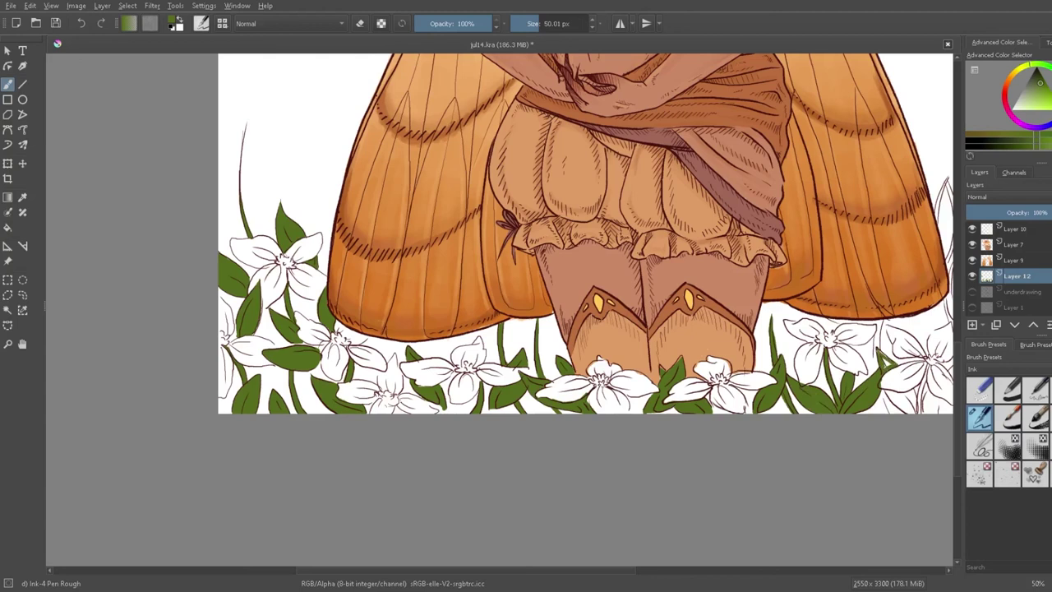
# Step: Fill the last leaves and stems around the flower in the drawing's lower-right corner with green
pyautogui.moveTo(906, 410); pyautogui.dragTo(896, 396)
pyautogui.moveTo(928, 381)
pyautogui.mouseDown()
pyautogui.moveTo(921, 412)
pyautogui.moveTo(924, 386)
pyautogui.mouseUp()
pyautogui.moveTo(628, 570); pyautogui.dragTo(645, 576)
pyautogui.hscroll(8, 644, 576)
pyautogui.moveTo(730, 263); pyautogui.dragTo(735, 337)
pyautogui.moveTo(712, 392); pyautogui.dragTo(707, 413)
pyautogui.moveTo(740, 364); pyautogui.dragTo(713, 413)
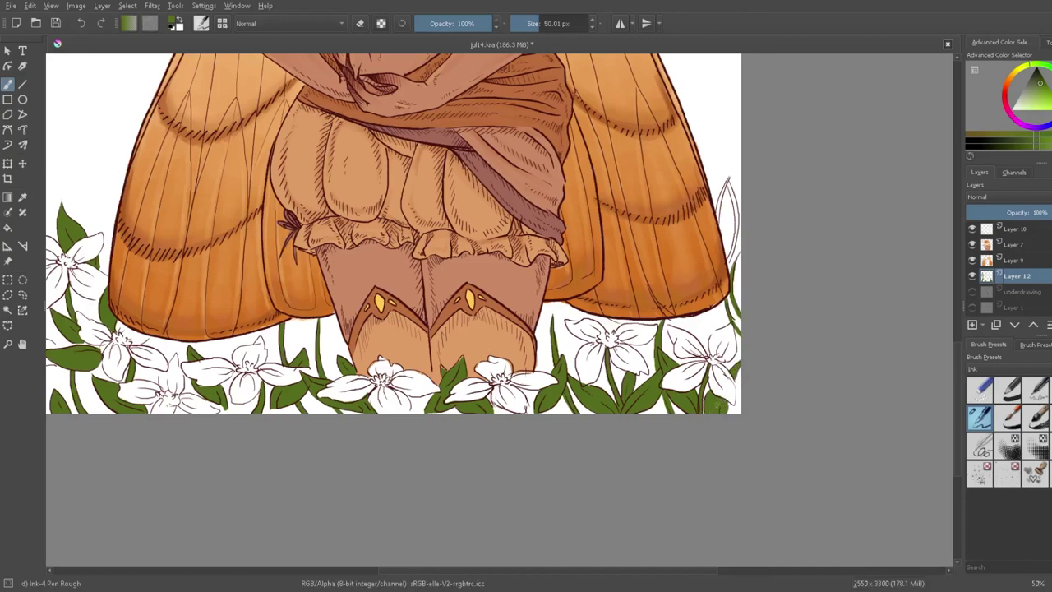
# Step: Color the flower centers orange with a tone sampled from the cape
pyautogui.scroll(-1, 738, 390)
pyautogui.keyDown('ctrl'); pyautogui.click(679, 226); pyautogui.keyUp('ctrl')
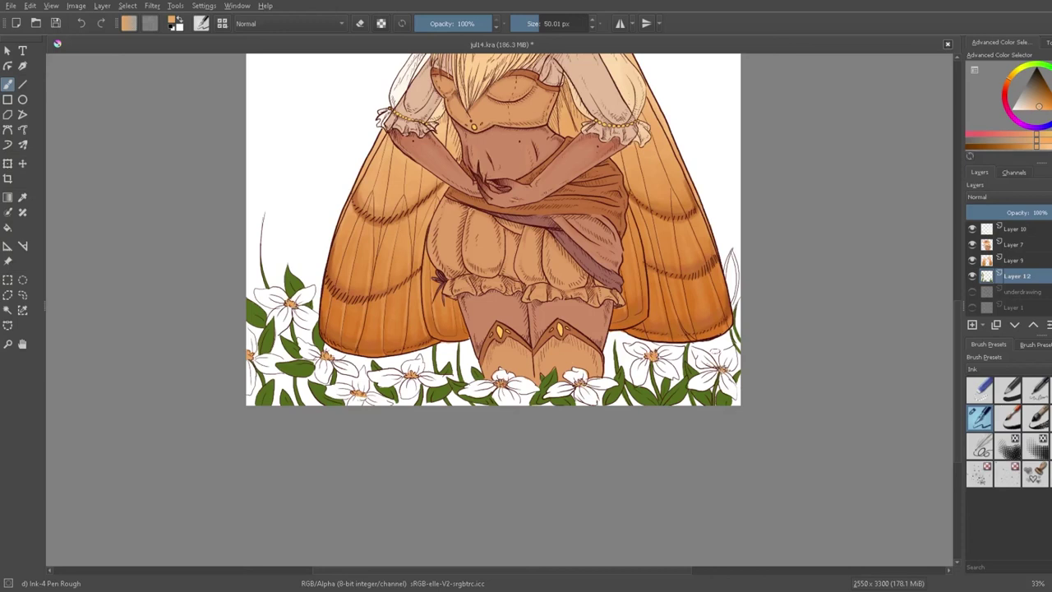
# Step: Try a pale tint at 25% brush opacity among the flowers beside the boots and undo it
pyautogui.keyDown('ctrl'); pyautogui.click(495, 313); pyautogui.keyUp('ctrl')
pyautogui.click(423, 23)
pyautogui.keyDown('ctrl'); pyautogui.click(448, 349); pyautogui.keyUp('ctrl')
pyautogui.click(434, 23)
pyautogui.keyDown('ctrl'); pyautogui.click(495, 312); pyautogui.keyUp('ctrl')
pyautogui.moveTo(448, 346); pyautogui.dragTo(449, 359)
pyautogui.keyDown('ctrl'); pyautogui.click(449, 352); pyautogui.keyUp('ctrl')
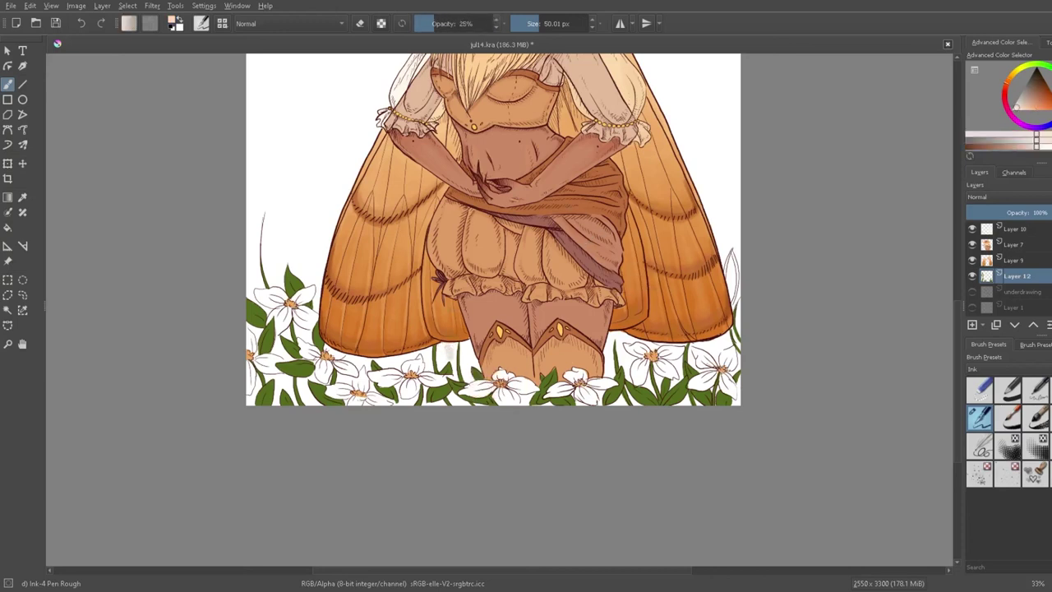
pyautogui.keyDown('ctrl'); pyautogui.click(449, 352); pyautogui.keyUp('ctrl')
pyautogui.hotkey('ctrl', 'z')
pyautogui.click(491, 23)
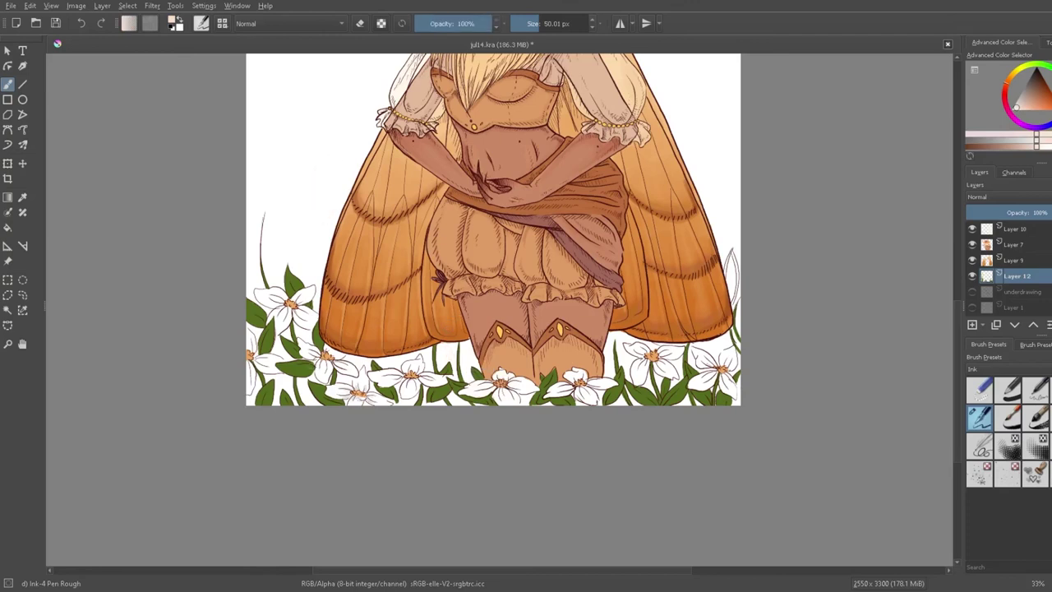
# Step: Lower the brush opacity to 17% and shade the petals around the flower centers with a sampled warm brown
pyautogui.press('i')
pyautogui.press('i')
pyautogui.press('i')
pyautogui.press('i')
pyautogui.press('i')
pyautogui.press('i')
pyautogui.press('i')
pyautogui.press('i')
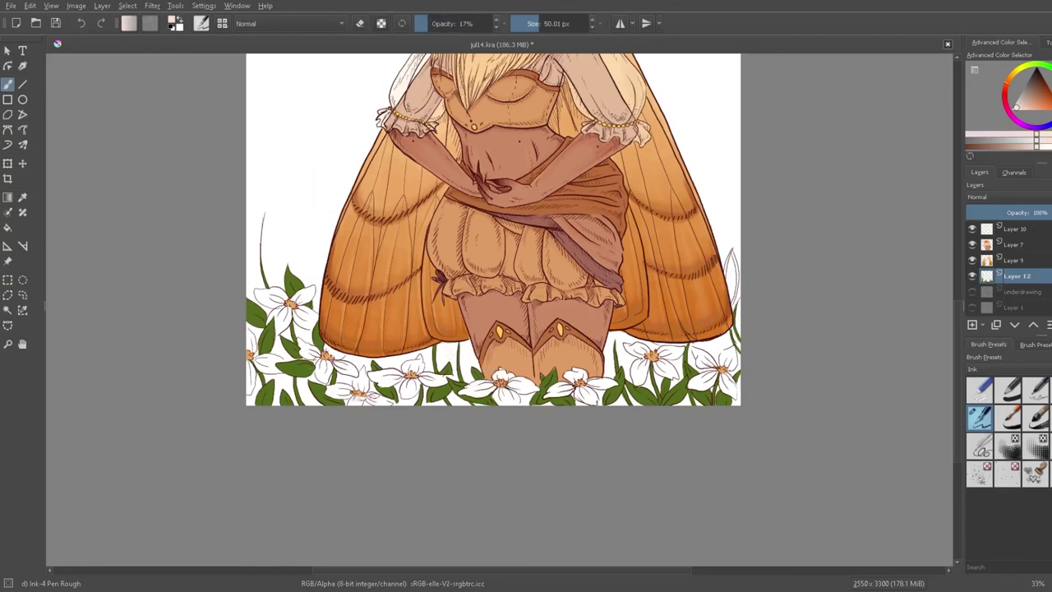
pyautogui.keyDown('ctrl'); pyautogui.click(358, 396); pyautogui.keyUp('ctrl')
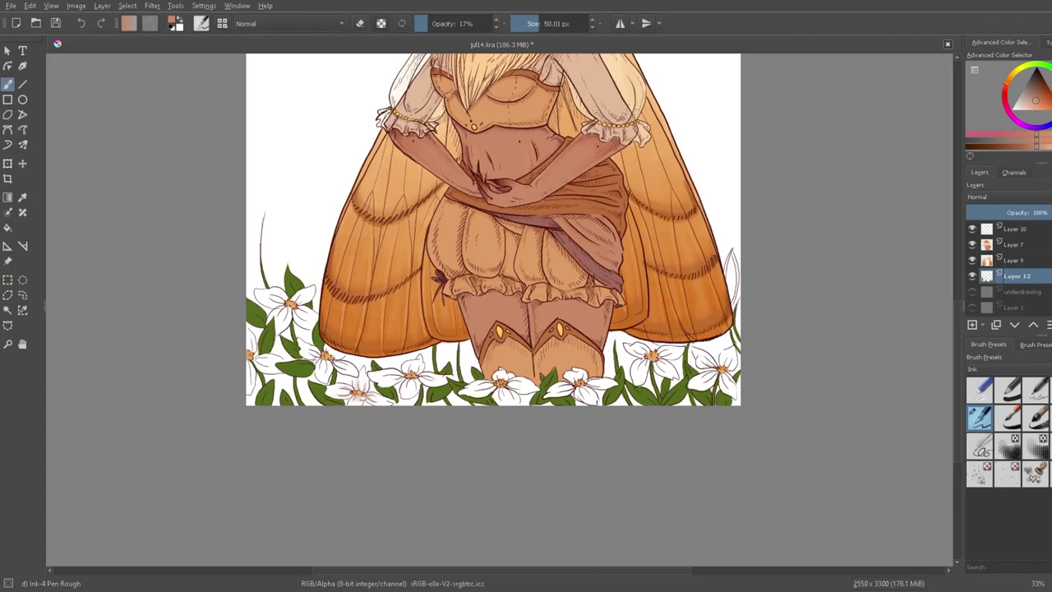
pyautogui.moveTo(422, 377)
pyautogui.mouseDown()
pyautogui.moveTo(500, 393)
pyautogui.moveTo(534, 385)
pyautogui.mouseUp()
pyautogui.moveTo(327, 362); pyautogui.dragTo(329, 373)
pyautogui.moveTo(332, 358)
pyautogui.mouseDown()
pyautogui.moveTo(349, 362)
pyautogui.moveTo(310, 357)
pyautogui.mouseUp()
pyautogui.moveTo(321, 352); pyautogui.dragTo(305, 342)
pyautogui.moveTo(249, 362); pyautogui.dragTo(250, 379)
pyautogui.moveTo(250, 360); pyautogui.dragTo(269, 359)
pyautogui.moveTo(252, 351); pyautogui.dragTo(255, 340)
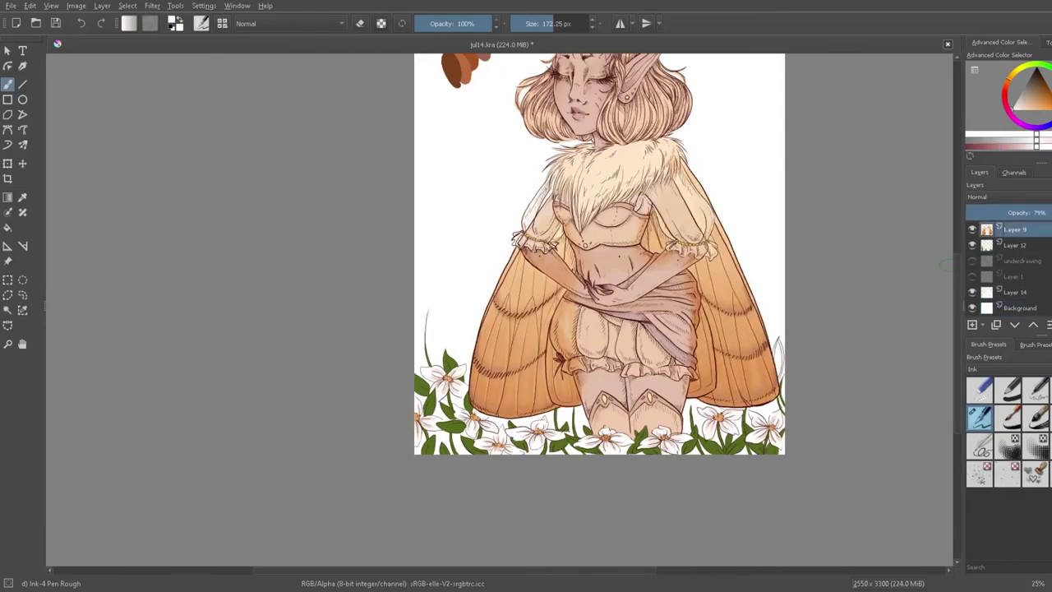
# Step: Adjust the opacity of Layer 9 and of the line-art Layer 4
pyautogui.moveTo(1049, 213); pyautogui.dragTo(1051, 212)
pyautogui.scroll(1, 491, 100)
pyautogui.click(1016, 275)
pyautogui.click(1015, 260)
pyautogui.scroll(-1, 754, 258)
pyautogui.scroll(3, 1016, 267)
pyautogui.click(1015, 277)
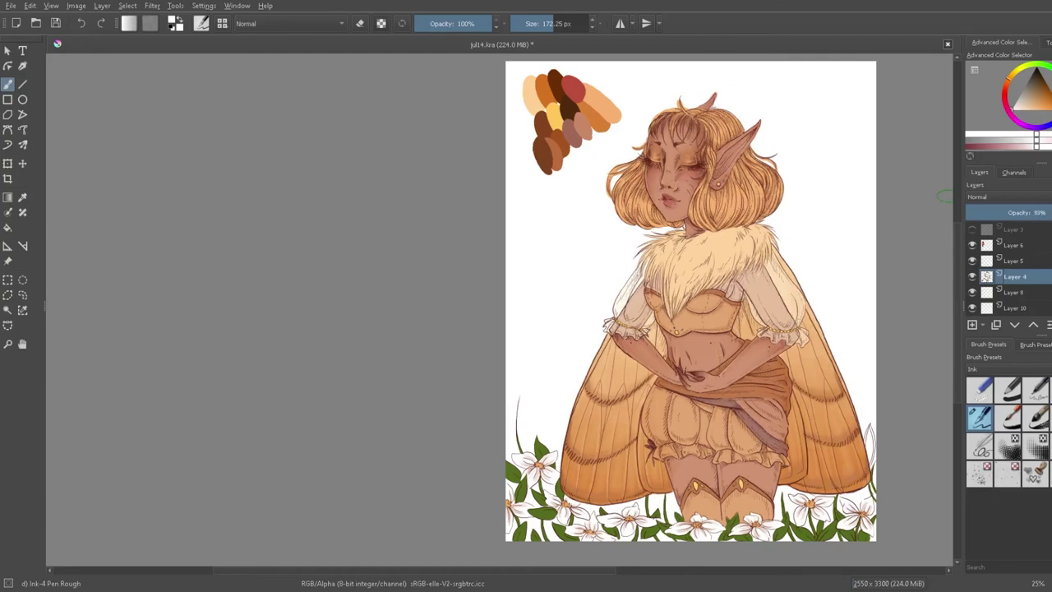
pyautogui.click(1013, 262)
# Step: Reduce the opacity of Layer 12 to mute the foliage green
pyautogui.moveTo(1051, 212); pyautogui.dragTo(1045, 212)
pyautogui.scroll(-5, 1013, 263)
pyautogui.click(1013, 245)
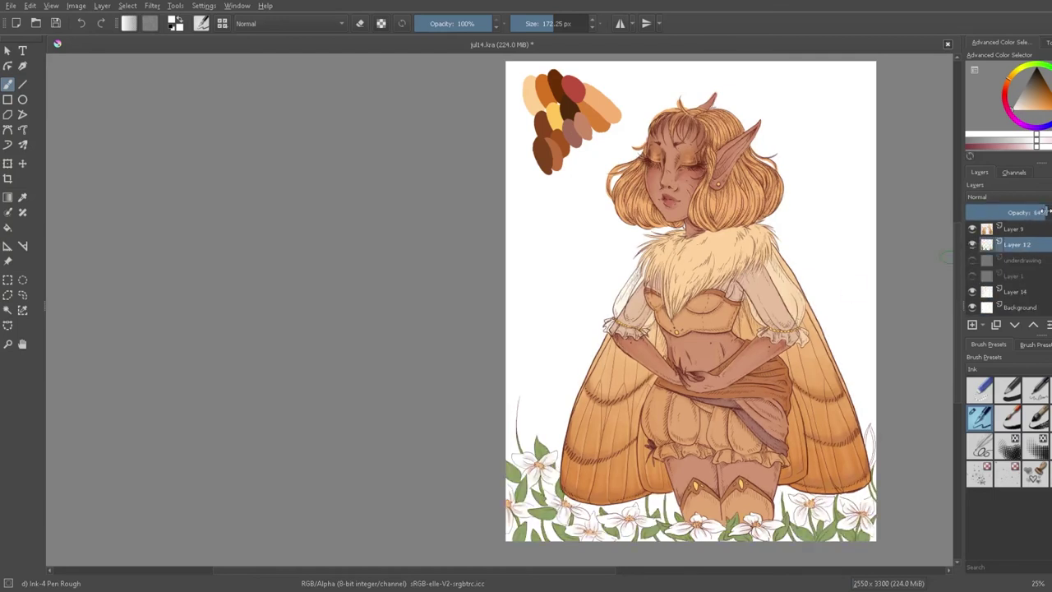
pyautogui.hotkey('ctrl', 'z')
# Step: Hide Layer 6 and erase the remaining color swatches in the canvas's upper-left corner
pyautogui.scroll(3, 986, 250)
pyautogui.click(973, 247)
pyautogui.scroll(-1, 1021, 275)
pyautogui.click(1019, 277)
pyautogui.press('e')
pyautogui.moveTo(580, 80); pyautogui.dragTo(609, 123)
pyautogui.press('e')
# Step: Add a layer directly above Background and fill it with sampled peach, using a brush of 341.90 px
pyautogui.scroll(-5, 1016, 279)
pyautogui.click(1017, 307)
pyautogui.click(972, 325)
pyautogui.scroll(-1, 901, 265)
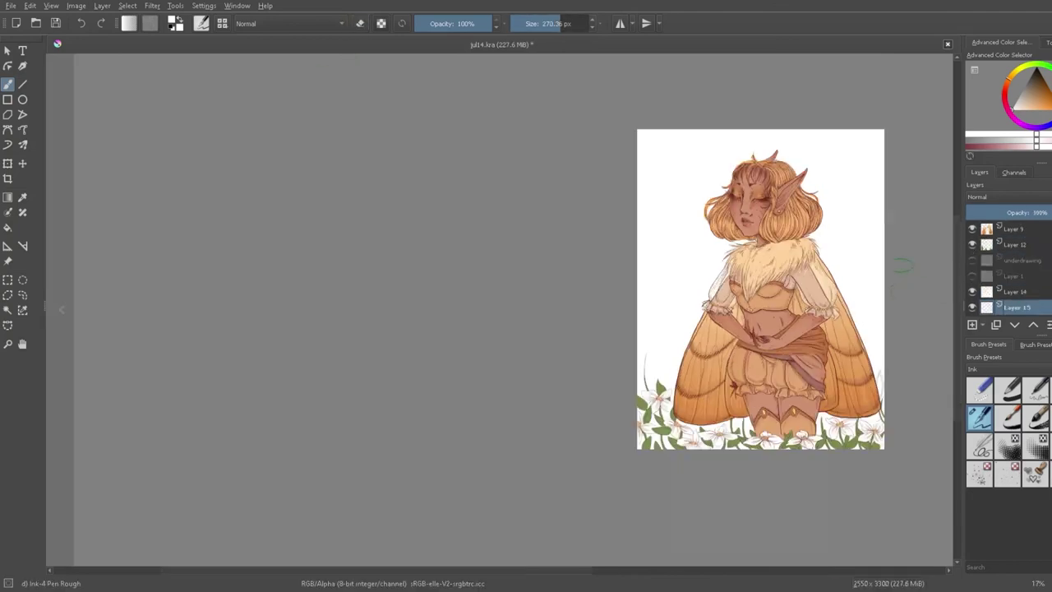
pyautogui.keyDown('ctrl'); pyautogui.click(840, 305); pyautogui.keyUp('ctrl')
pyautogui.click(585, 23)
pyautogui.moveTo(586, 23); pyautogui.dragTo(565, 23)
pyautogui.moveTo(877, 411)
pyautogui.mouseDown()
pyautogui.moveTo(789, 480)
pyautogui.moveTo(632, 307)
pyautogui.moveTo(639, 194)
pyautogui.moveTo(724, 152)
pyautogui.moveTo(822, 197)
pyautogui.moveTo(859, 165)
pyautogui.moveTo(878, 257)
pyautogui.mouseUp()
pyautogui.scroll(2, 876, 283)
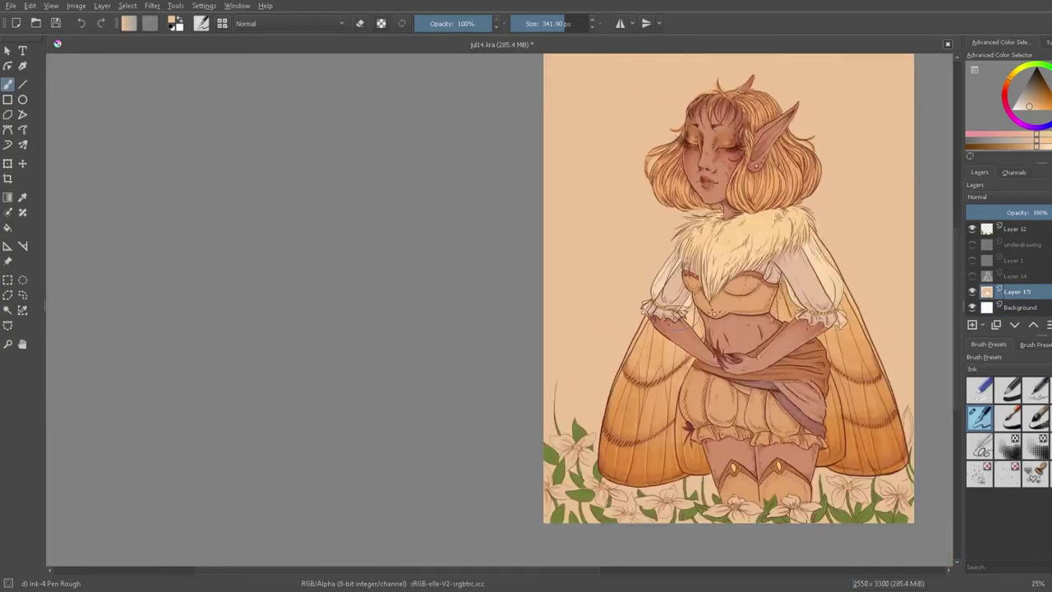
pyautogui.scroll(1, 974, 272)
pyautogui.scroll(-2, 884, 310)
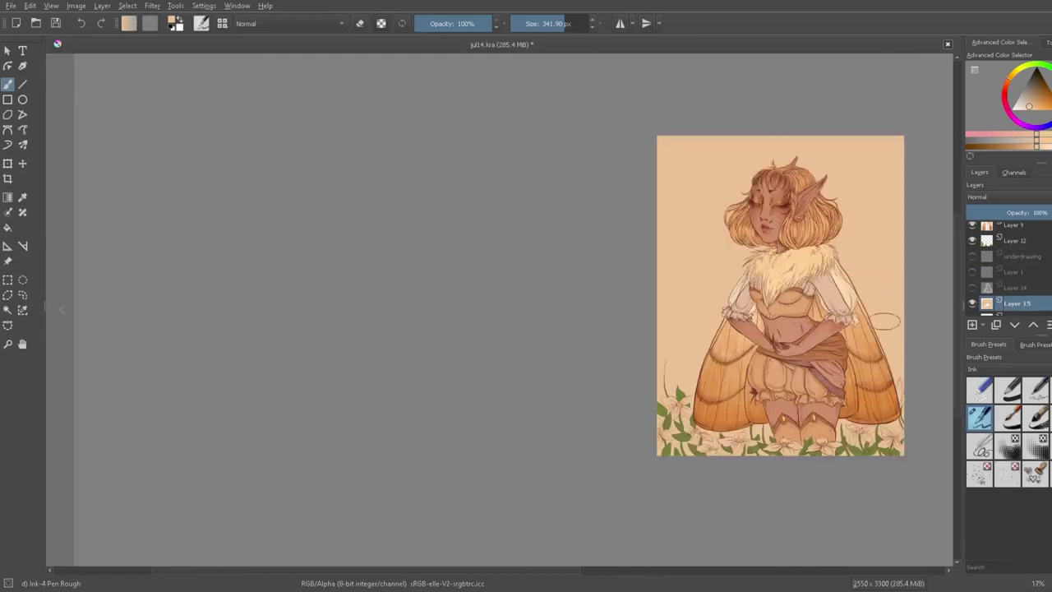
# Step: Set the brush opacity to 11% and build up a darker peach vignette in the background's upper-left corner
pyautogui.hotkey('ctrl', 'z')
pyautogui.click(422, 24)
pyautogui.moveTo(643, 161); pyautogui.dragTo(704, 140)
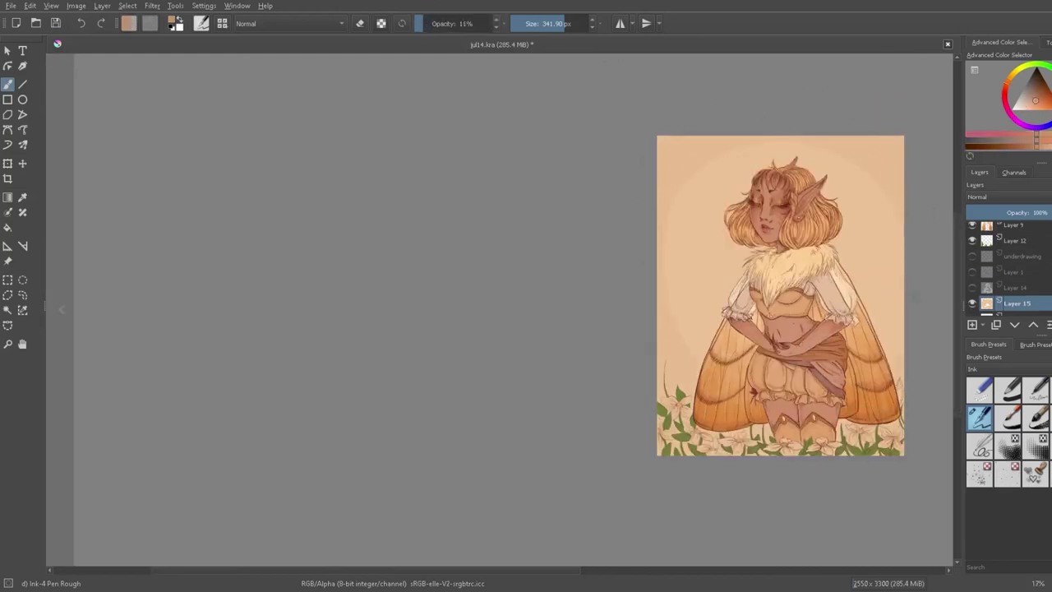
pyautogui.moveTo(658, 169); pyautogui.dragTo(699, 138)
pyautogui.click(1031, 106)
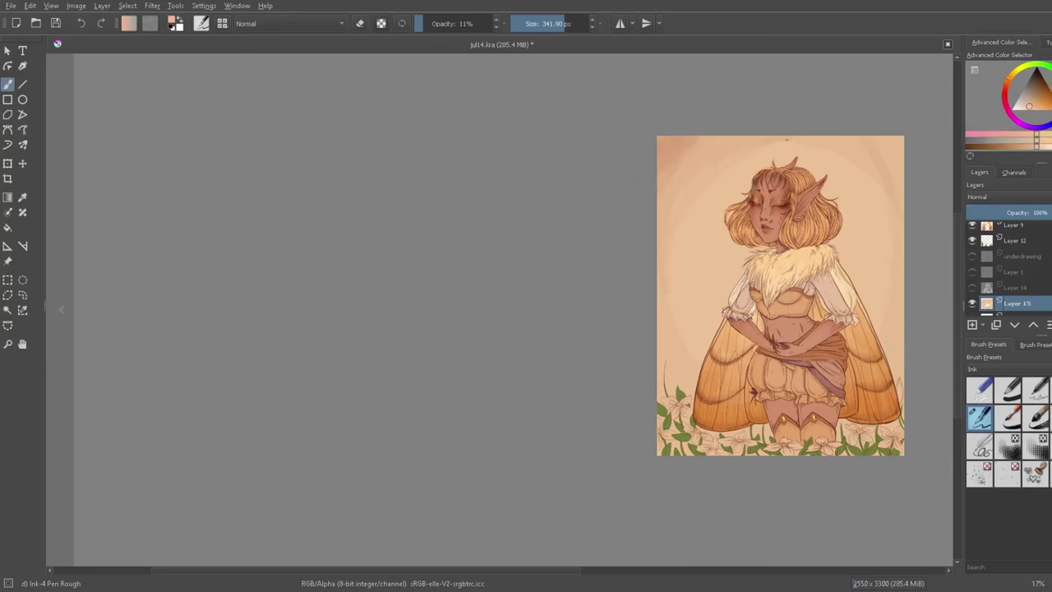
pyautogui.keyDown('ctrl'); pyautogui.click(689, 141); pyautogui.keyUp('ctrl')
pyautogui.keyDown('ctrl'); pyautogui.click(737, 140); pyautogui.keyUp('ctrl')
pyautogui.keyDown('ctrl'); pyautogui.click(695, 156); pyautogui.keyUp('ctrl')
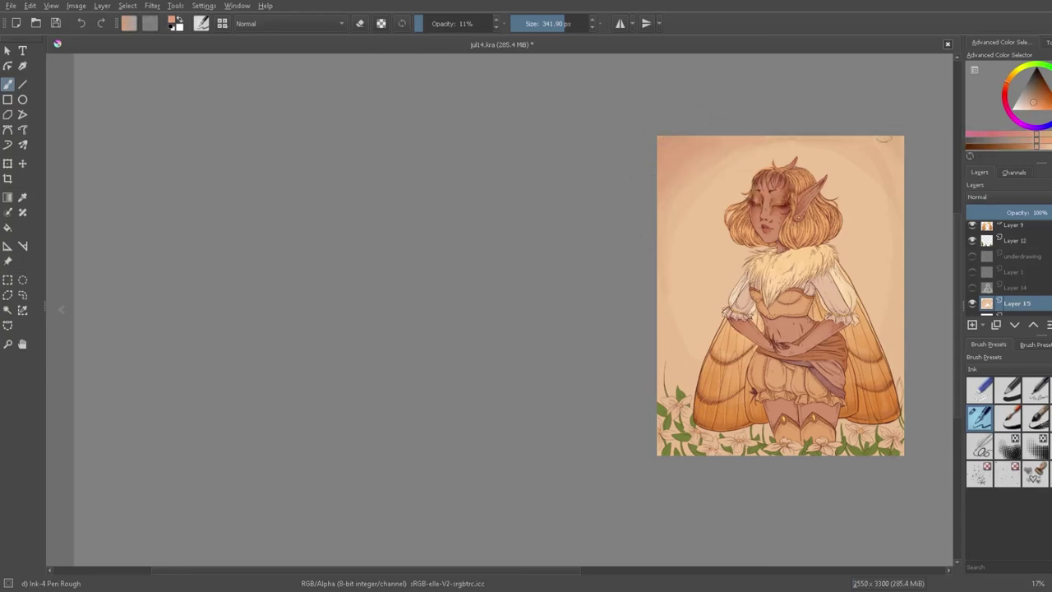
# Step: Darken and blend the background's upper-right corner with sampled peach tones to match the vignette
pyautogui.keyDown('ctrl'); pyautogui.click(872, 181); pyautogui.keyUp('ctrl')
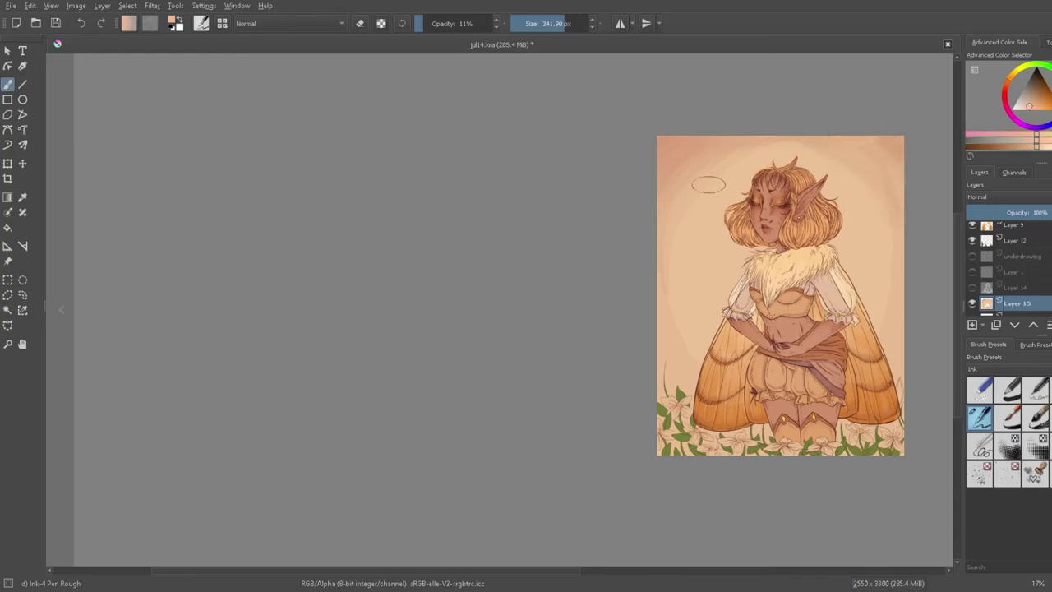
pyautogui.keyDown('ctrl'); pyautogui.click(893, 143); pyautogui.keyUp('ctrl')
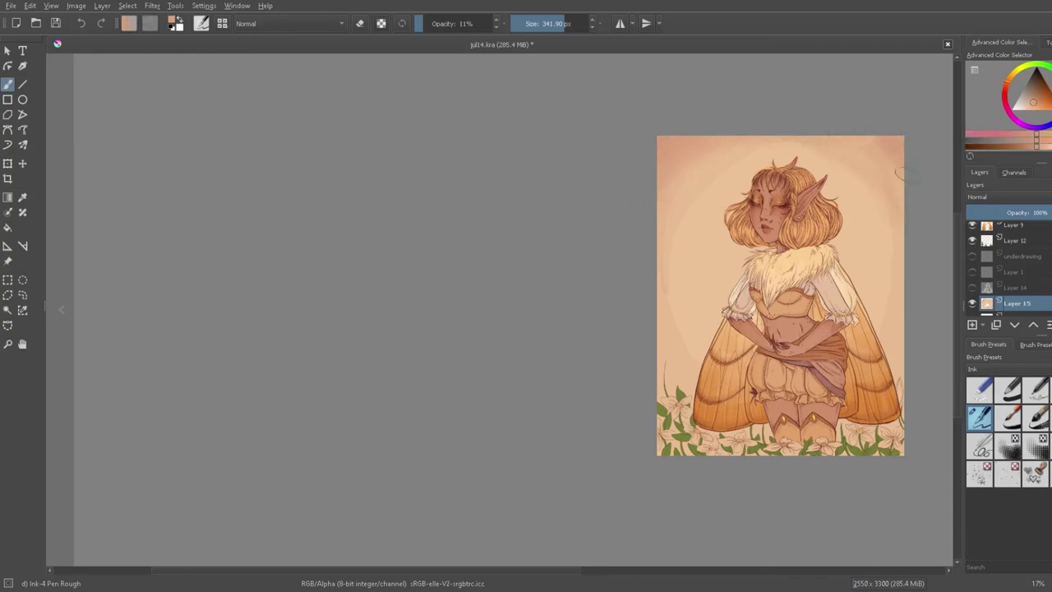
pyautogui.keyDown('ctrl'); pyautogui.click(889, 209); pyautogui.keyUp('ctrl')
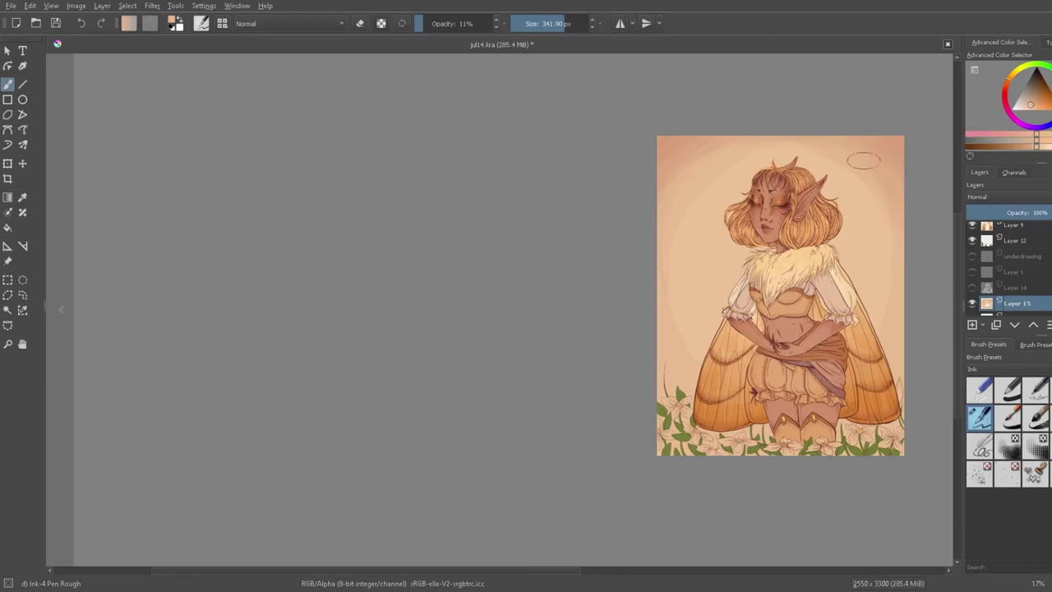
# Step: Raise the brush opacity to 27% and darken the background behind the flowers with a sampled deeper peach
pyautogui.click(436, 23)
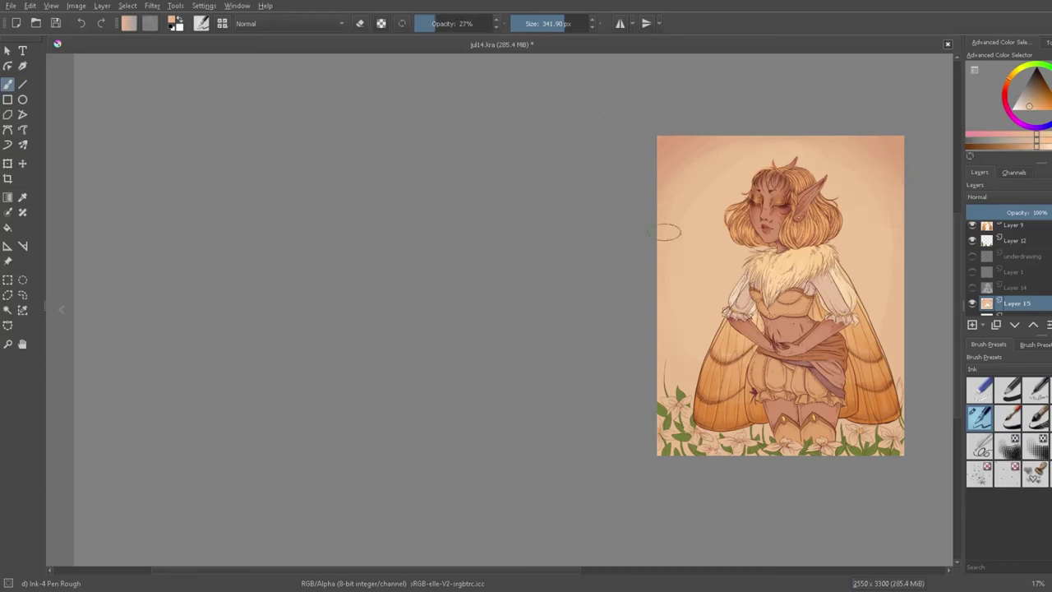
pyautogui.keyDown('ctrl'); pyautogui.click(895, 159); pyautogui.keyUp('ctrl')
pyautogui.moveTo(711, 451)
pyautogui.mouseDown()
pyautogui.moveTo(648, 368)
pyautogui.moveTo(739, 448)
pyautogui.mouseUp()
pyautogui.moveTo(846, 460); pyautogui.dragTo(901, 440)
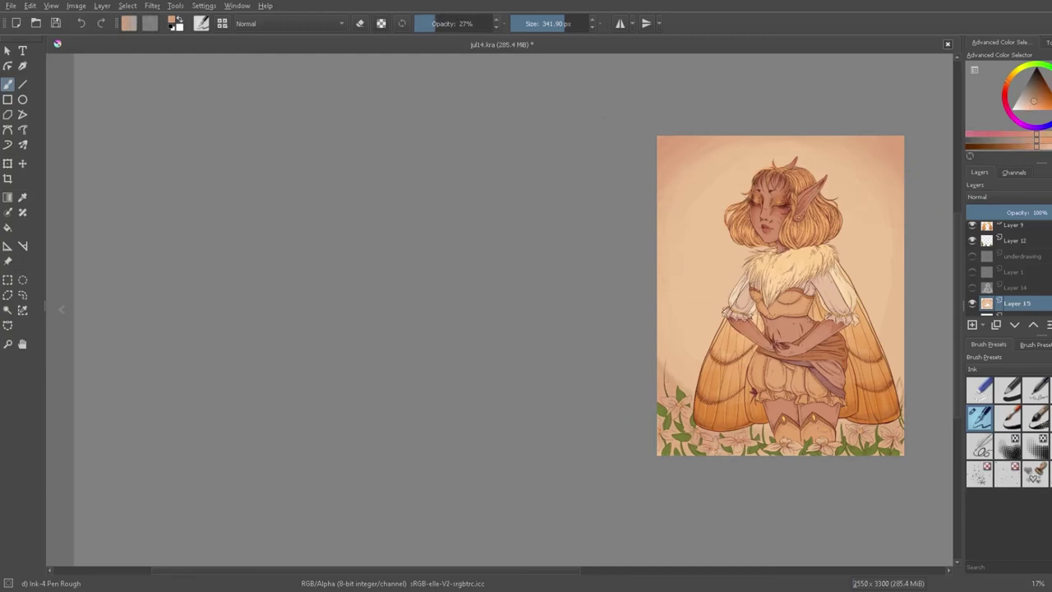
pyautogui.moveTo(899, 398); pyautogui.dragTo(900, 371)
# Step: Blend the vignette along both background edges above the flowers with sampled in-between peach tones
pyautogui.keyDown('ctrl'); pyautogui.click(672, 358); pyautogui.keyUp('ctrl')
pyautogui.moveTo(671, 381)
pyautogui.mouseDown()
pyautogui.moveTo(684, 368)
pyautogui.moveTo(674, 379)
pyautogui.mouseUp()
pyautogui.keyDown('ctrl'); pyautogui.click(675, 331); pyautogui.keyUp('ctrl')
pyautogui.keyDown('ctrl'); pyautogui.click(675, 341); pyautogui.keyUp('ctrl')
pyautogui.keyDown('ctrl'); pyautogui.click(891, 329); pyautogui.keyUp('ctrl')
pyautogui.keyDown('ctrl'); pyautogui.click(890, 322); pyautogui.keyUp('ctrl')
pyautogui.moveTo(893, 335); pyautogui.dragTo(901, 370)
pyautogui.keyDown('ctrl'); pyautogui.click(672, 350); pyautogui.keyUp('ctrl')
pyautogui.keyDown('ctrl'); pyautogui.click(888, 324); pyautogui.keyUp('ctrl')
# Step: Sample a pale cream and lighten the flowers in front of the boots on a new layer above the background fill
pyautogui.keyDown('ctrl'); pyautogui.click(841, 258); pyautogui.keyUp('ctrl')
pyautogui.press('Insert')
pyautogui.moveTo(799, 446); pyautogui.dragTo(776, 447)
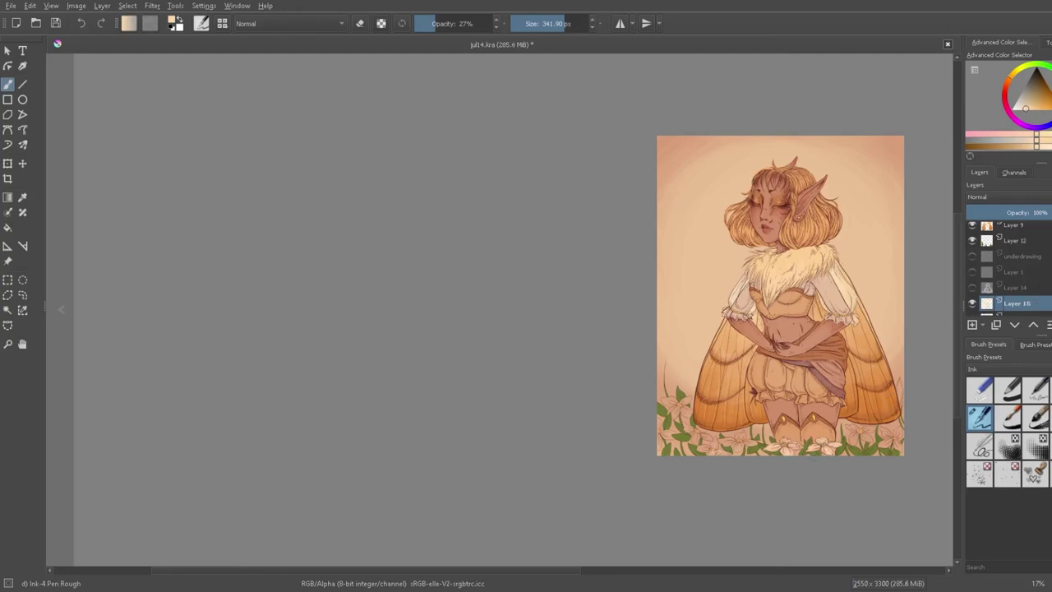
# Step: Reduce the brush to 47.01 px and lighten the petals of the flowers on either side of the boots with cream
pyautogui.scroll(2, 812, 432)
pyautogui.click(538, 23)
pyautogui.moveTo(911, 437)
pyautogui.mouseDown()
pyautogui.moveTo(931, 452)
pyautogui.moveTo(938, 423)
pyautogui.moveTo(898, 450)
pyautogui.mouseUp()
pyautogui.moveTo(669, 455)
pyautogui.mouseDown()
pyautogui.moveTo(665, 472)
pyautogui.moveTo(698, 455)
pyautogui.moveTo(688, 457)
pyautogui.mouseUp()
pyautogui.moveTo(668, 445)
pyautogui.mouseDown()
pyautogui.moveTo(675, 432)
pyautogui.moveTo(662, 435)
pyautogui.mouseUp()
pyautogui.moveTo(655, 450); pyautogui.dragTo(629, 447)
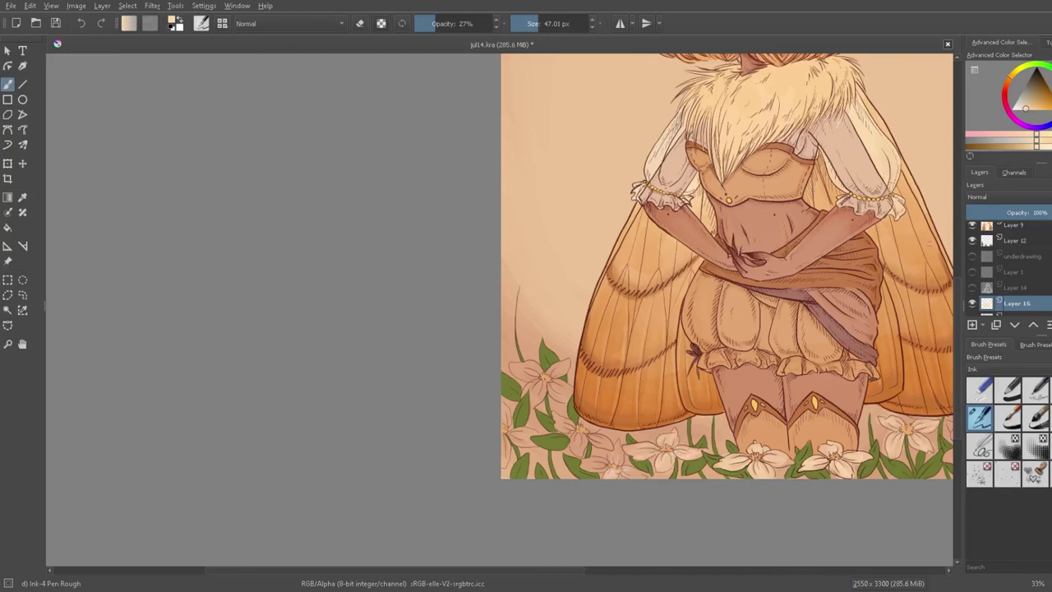
# Step: Lighten the petals of the low flowers beneath the left cape half and at the left edge with cream
pyautogui.moveTo(623, 469)
pyautogui.mouseDown()
pyautogui.moveTo(643, 475)
pyautogui.moveTo(620, 448)
pyautogui.mouseUp()
pyautogui.moveTo(606, 465)
pyautogui.mouseDown()
pyautogui.moveTo(583, 470)
pyautogui.moveTo(584, 434)
pyautogui.moveTo(610, 437)
pyautogui.mouseUp()
pyautogui.moveTo(585, 432)
pyautogui.mouseDown()
pyautogui.moveTo(595, 424)
pyautogui.moveTo(574, 417)
pyautogui.mouseUp()
pyautogui.moveTo(514, 446); pyautogui.dragTo(535, 433)
pyautogui.moveTo(502, 437)
pyautogui.mouseDown()
pyautogui.moveTo(503, 457)
pyautogui.moveTo(508, 436)
pyautogui.mouseUp()
pyautogui.moveTo(504, 403); pyautogui.dragTo(509, 420)
# Step: Lighten the petals of the tallest flower beside the left cape half with cream
pyautogui.moveTo(526, 402); pyautogui.dragTo(546, 383)
pyautogui.moveTo(549, 403); pyautogui.dragTo(569, 384)
pyautogui.moveTo(549, 375); pyautogui.dragTo(567, 365)
pyautogui.moveTo(530, 380); pyautogui.dragTo(538, 363)
pyautogui.moveTo(520, 374); pyautogui.dragTo(541, 362)
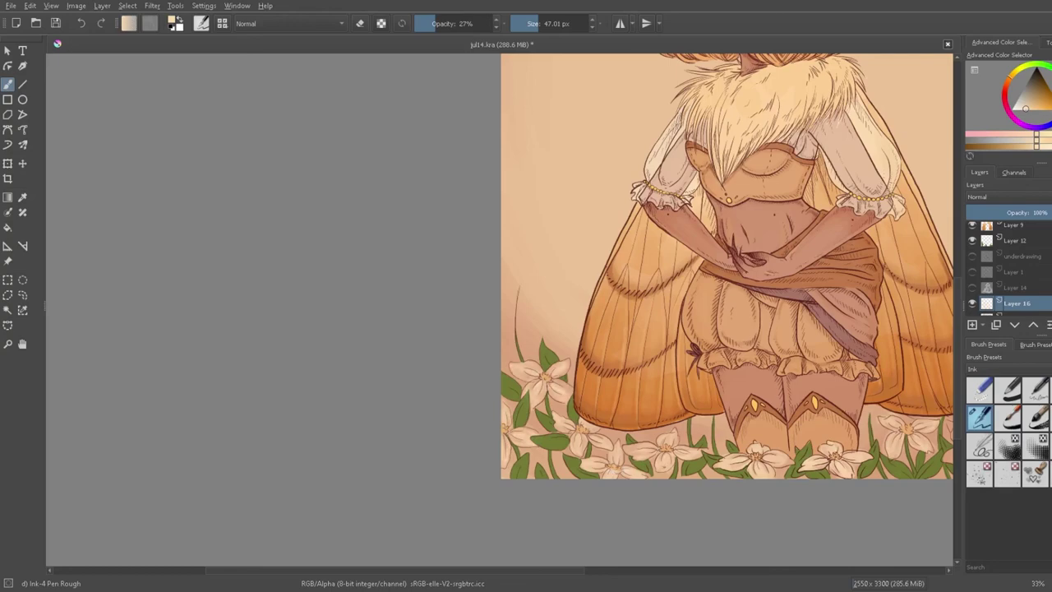
# Step: Lighten the petals of the flower in the drawing's lower-right corner with cream
pyautogui.moveTo(570, 571); pyautogui.dragTo(694, 571)
pyautogui.moveTo(674, 446); pyautogui.dragTo(652, 461)
pyautogui.moveTo(677, 448); pyautogui.dragTo(694, 462)
pyautogui.moveTo(681, 438); pyautogui.dragTo(689, 423)
pyautogui.moveTo(681, 441)
pyautogui.mouseDown()
pyautogui.moveTo(696, 420)
pyautogui.moveTo(653, 423)
pyautogui.mouseUp()
pyautogui.moveTo(672, 433); pyautogui.dragTo(659, 423)
pyautogui.moveTo(669, 437); pyautogui.dragTo(658, 428)
# Step: Review the whole illustration and inspect Layer 4 and Layer 7, toggling Layer 7's visibility to check its contents
pyautogui.scroll(-2, 455, 265)
pyautogui.moveTo(575, 570); pyautogui.dragTo(460, 571)
pyautogui.scroll(1, 592, 247)
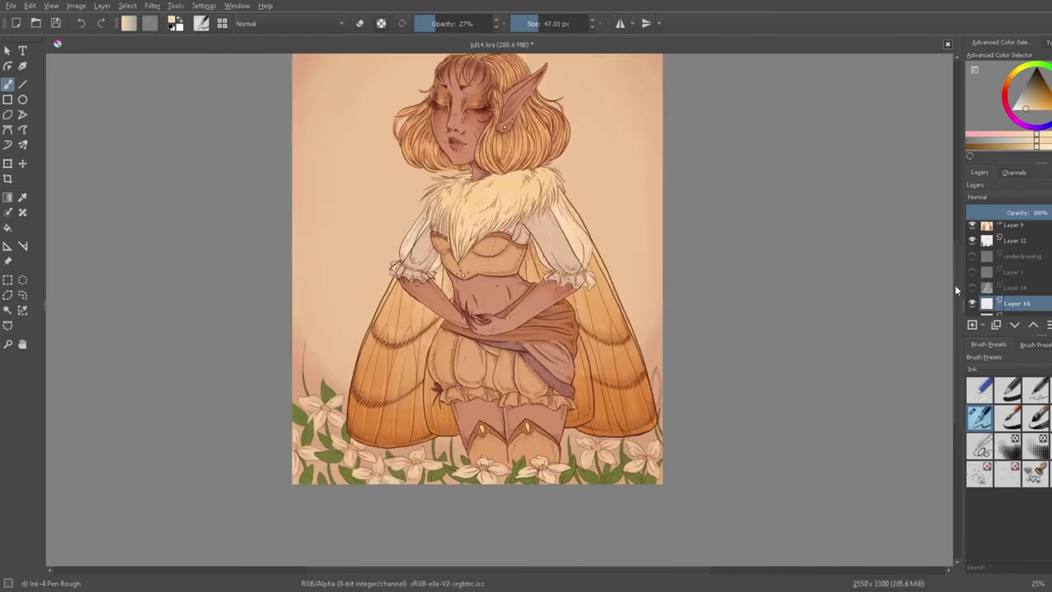
pyautogui.moveTo(959, 291); pyautogui.dragTo(958, 260)
pyautogui.scroll(3, 1038, 277)
pyautogui.click(1038, 277)
pyautogui.scroll(2, 368, 306)
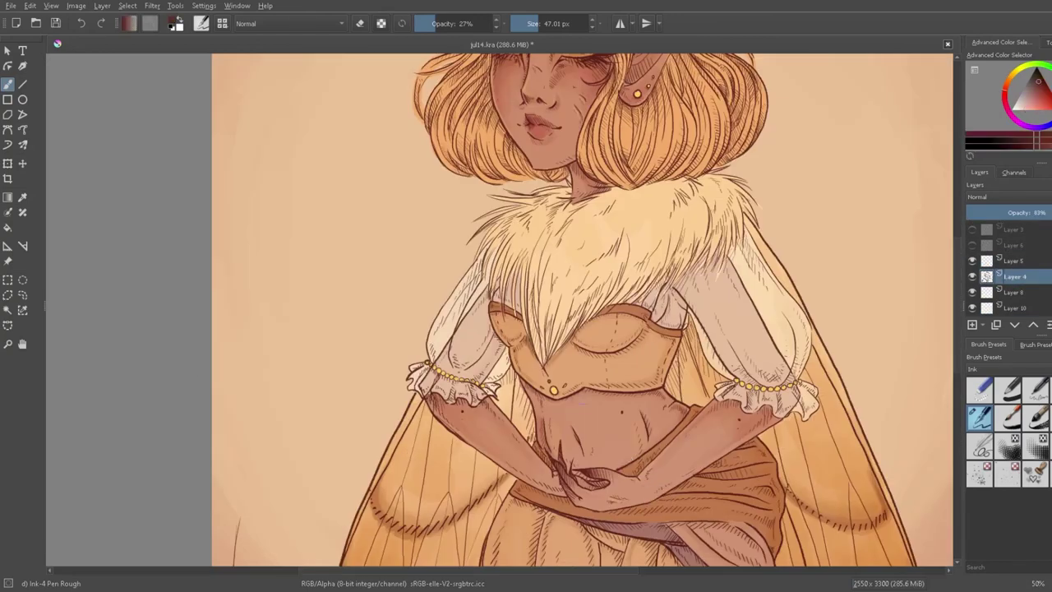
pyautogui.scroll(-2, 583, 403)
pyautogui.scroll(-2, 1015, 268)
pyautogui.click(1016, 268)
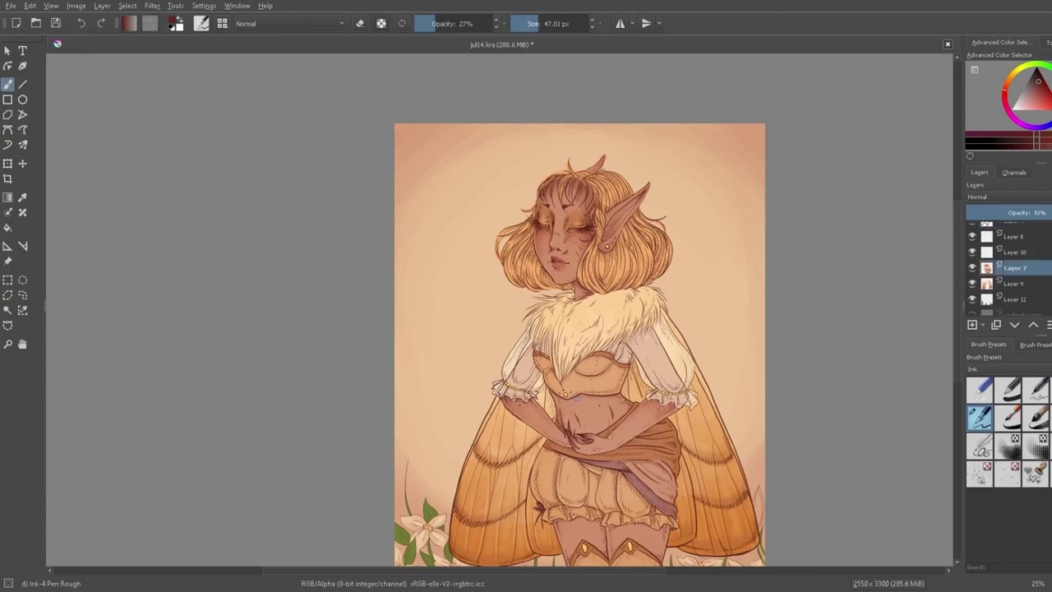
pyautogui.click(973, 269)
pyautogui.click(973, 268)
# Step: Restore the brush opacity to 100% and add a new paint layer above Layer 5
pyautogui.press('e')
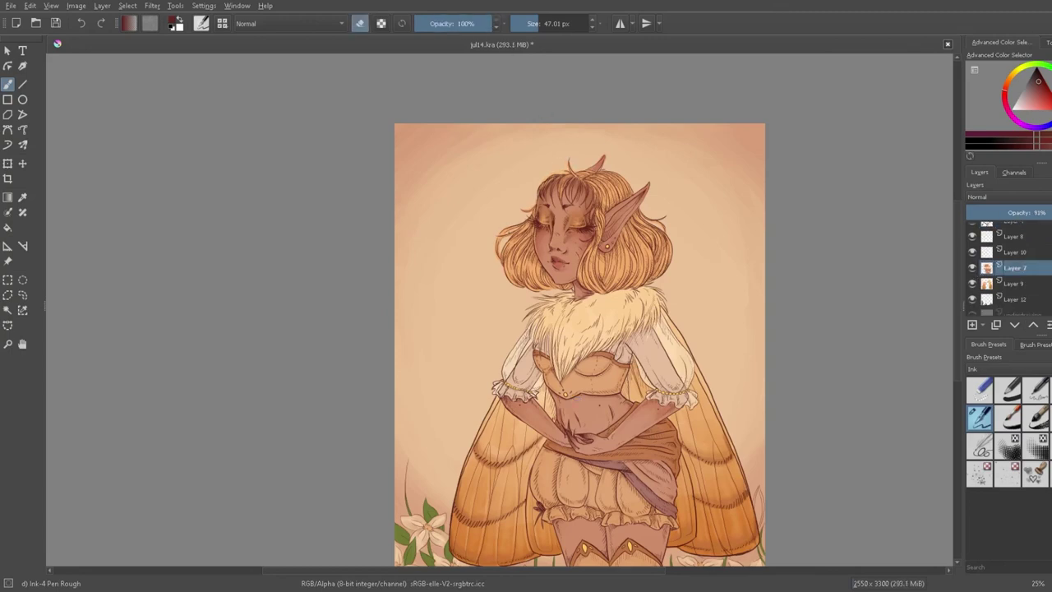
pyautogui.scroll(-1, 609, 161)
pyautogui.scroll(2, 1016, 276)
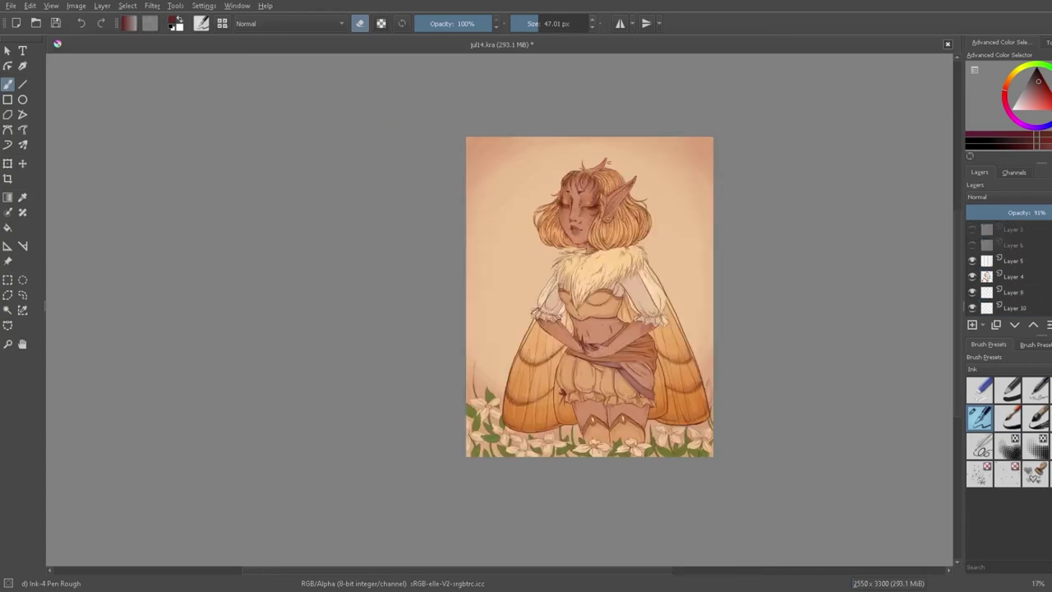
pyautogui.click(1016, 277)
pyautogui.press('e')
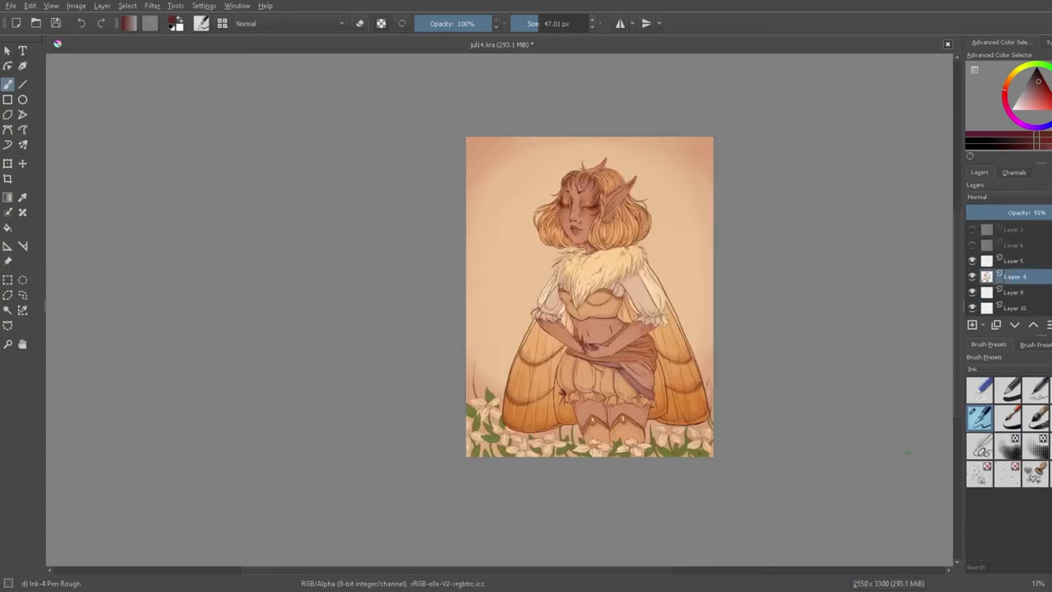
pyautogui.scroll(2, 443, 395)
pyautogui.press('Insert')
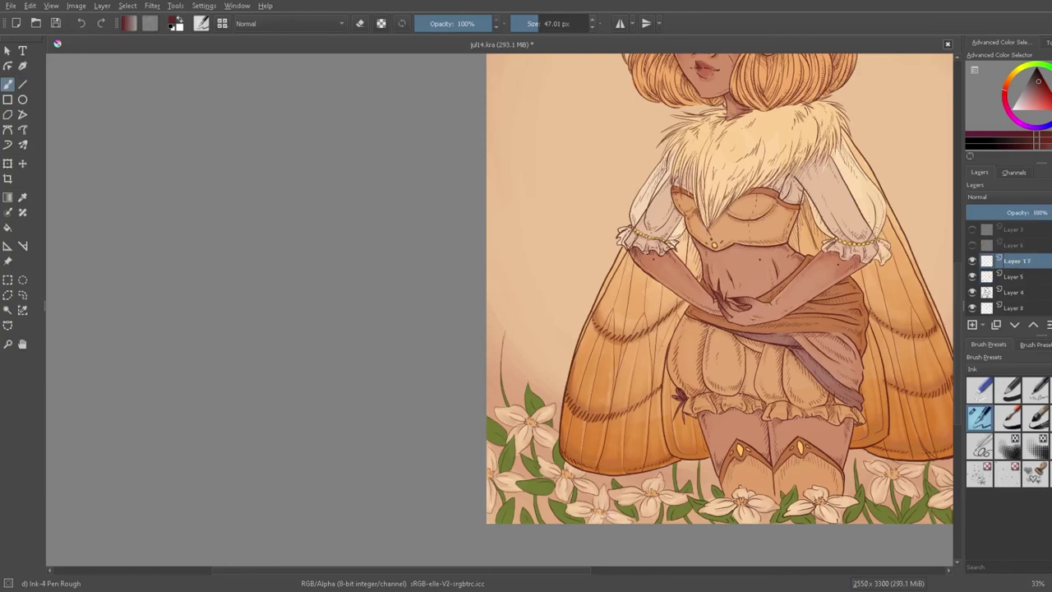
# Step: Try writing the artist's signature vertically along the inner edge of the left cape half with the 47.01 px ink brush
pyautogui.moveTo(655, 431)
pyautogui.mouseDown()
pyautogui.moveTo(658, 362)
pyautogui.moveTo(687, 307)
pyautogui.mouseUp()
pyautogui.click(1051, 212)
pyautogui.scroll(-2, 851, 215)
pyautogui.scroll(5, 734, 327)
pyautogui.scroll(-2, 855, 327)
pyautogui.hotkey('ctrl', 'z')
pyautogui.hotkey('ctrl', 'z')
pyautogui.hotkey('ctrl', 'z')
pyautogui.hotkey('ctrl', 'z')
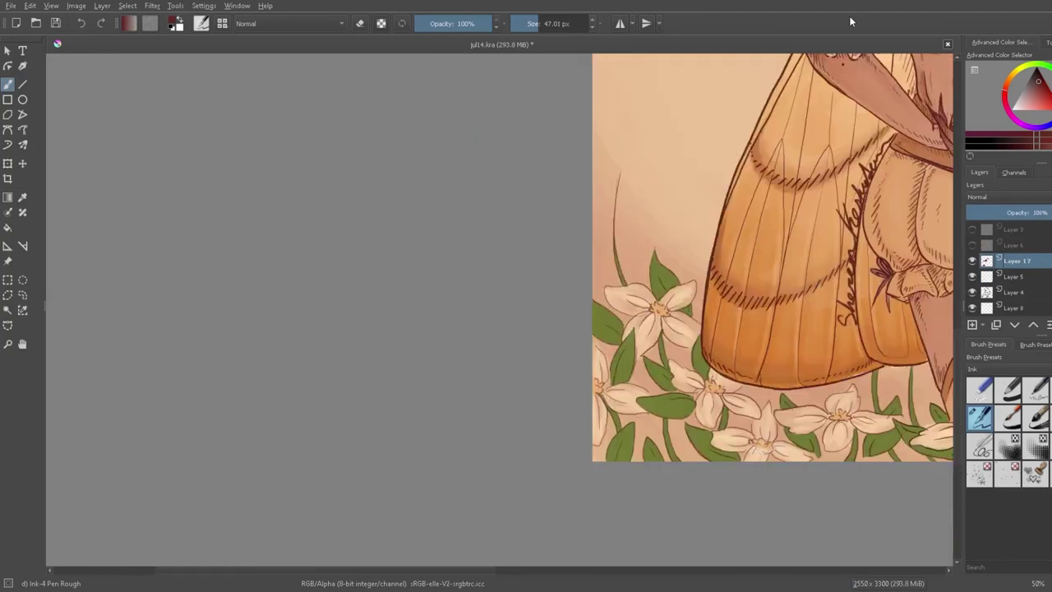
# Step: Reduce the brush size to 15.28 px and write the artist's signature vertically on the left cape half beside the shorts
pyautogui.moveTo(855, 246); pyautogui.dragTo(629, 247)
pyautogui.moveTo(958, 398); pyautogui.dragTo(958, 368)
pyautogui.click(530, 24)
pyautogui.moveTo(621, 456); pyautogui.dragTo(630, 315)
pyautogui.scroll(-3, 630, 315)
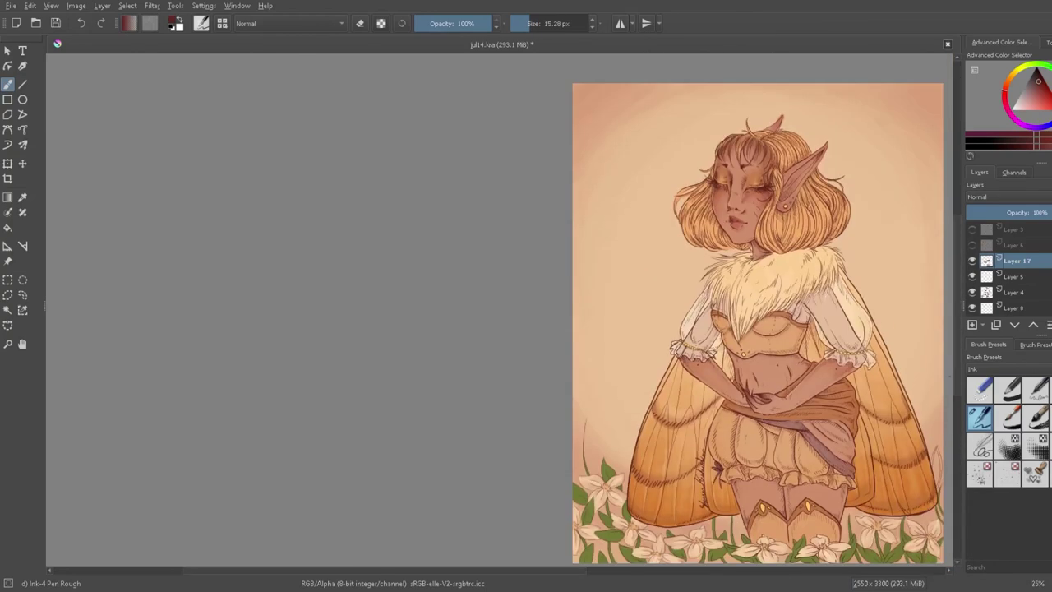